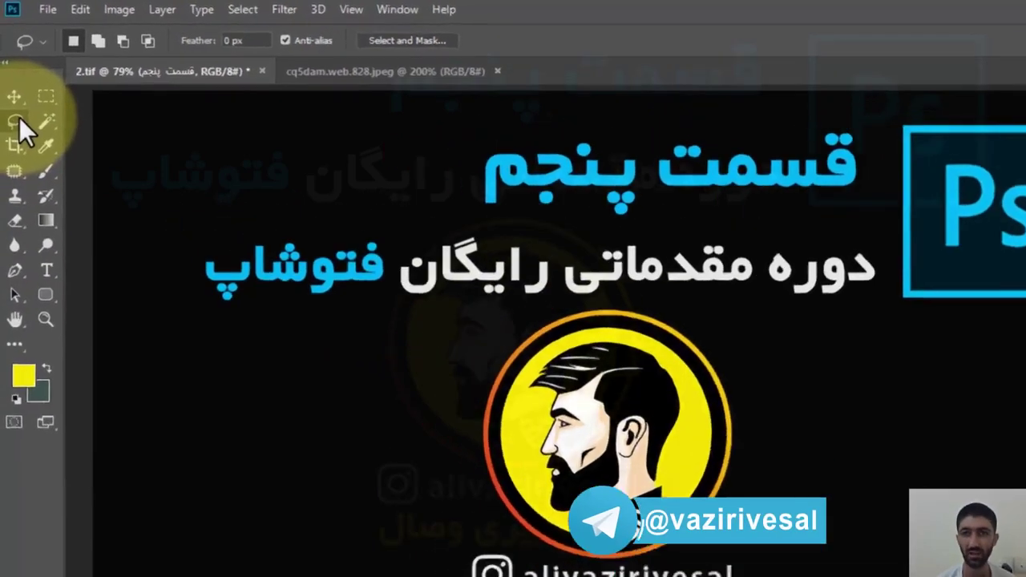
Activate the Lasso tool on the 2.tif title image.
click(16, 120)
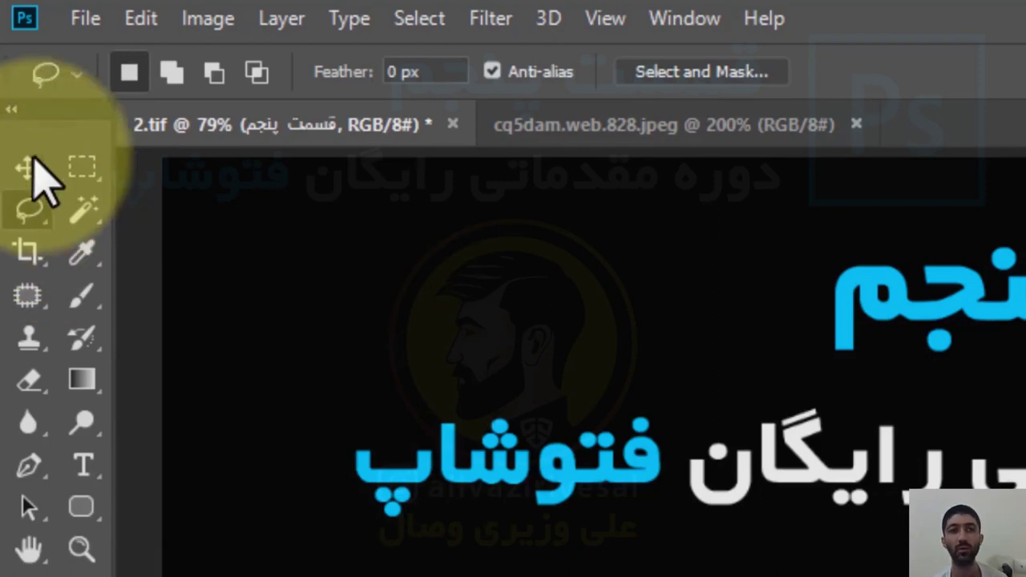
Open the portrait photo 0007983_-_1100.jpeg of the man in the blue suit.
click(76, 19)
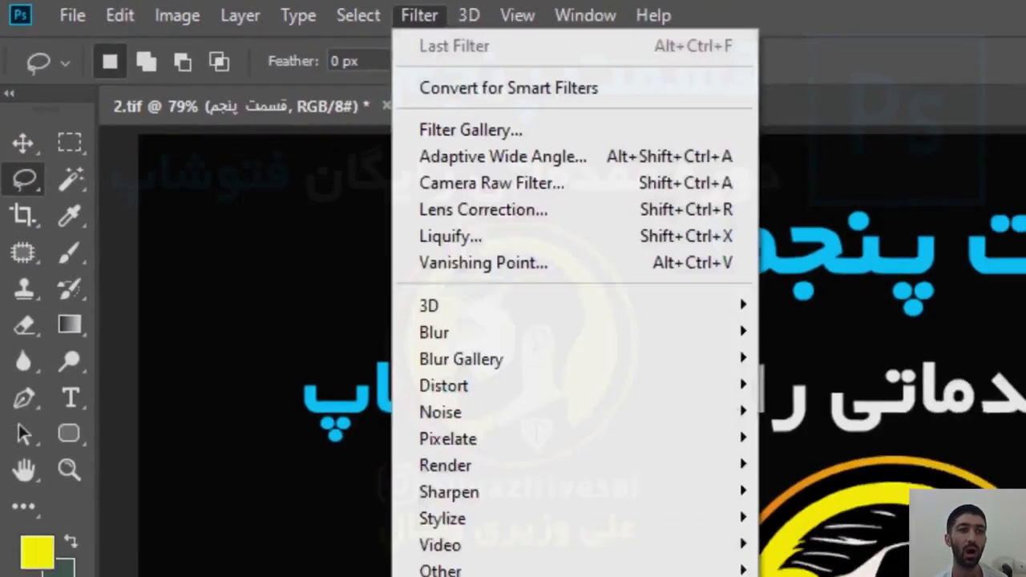
click(726, 8)
key(ctrl+o)
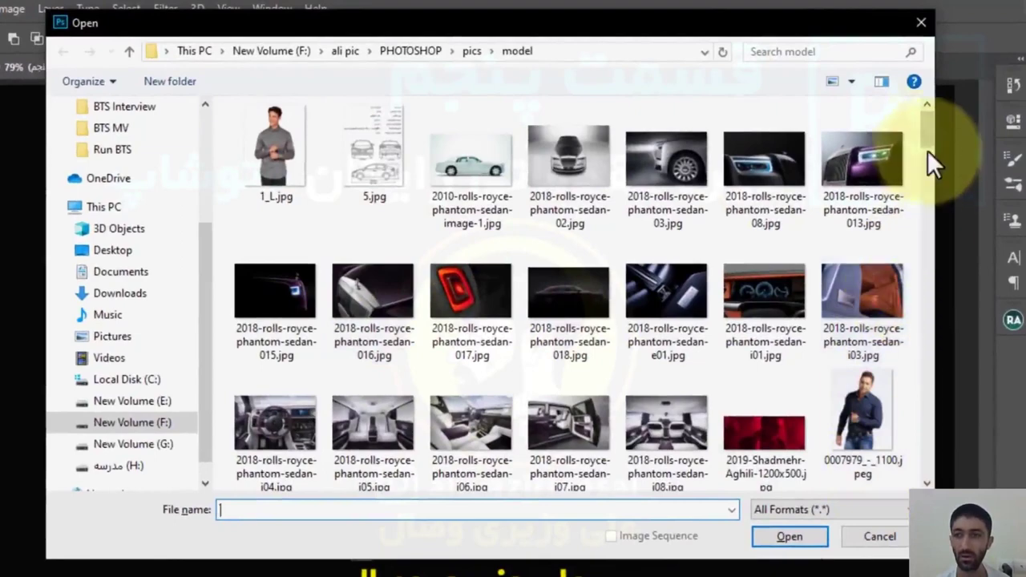
drag(927, 150, 928, 157)
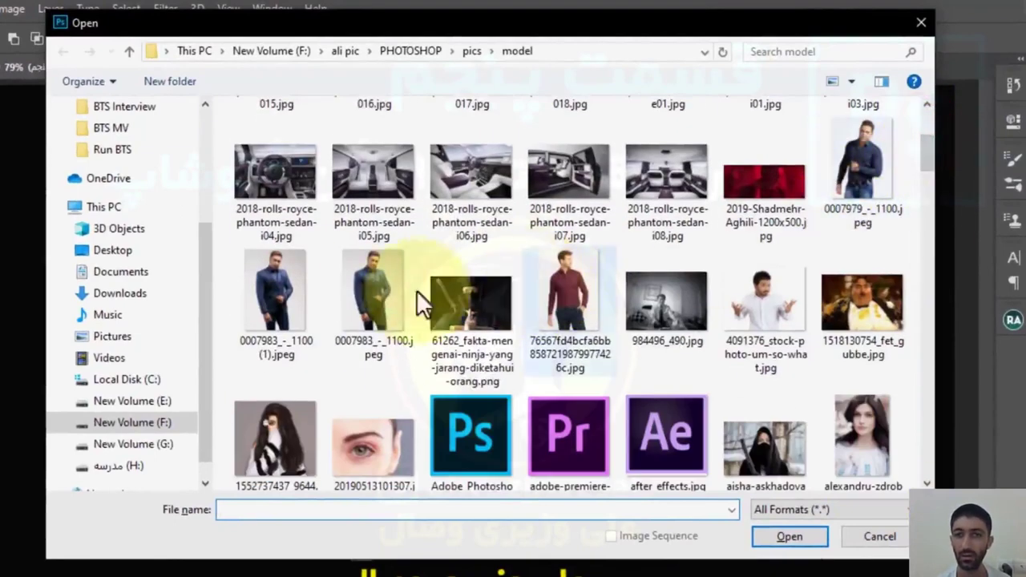
click(370, 277)
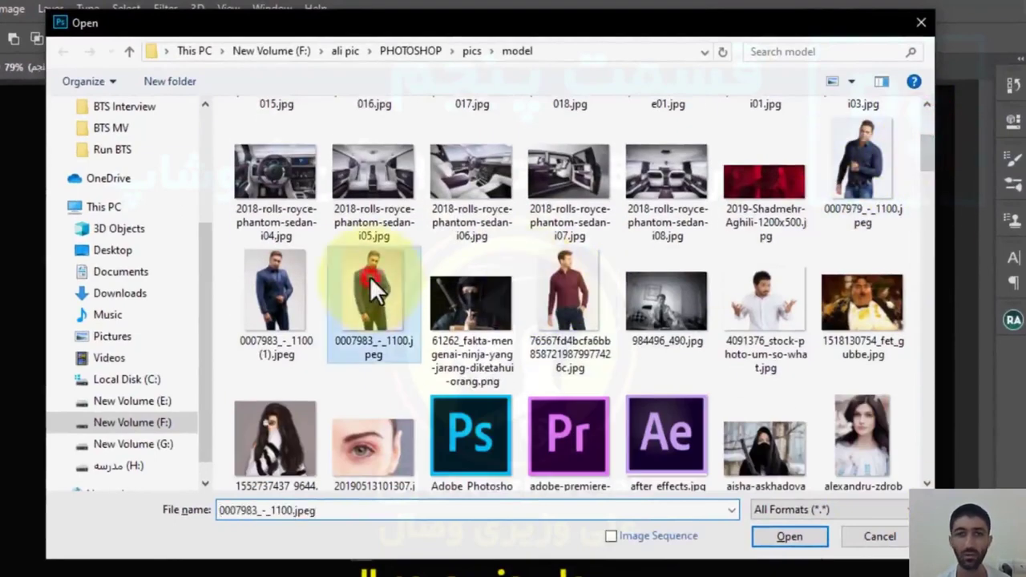
click(803, 538)
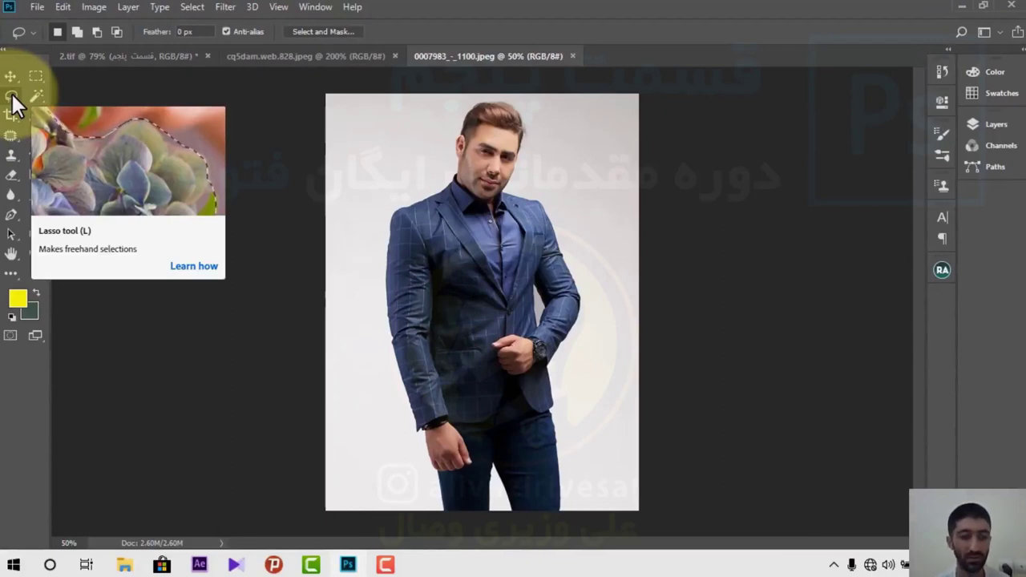
Zoom to 100% on the man's face, centre his head, and return to the Lasso tool.
key(z)
click(516, 134)
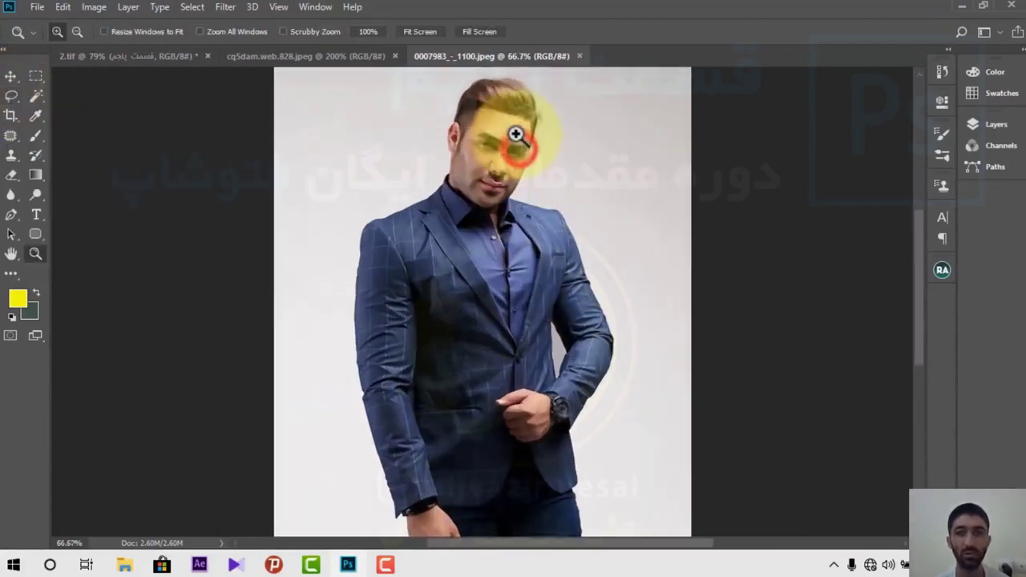
click(516, 135)
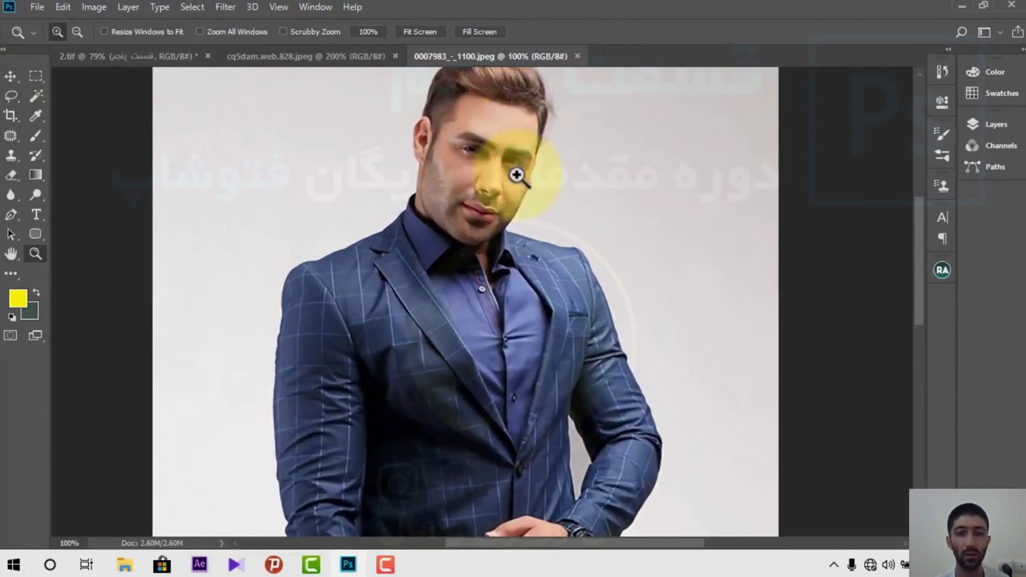
key(space)
mouse_move(499, 133)
mouse_down()
mouse_move(526, 153)
mouse_move(508, 178)
mouse_up()
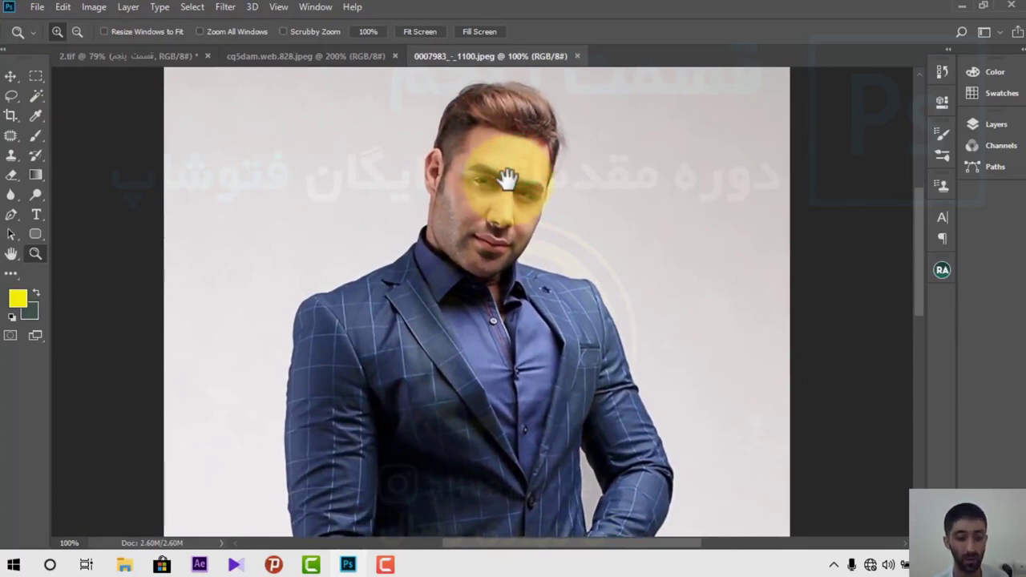
key(l)
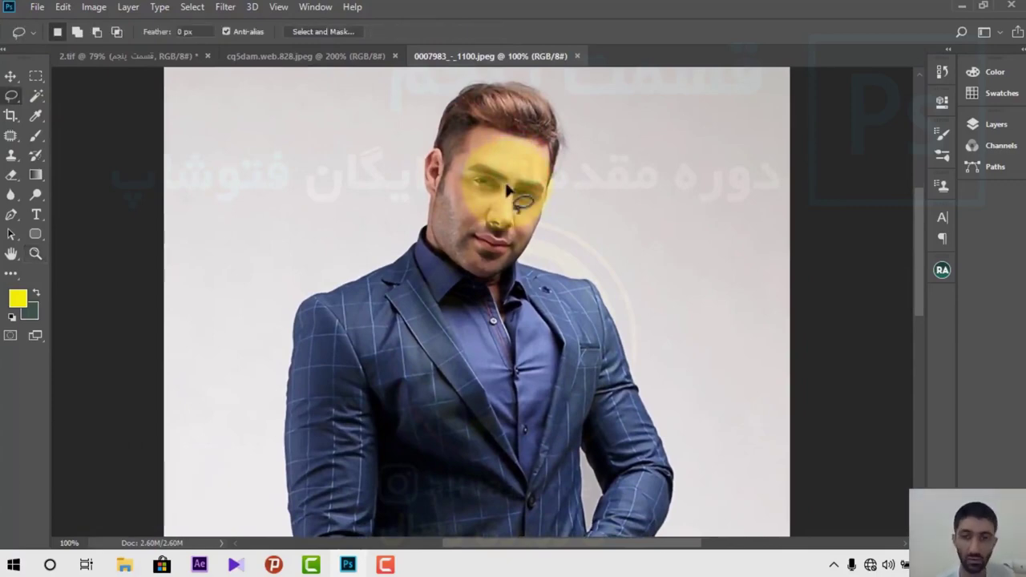
key(l)
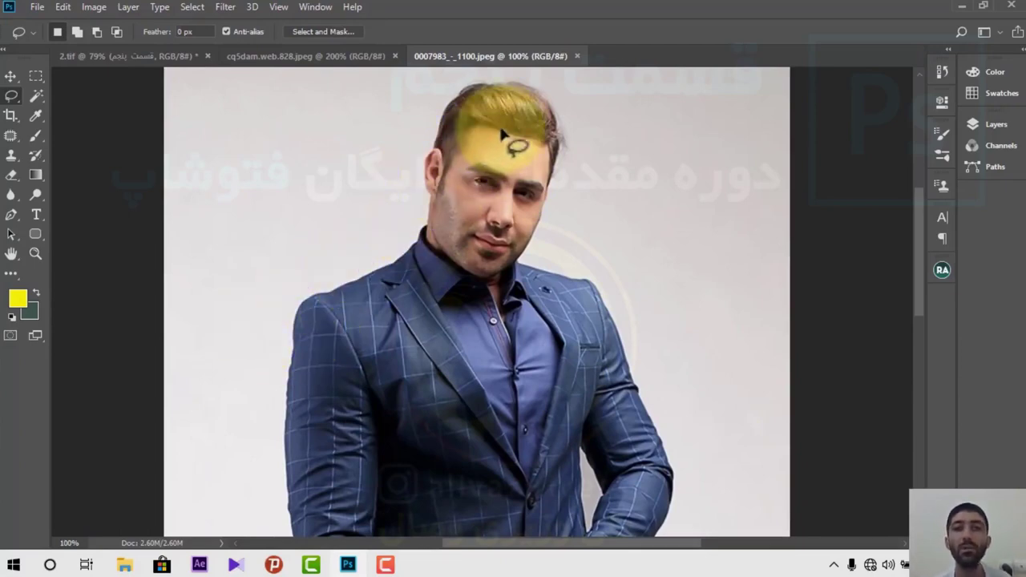
Trace a freehand Lasso outline along the hair, shoulder, sleeve and jacket edges and close it.
click(502, 85)
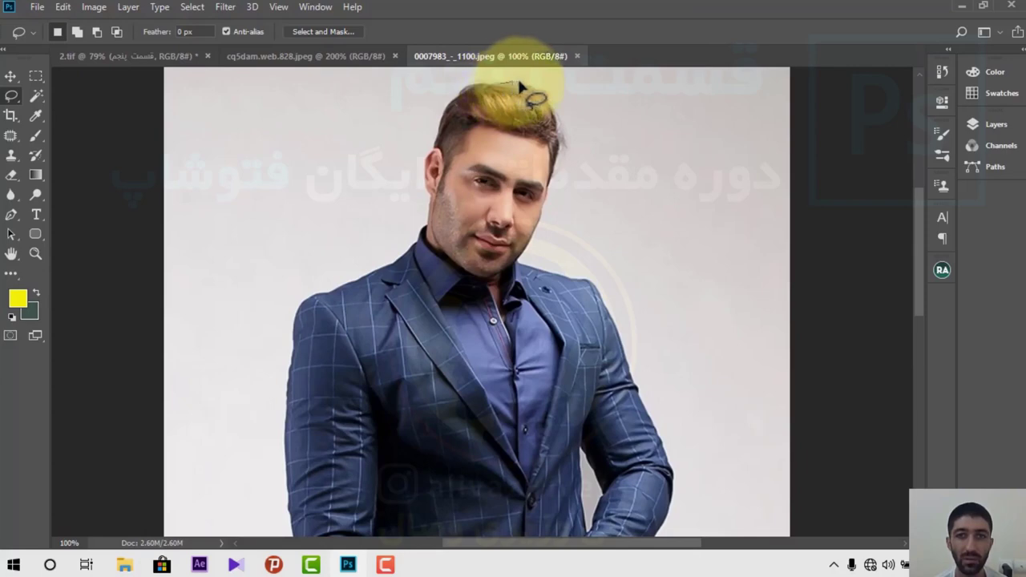
drag(507, 88, 542, 101)
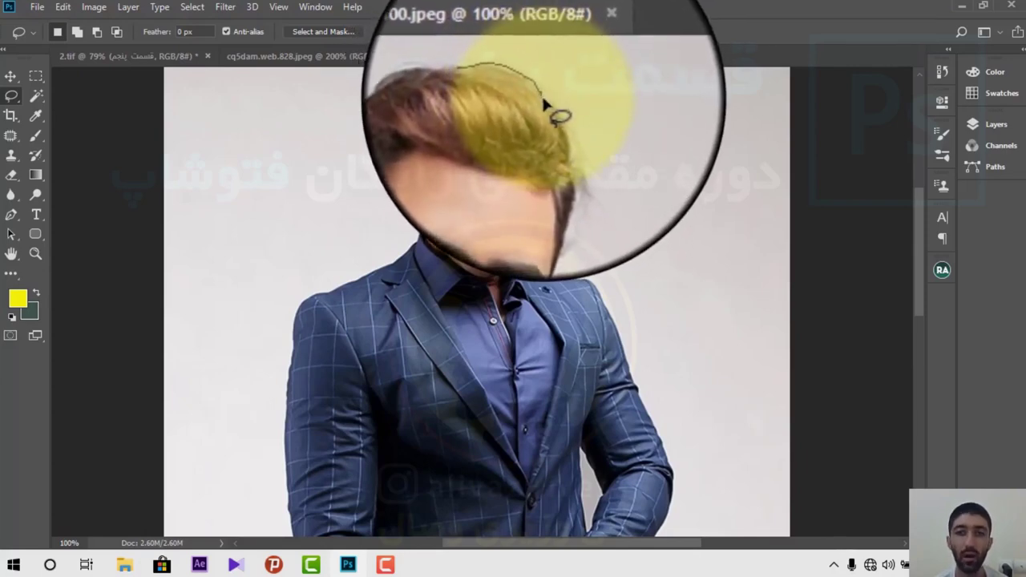
mouse_move(543, 102)
mouse_down()
mouse_move(562, 146)
mouse_move(551, 183)
mouse_up()
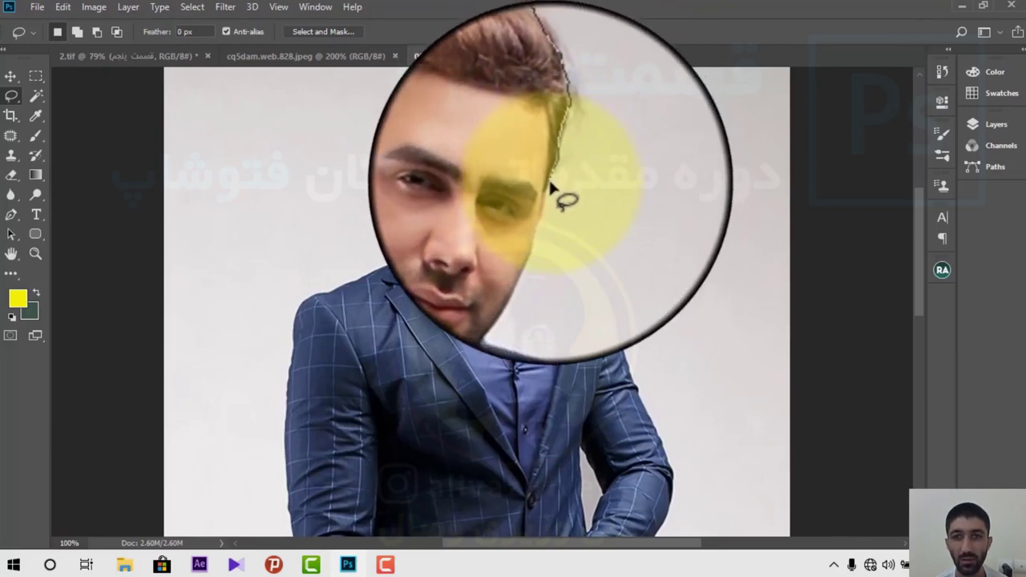
mouse_move(551, 184)
mouse_down()
mouse_move(521, 261)
mouse_move(610, 300)
mouse_move(646, 410)
mouse_up()
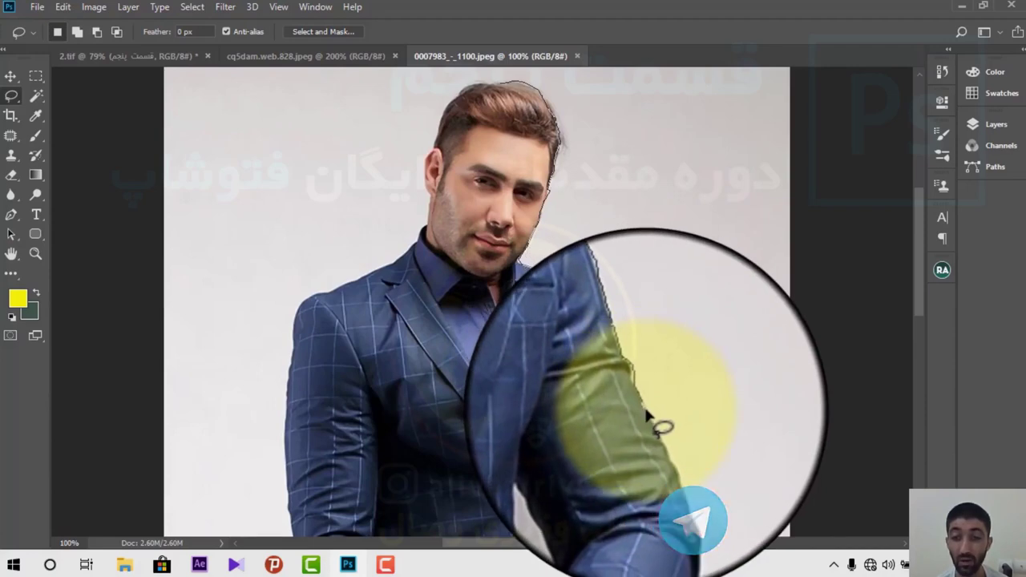
mouse_move(647, 414)
mouse_down()
mouse_move(671, 458)
mouse_move(675, 501)
mouse_move(666, 520)
mouse_up()
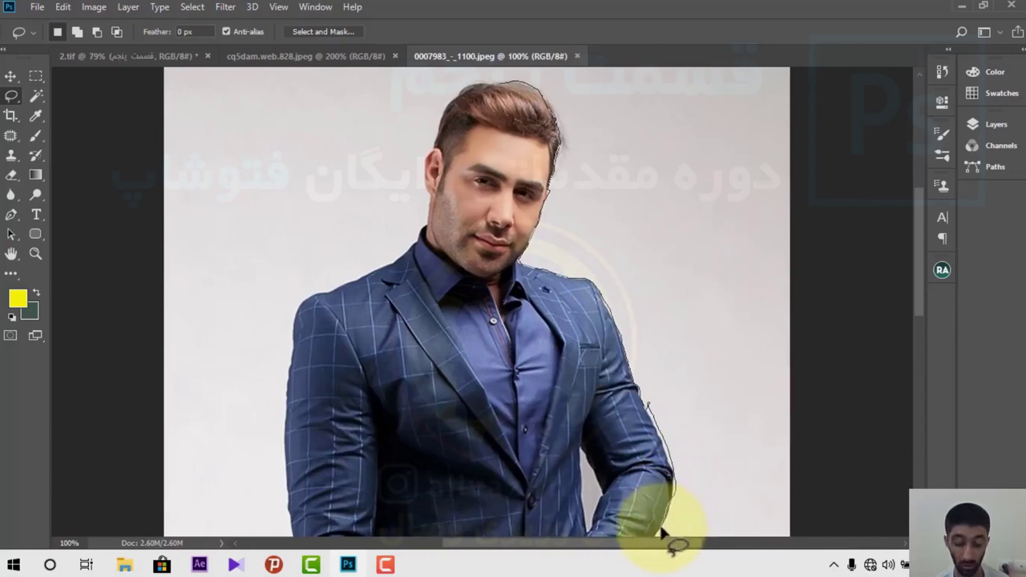
key(space)
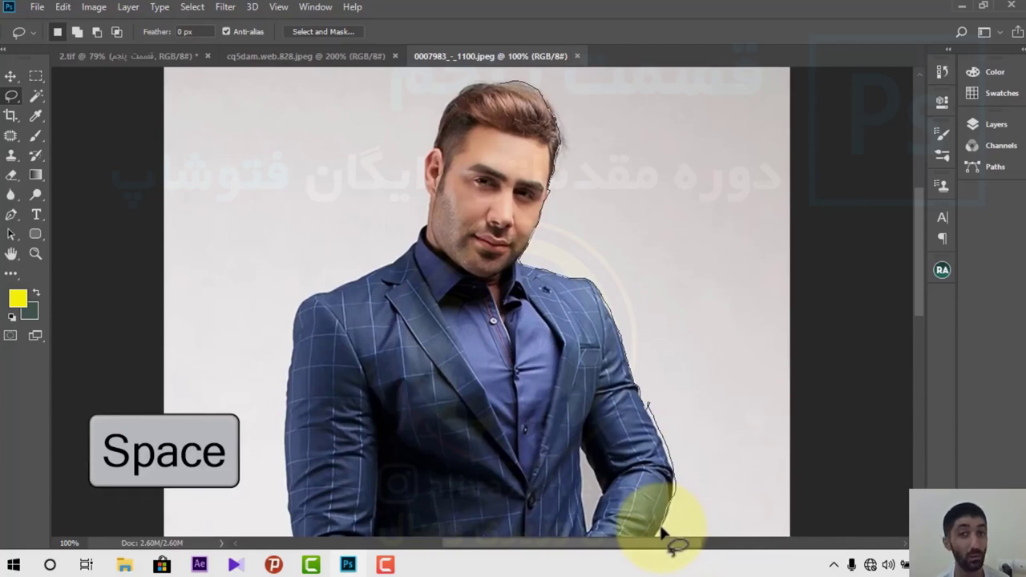
drag(663, 533, 663, 158)
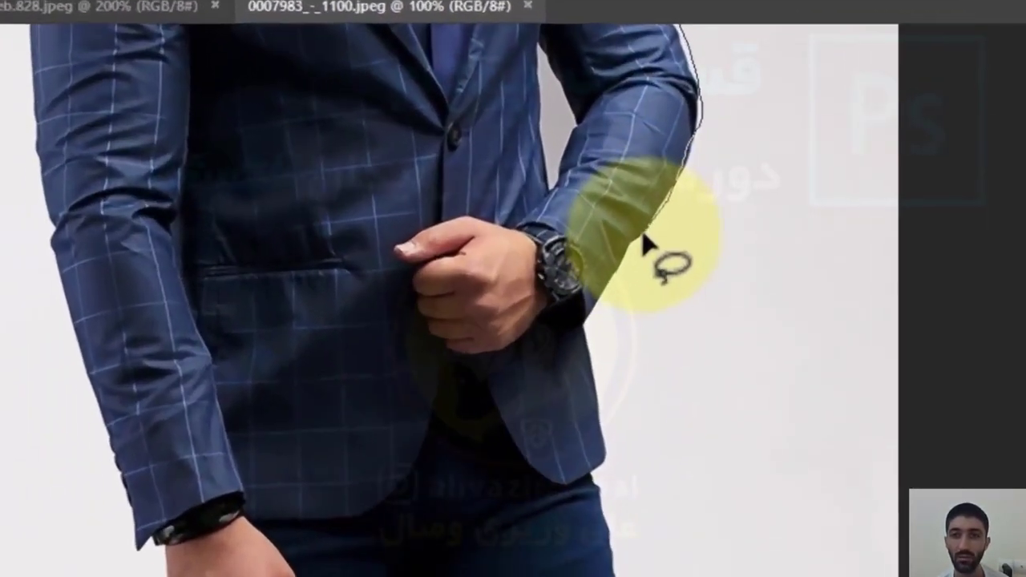
drag(659, 176, 614, 323)
mouse_move(588, 473)
mouse_down()
mouse_move(603, 576)
mouse_move(245, 4)
mouse_move(222, 203)
mouse_move(218, 435)
mouse_move(419, 153)
mouse_move(482, 151)
mouse_up()
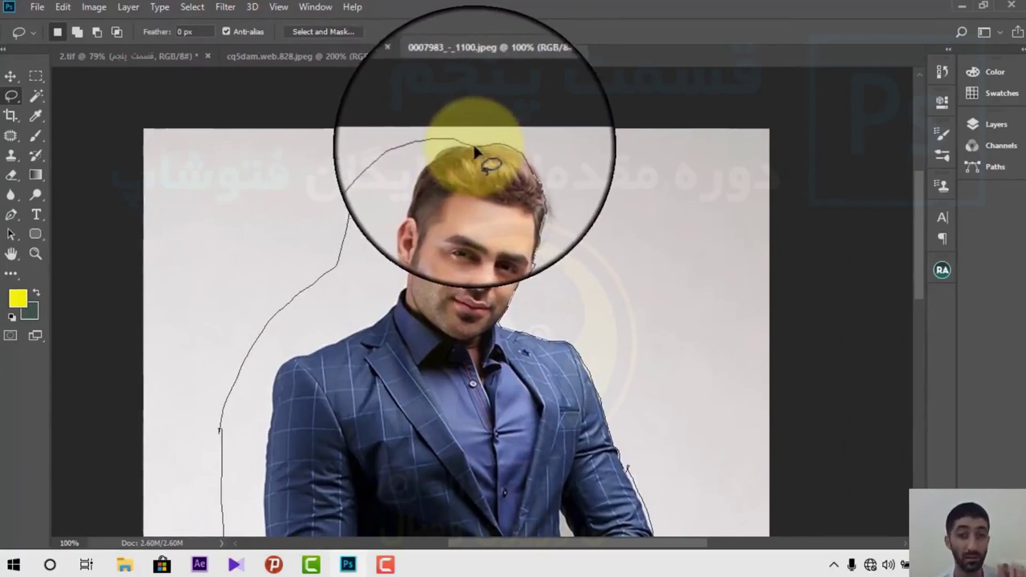
drag(481, 151, 433, 163)
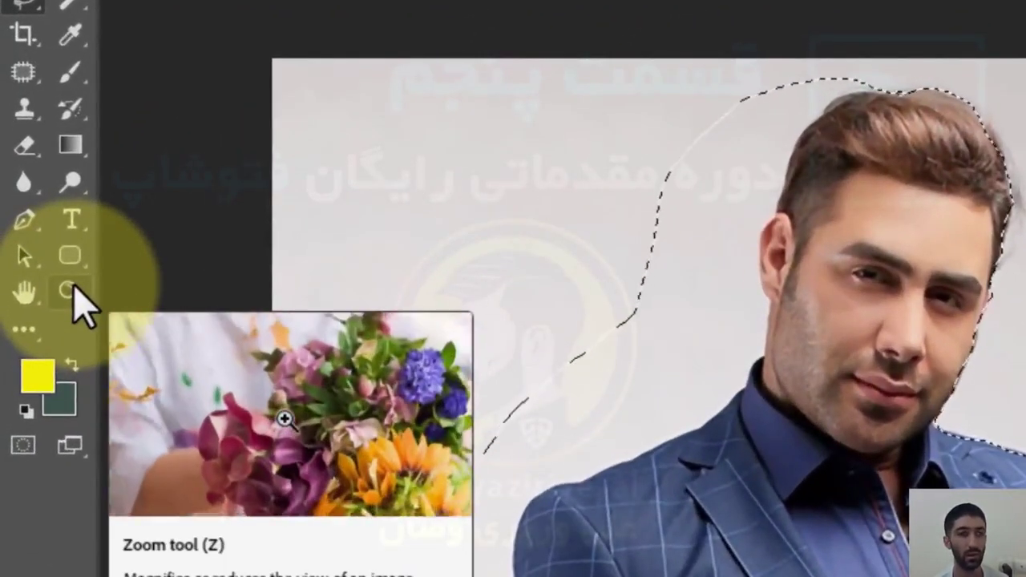
Zoom to 300% to check the selection edge, then fit the photo on screen.
click(69, 290)
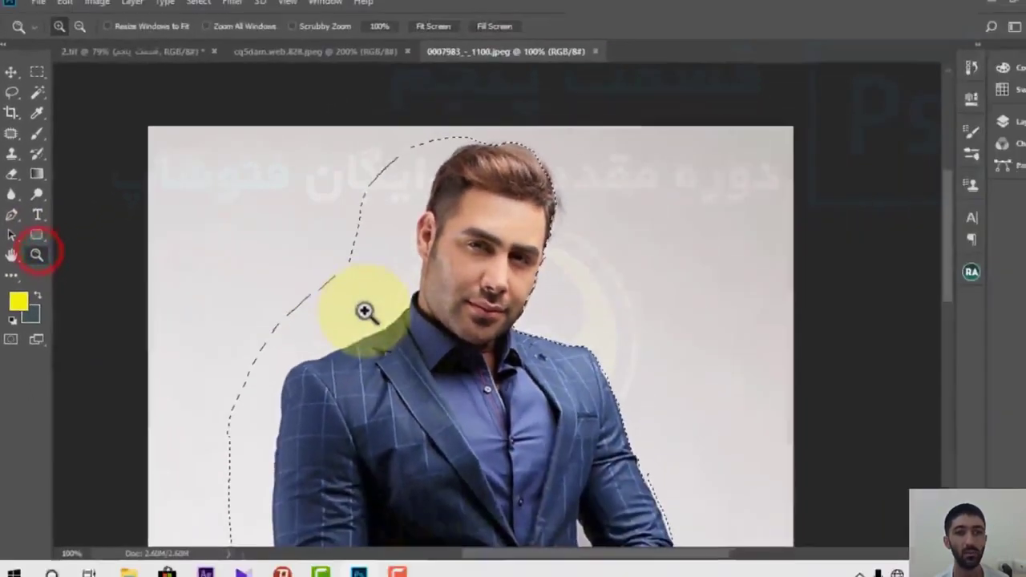
click(362, 242)
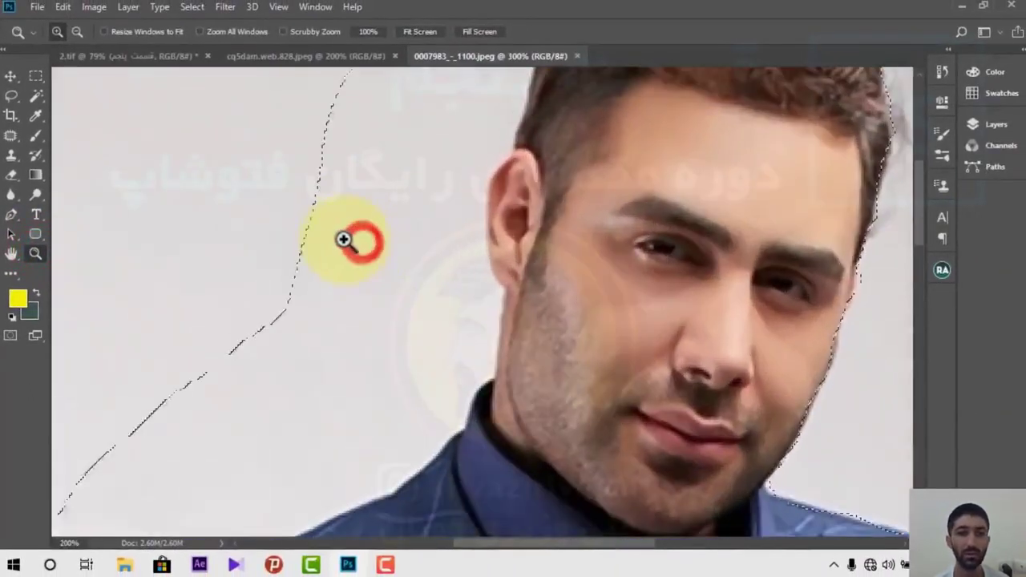
right_click(362, 282)
click(383, 287)
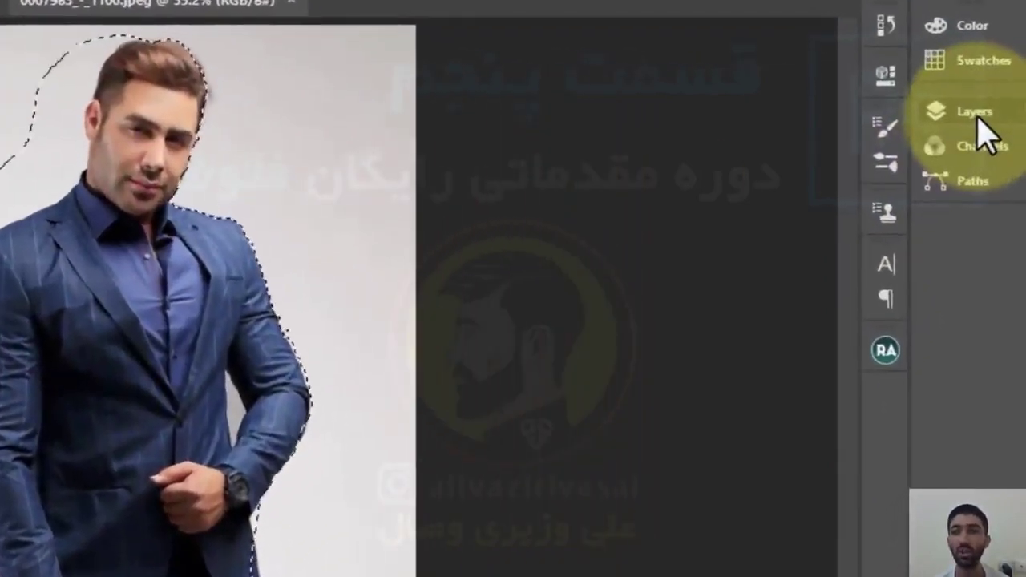
Add a layer mask from the selection and inspect it at 200% around the face.
click(977, 115)
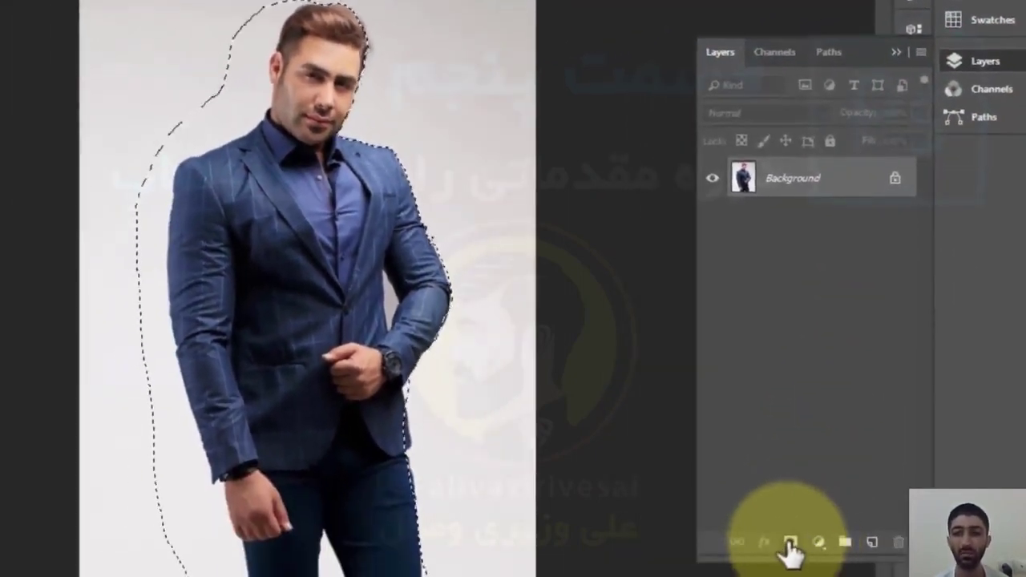
click(789, 544)
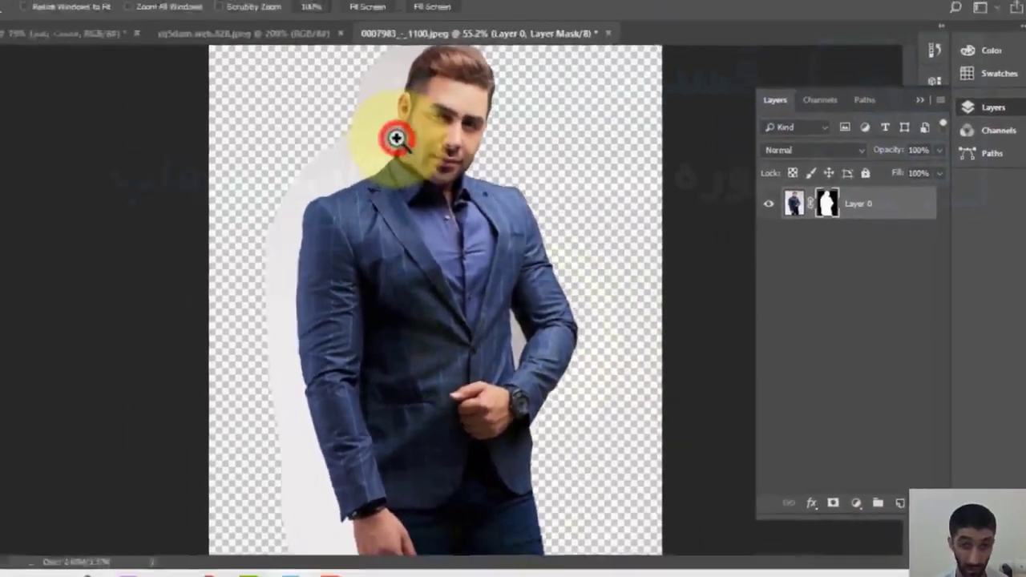
click(447, 152)
click(447, 152)
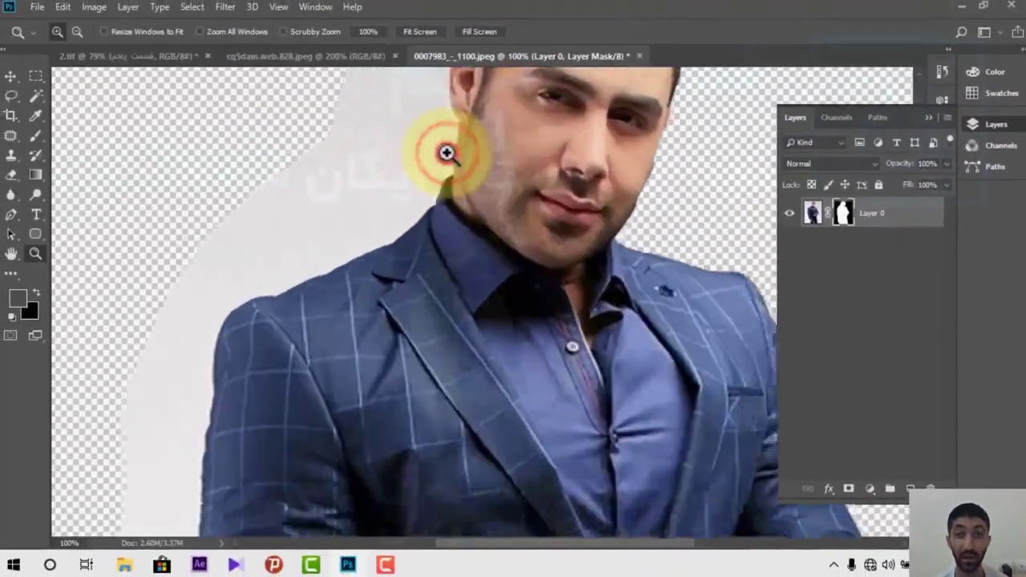
drag(415, 179, 499, 355)
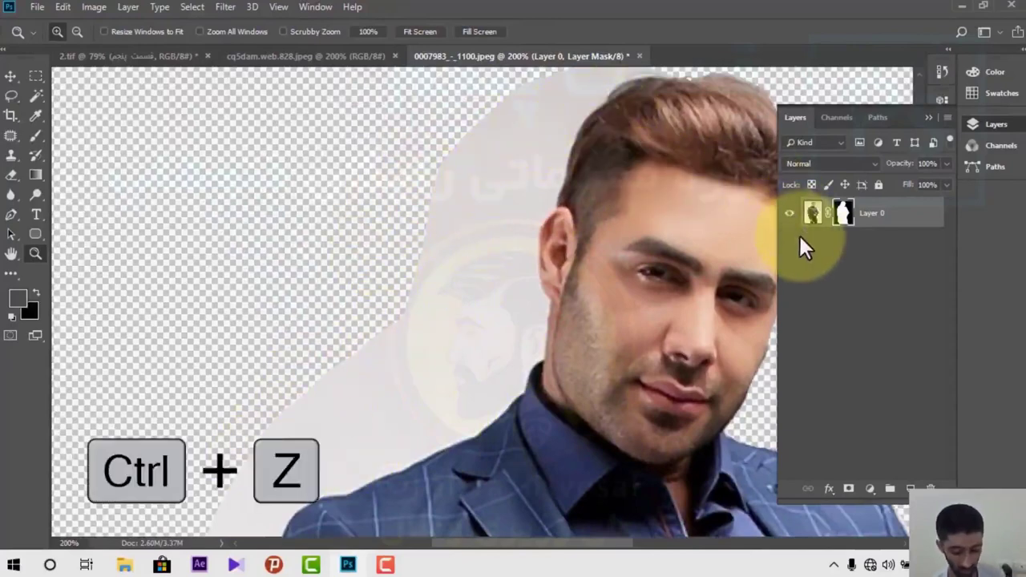
Undo the layer mask and fit the whole portrait on screen.
key(ctrl+z)
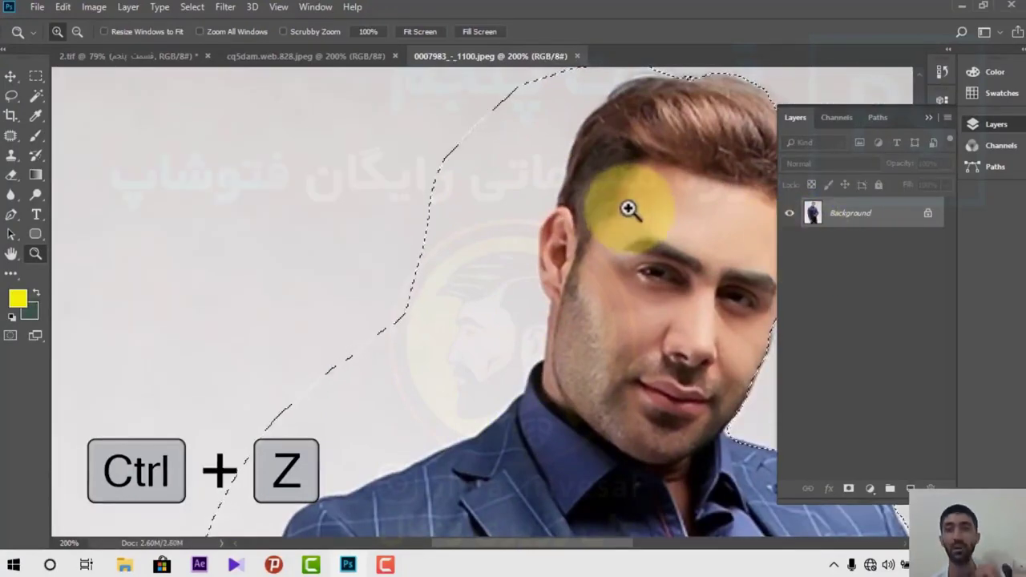
right_click(631, 212)
click(673, 218)
Switch to the Polygonal Lasso tool from the lasso flyout.
click(10, 97)
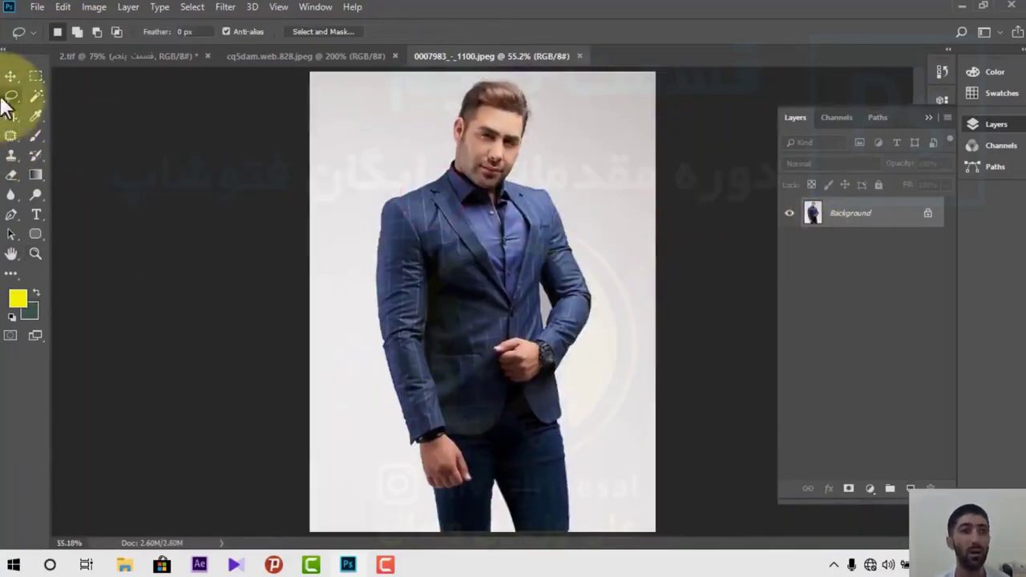
right_click(12, 98)
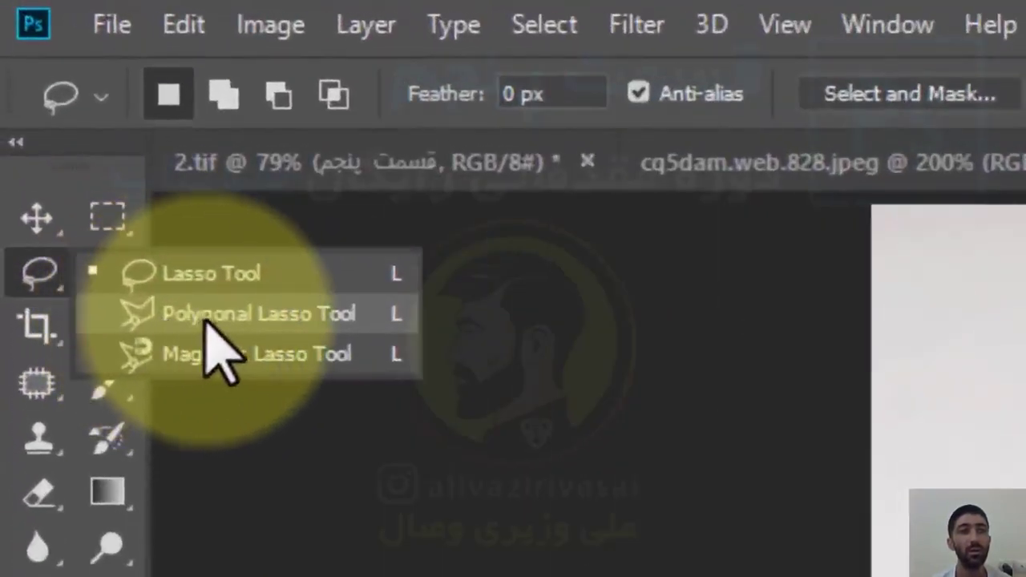
click(295, 330)
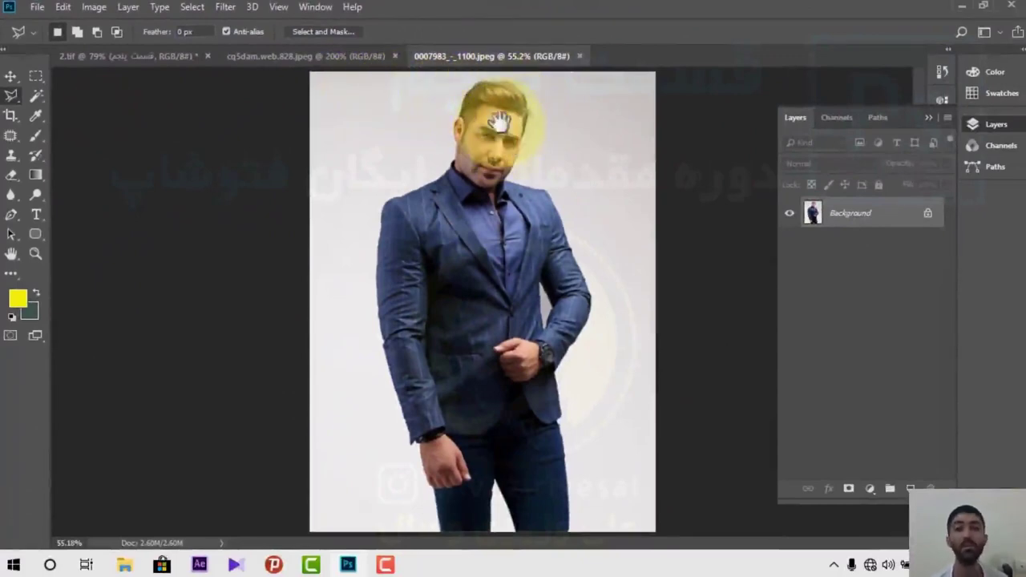
click(501, 165)
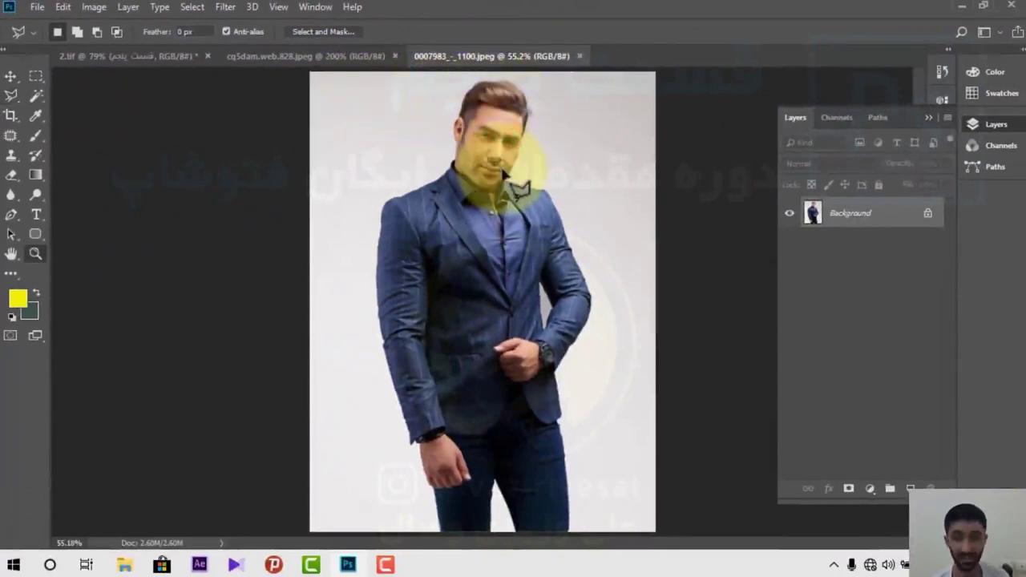
Zoom to 200% with the chin and right shoulder in view.
key(z)
right_click(502, 142)
click(493, 129)
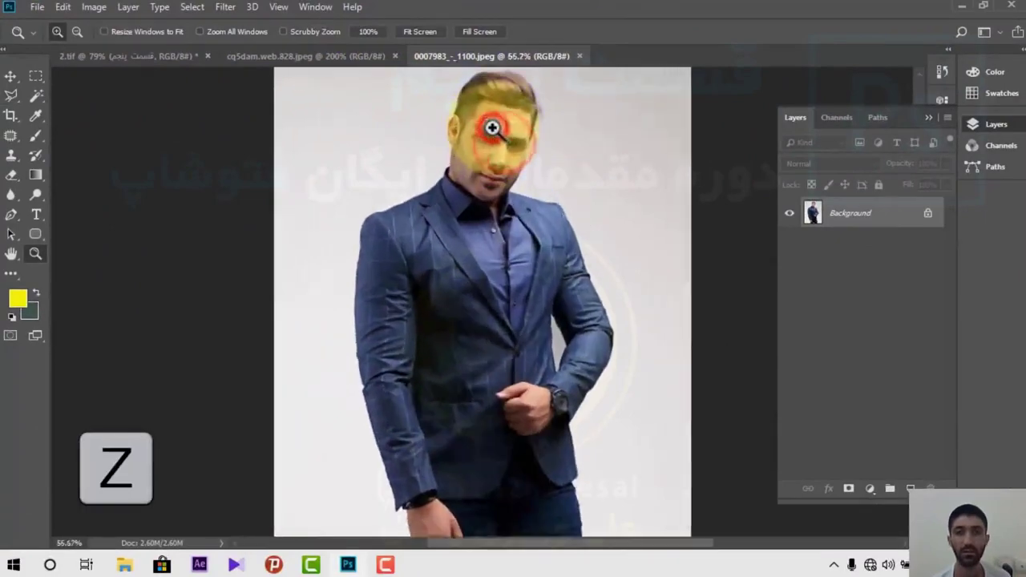
click(492, 128)
click(492, 114)
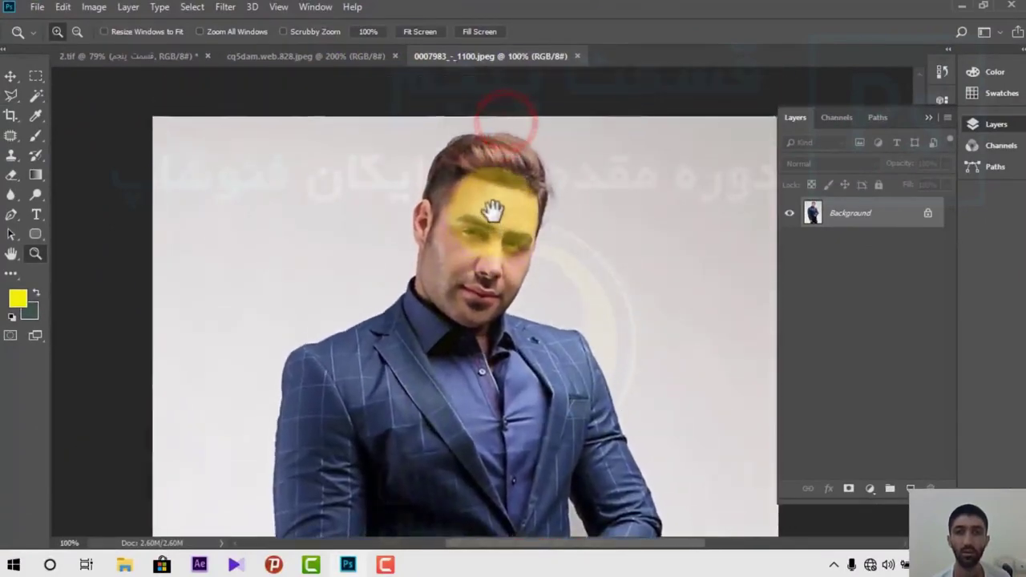
click(488, 184)
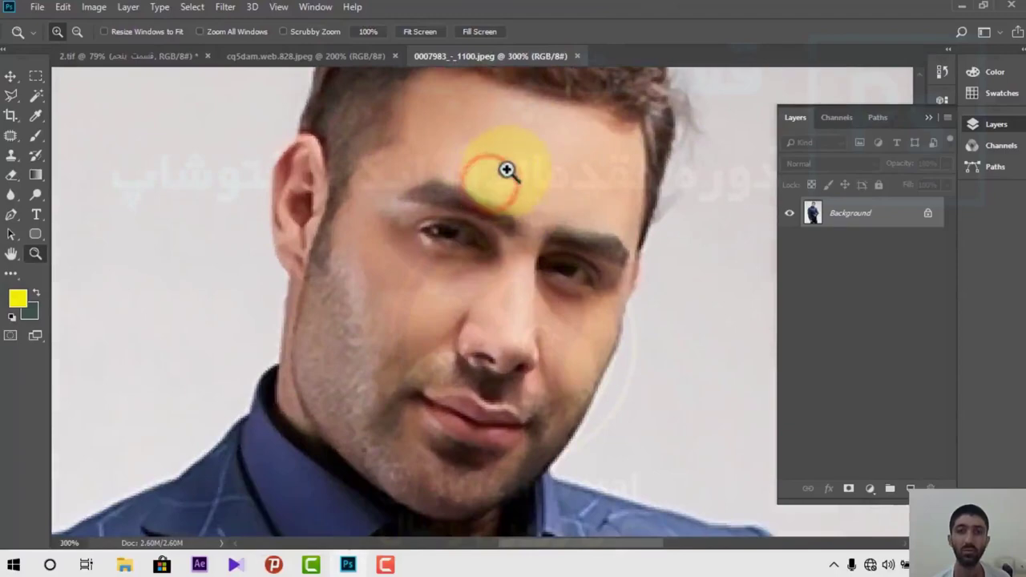
right_click(510, 170)
click(521, 174)
click(504, 168)
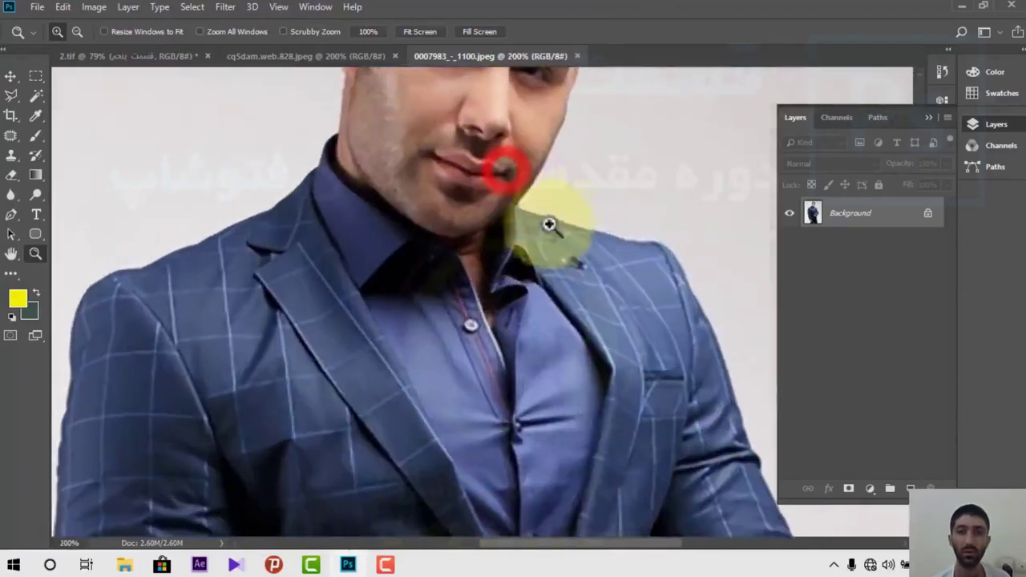
drag(615, 245, 490, 275)
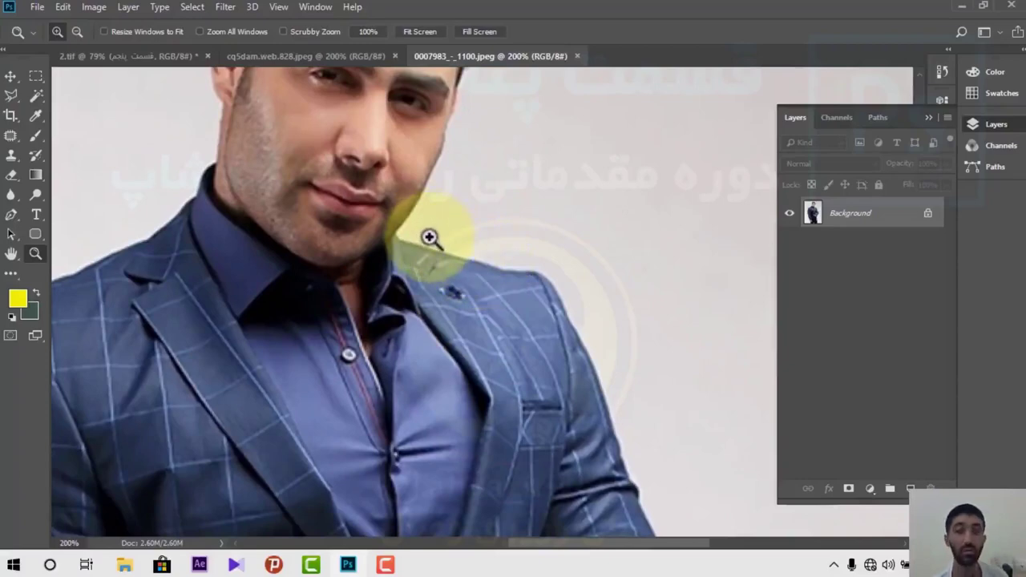
Place polygon points from beside the chin along the collar and down the shoulder edge.
key(l)
key(l)
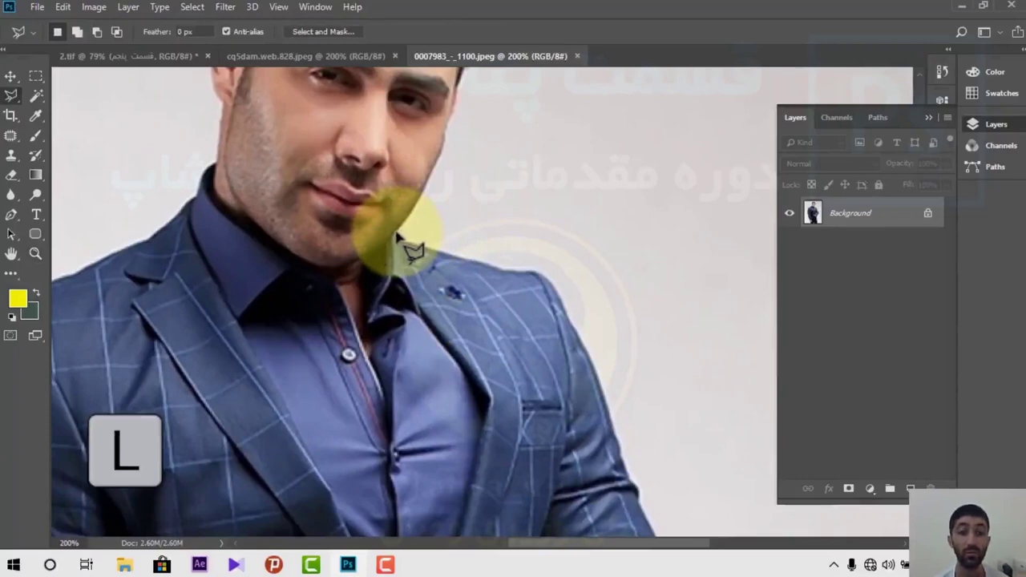
click(396, 233)
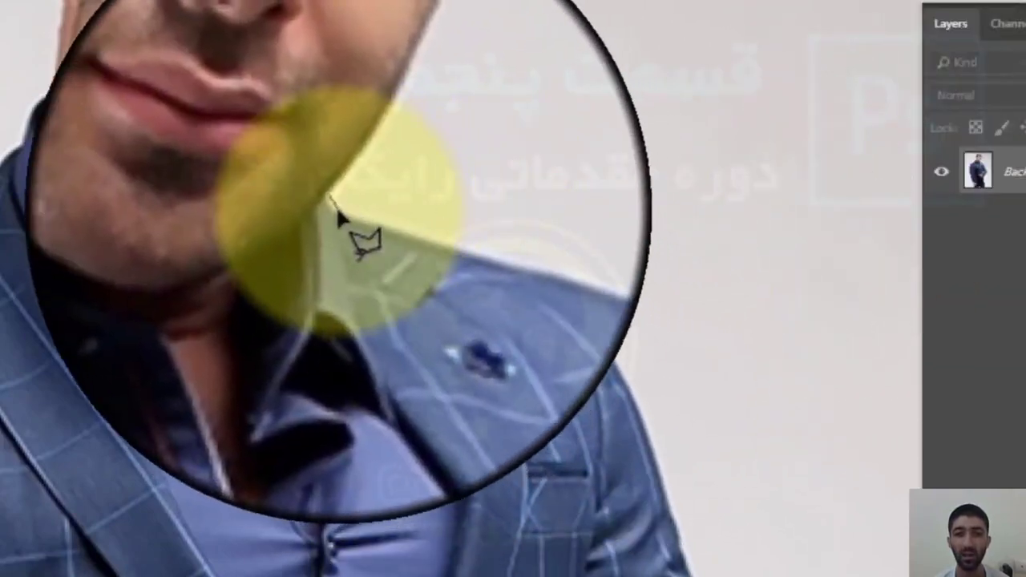
click(345, 220)
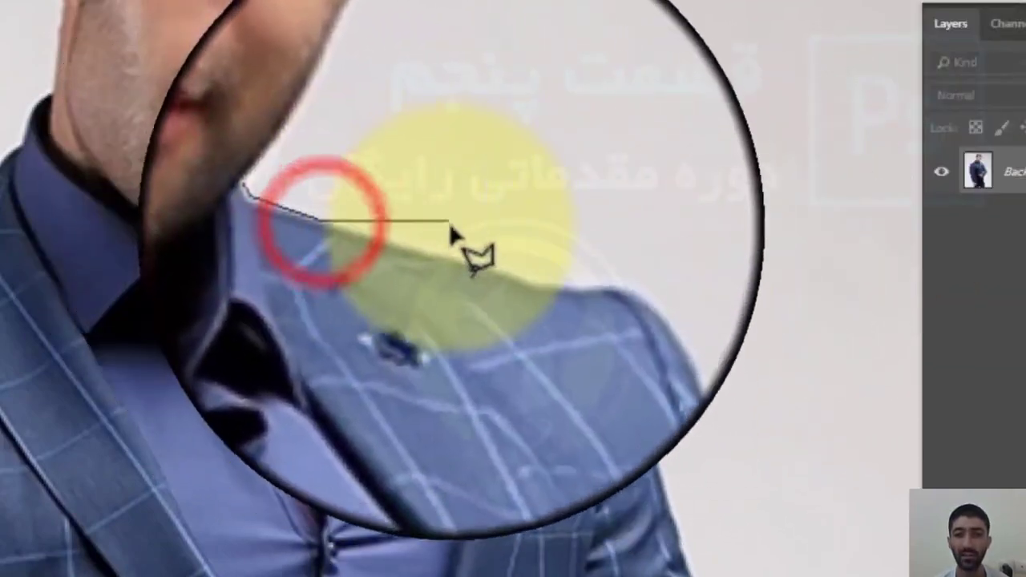
click(460, 248)
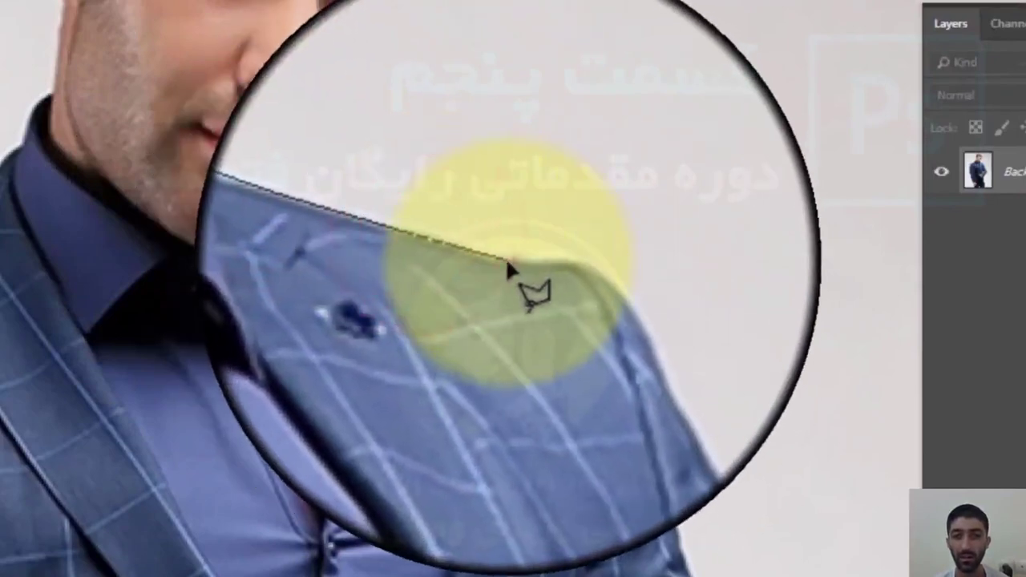
click(513, 267)
click(551, 267)
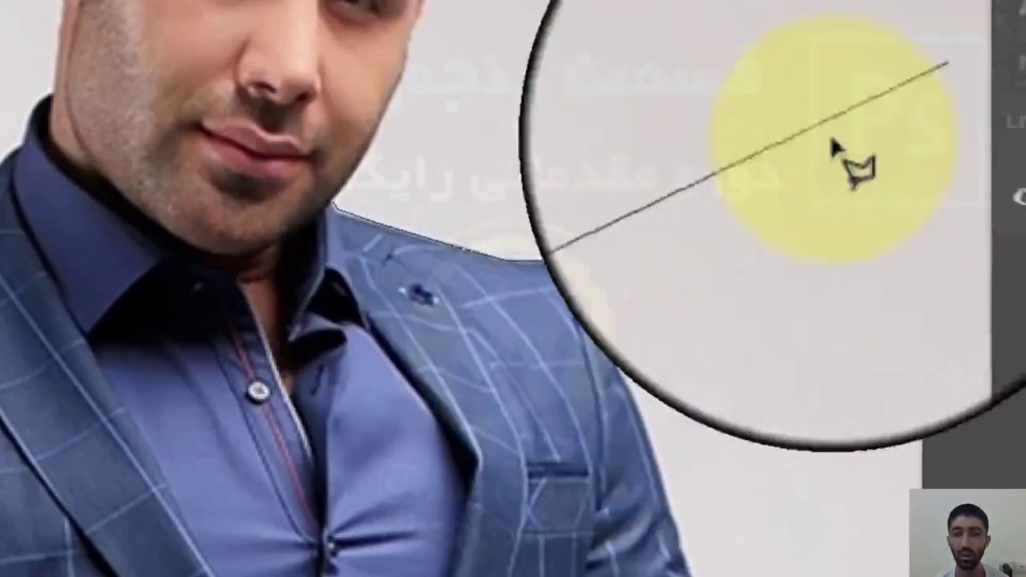
click(567, 277)
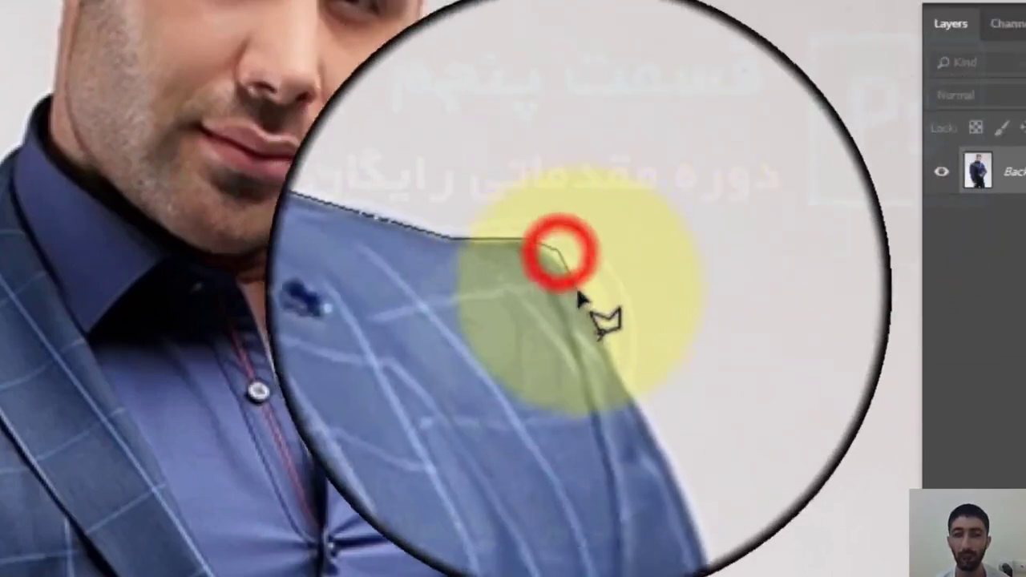
click(593, 309)
click(607, 353)
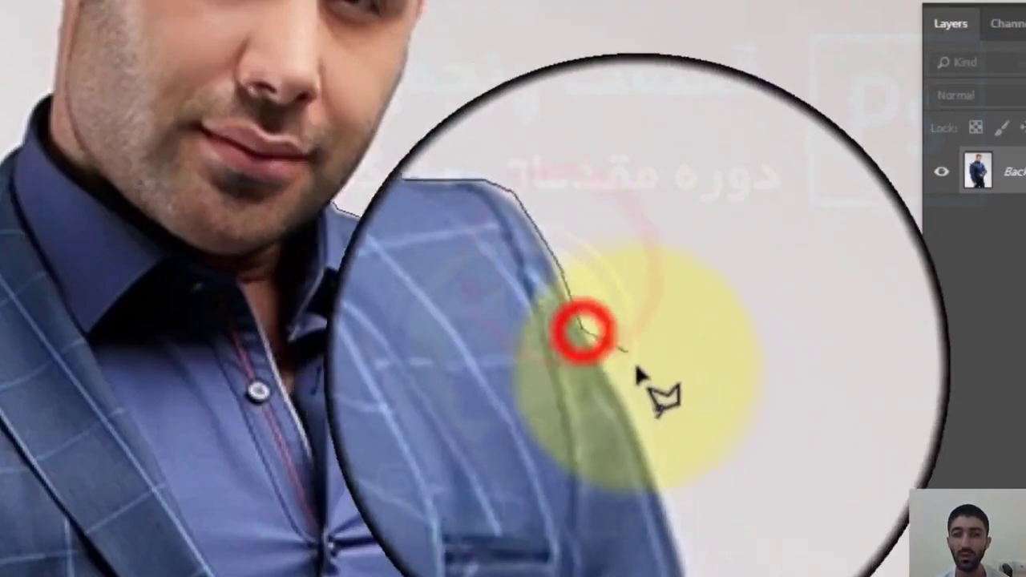
Continue placing polygon points down the sleeve edge to its lower end.
click(611, 405)
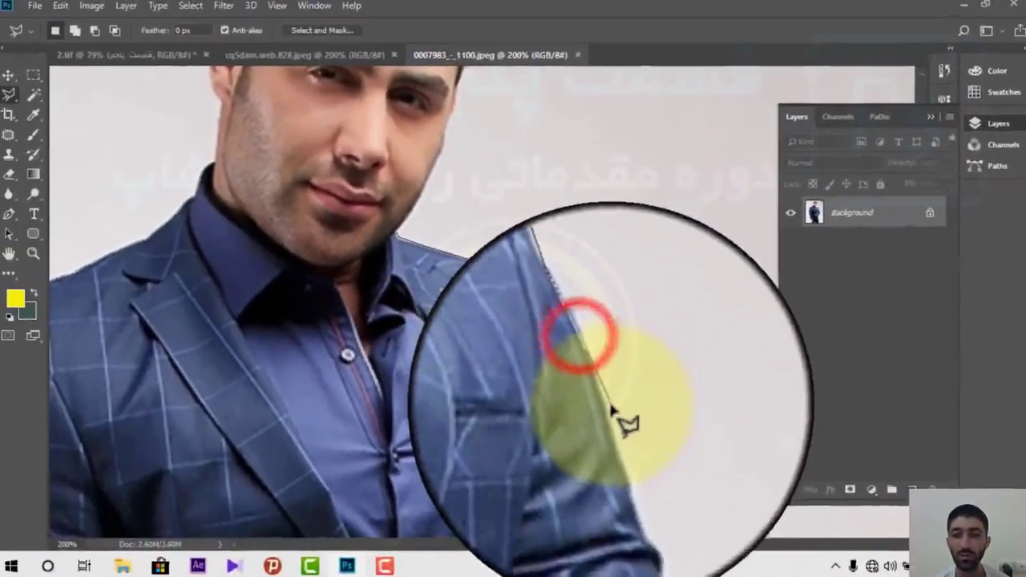
click(617, 425)
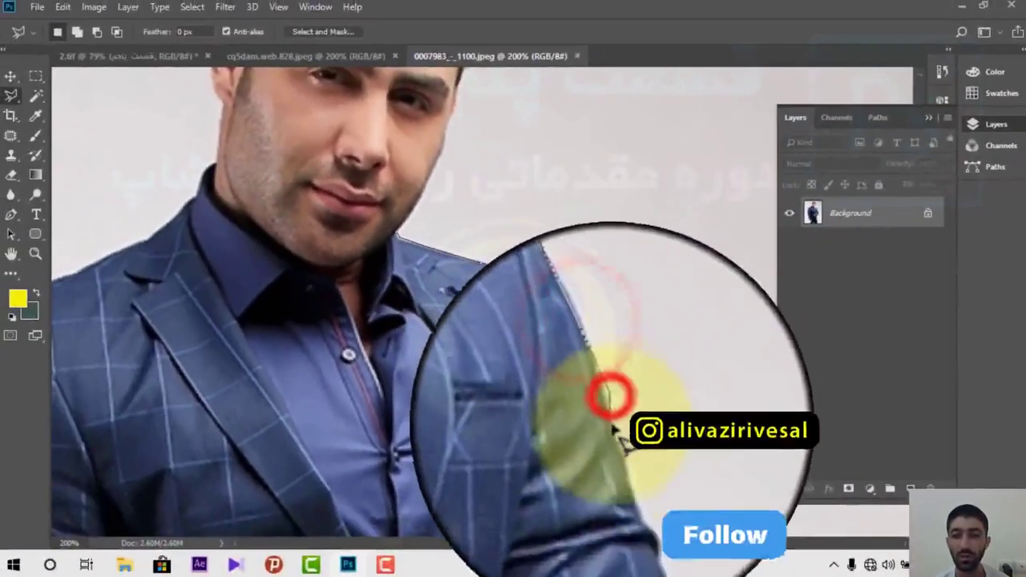
click(625, 457)
click(628, 475)
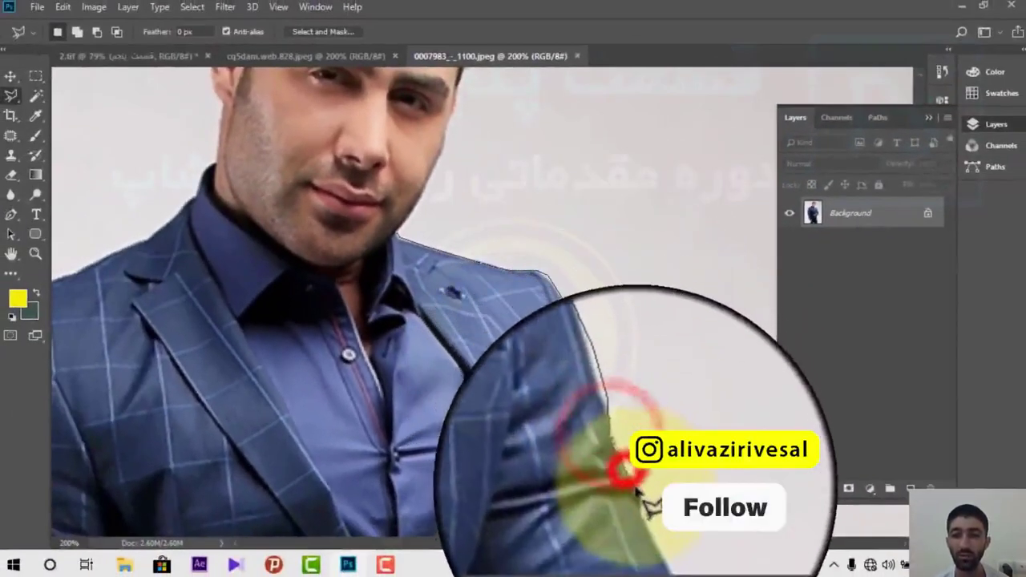
click(642, 505)
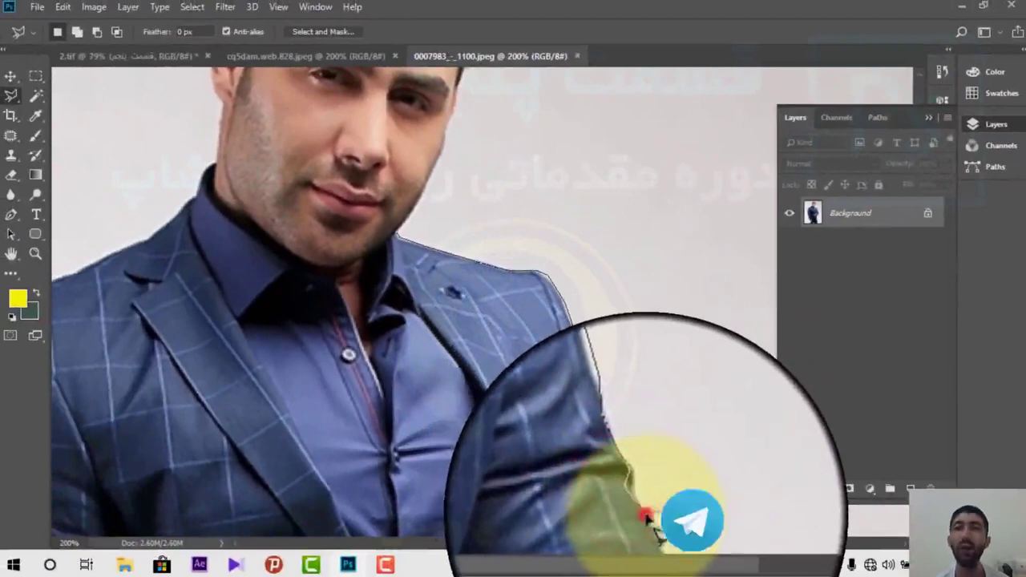
click(649, 513)
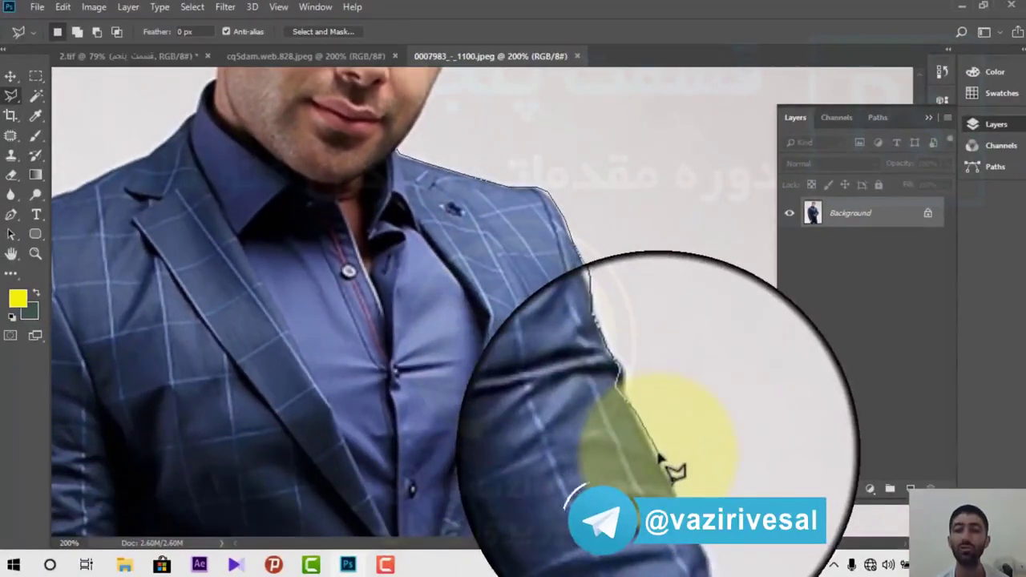
click(650, 426)
click(672, 486)
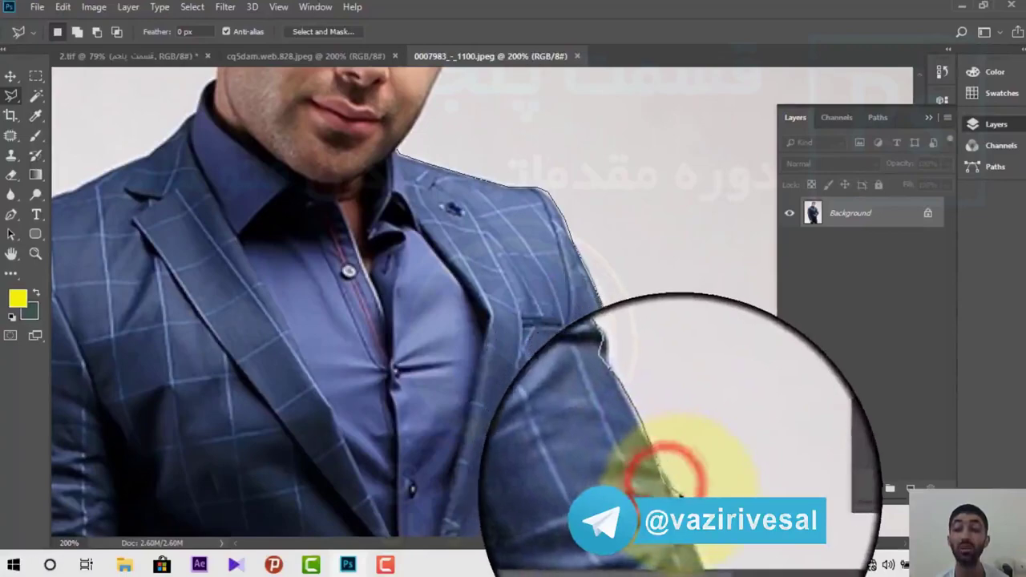
click(672, 491)
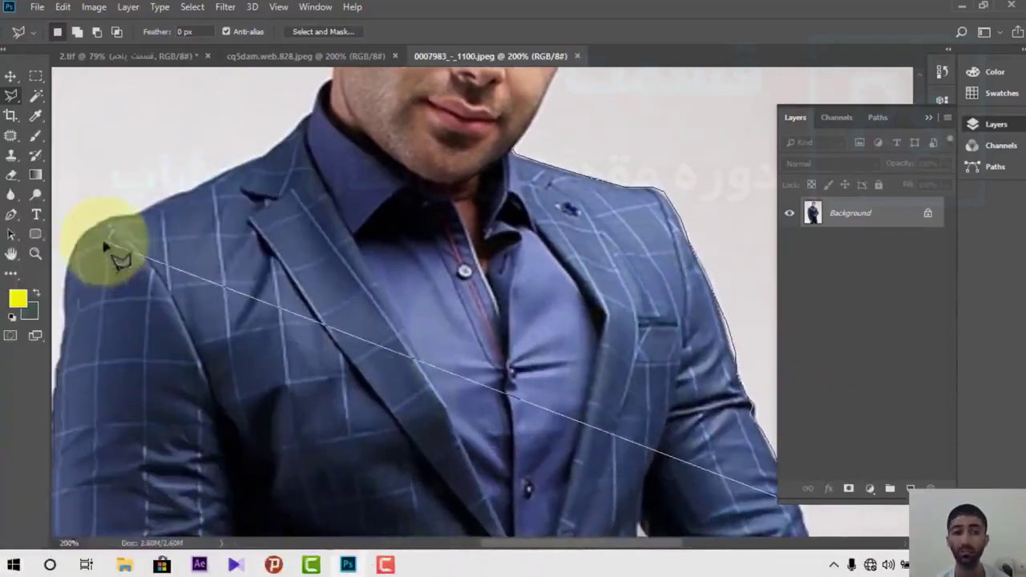
Add points at the left shoulder, through the background, and along the collar back to the chin.
click(89, 233)
click(89, 182)
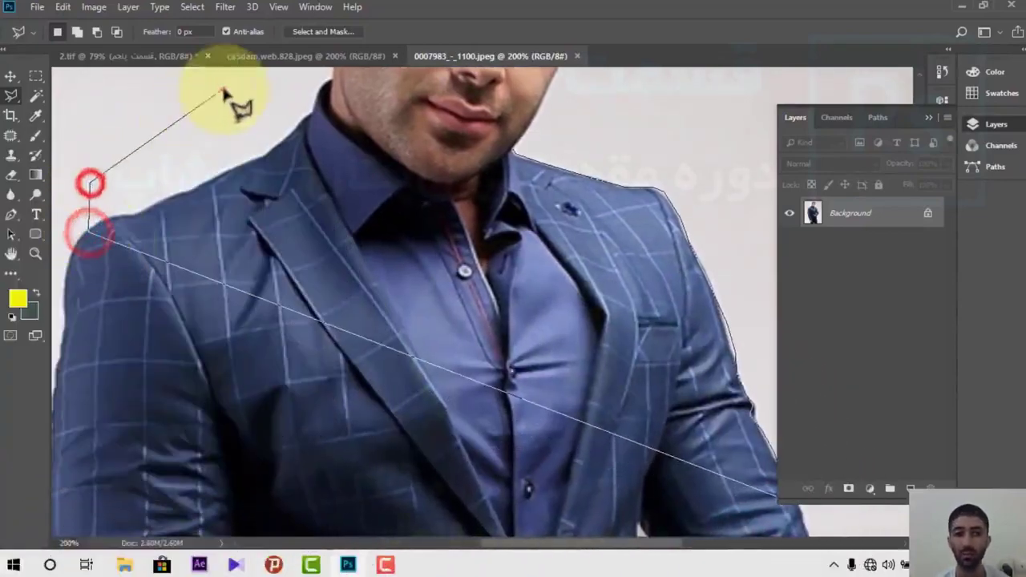
click(224, 90)
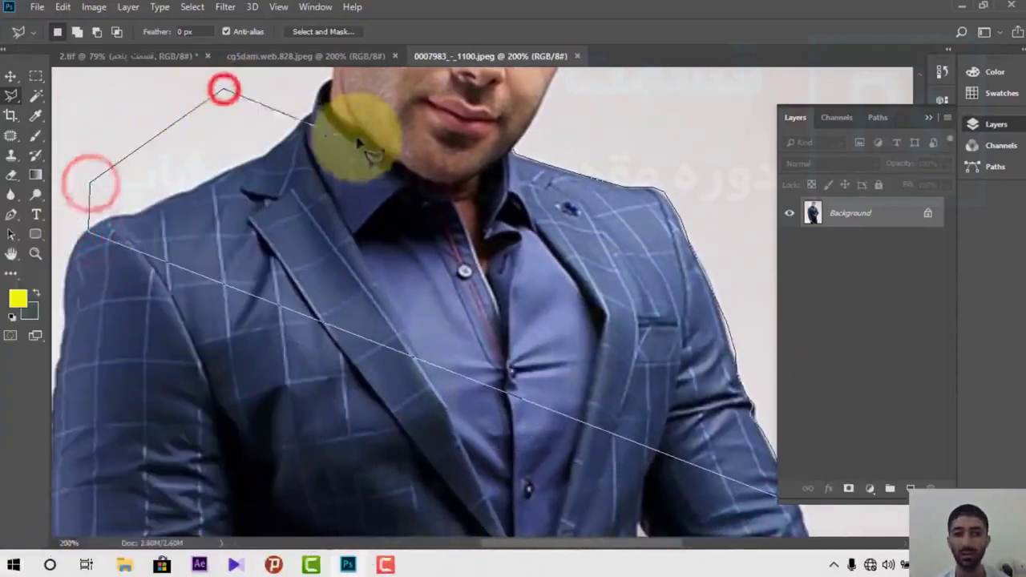
click(421, 193)
click(475, 258)
click(485, 213)
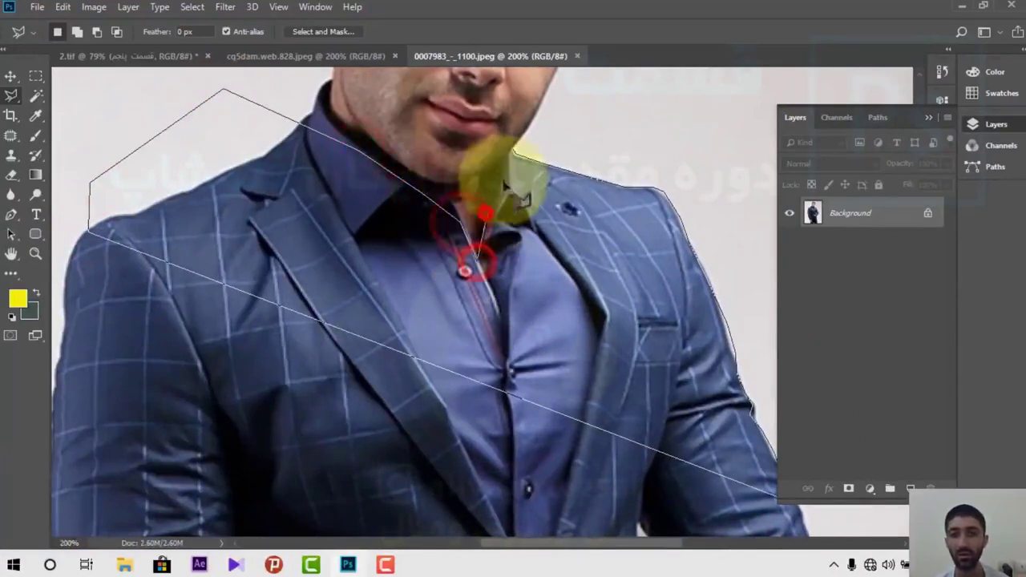
Close the polygon outline into a selection around the shoulder.
double_click(514, 152)
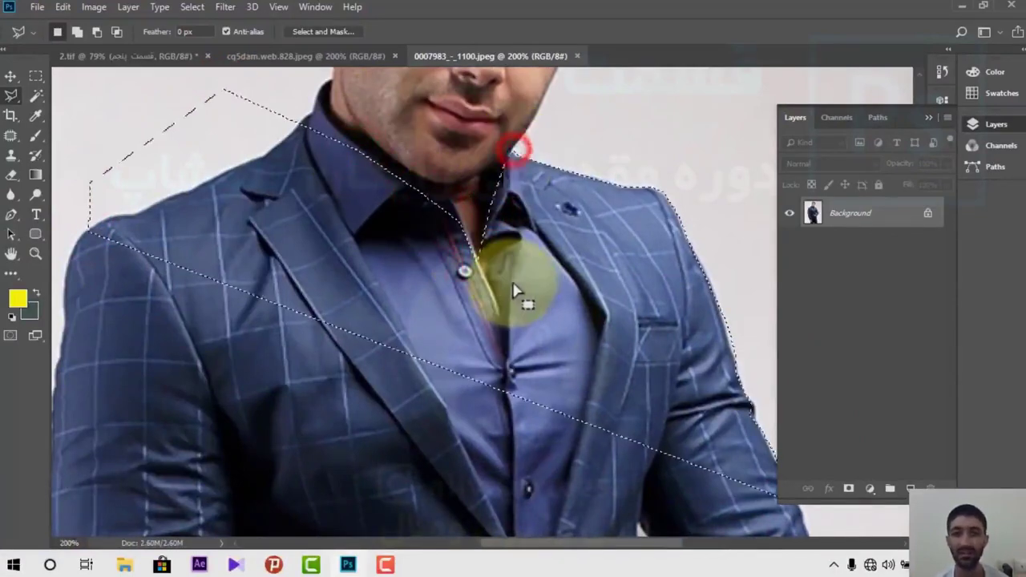
scroll(497, 236, down, 2)
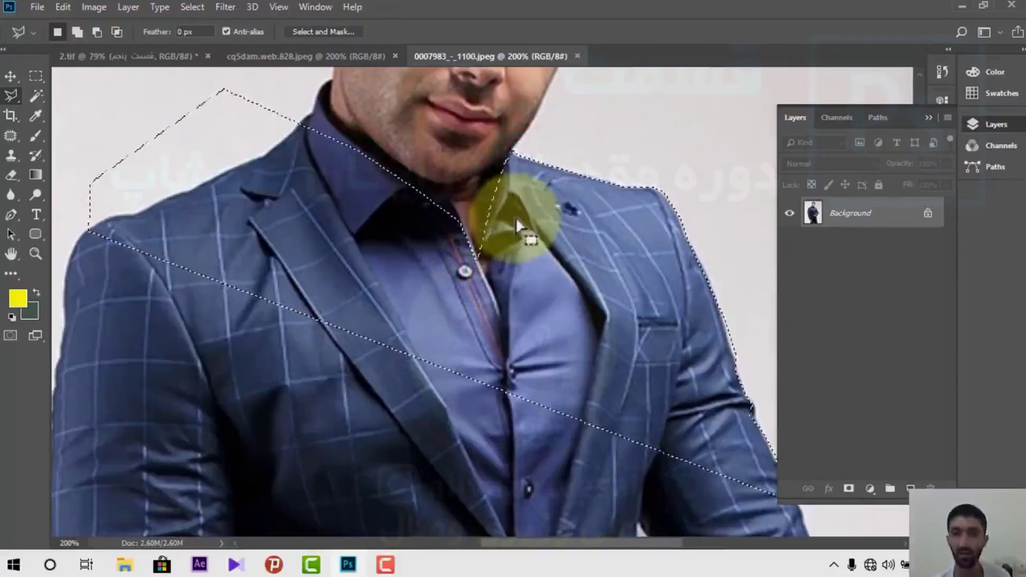
scroll(522, 234, down, 1)
scroll(525, 235, down, 1)
scroll(529, 237, down, 1)
scroll(533, 201, down, 2)
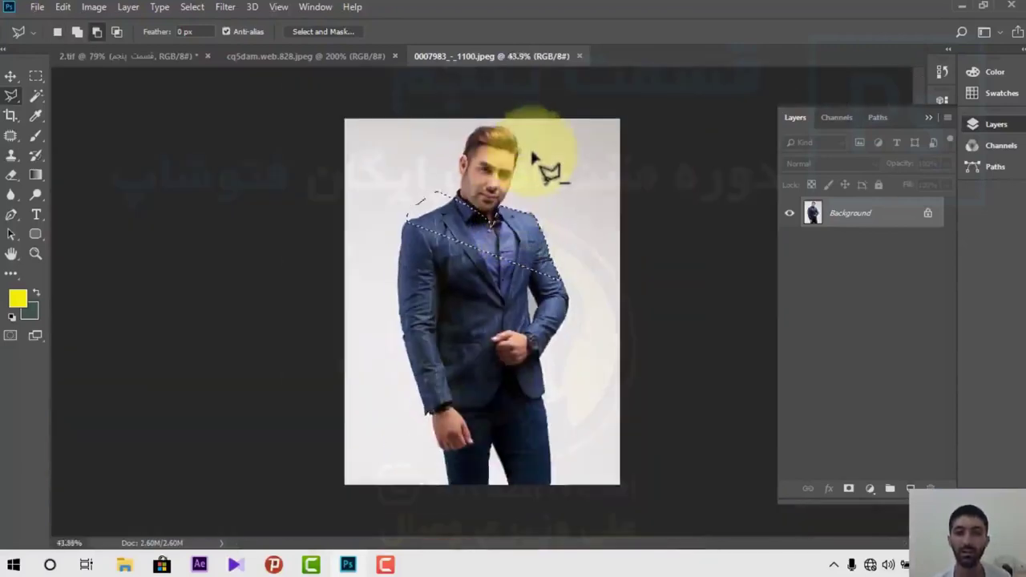
scroll(541, 166, up, 1)
Test the selection with a layer mask, then begin a new outline at the left shoulder.
drag(554, 141, 552, 156)
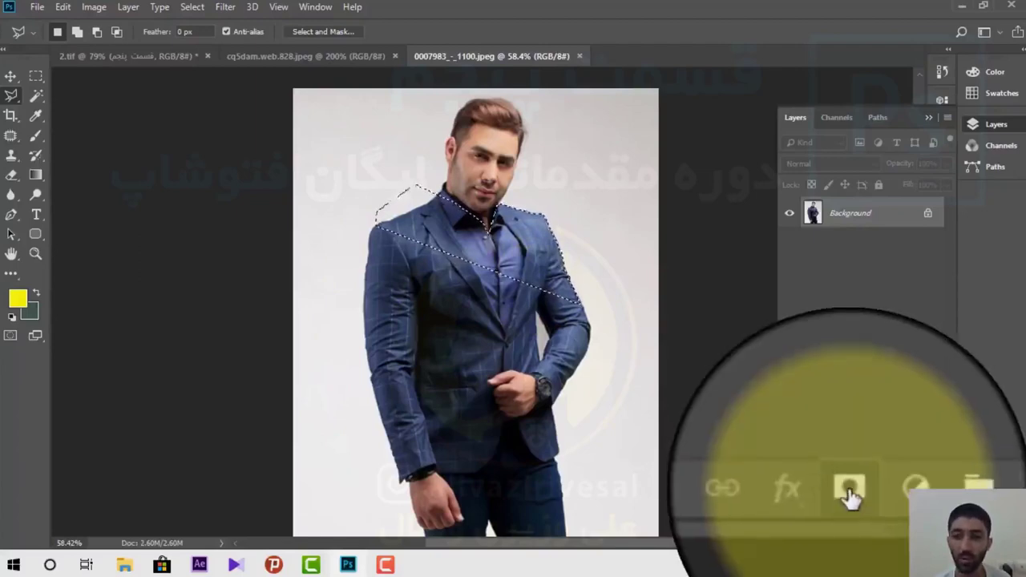
click(850, 497)
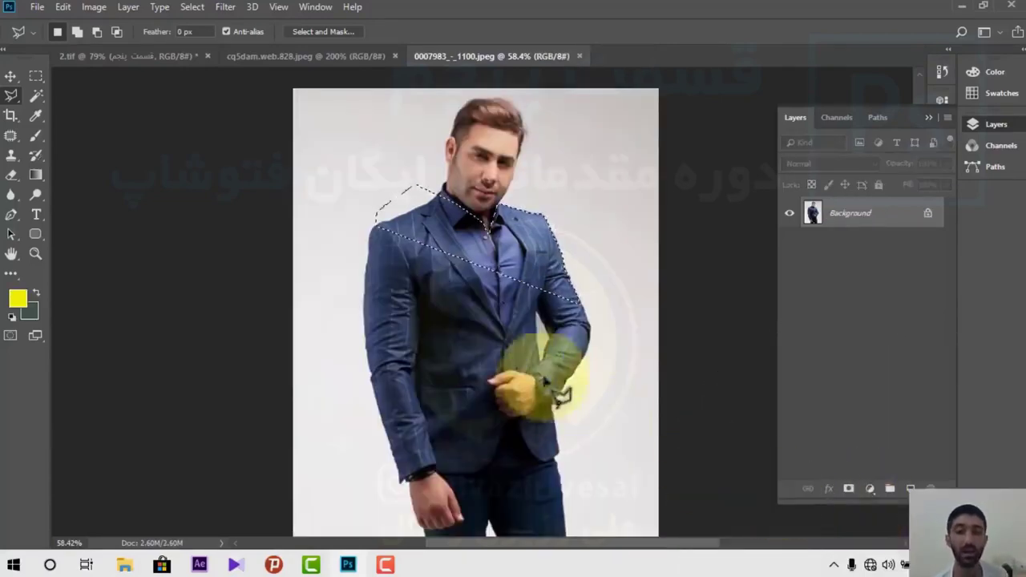
click(375, 284)
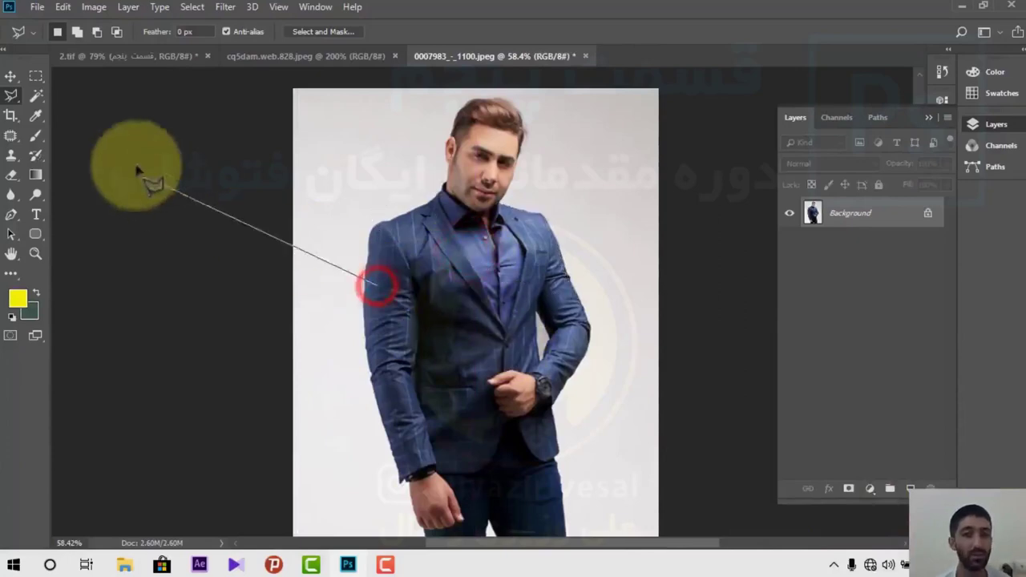
Switch to the Magnetic Lasso Tool (Width 10 px, Contrast 50%, Frequency 51).
right_click(12, 95)
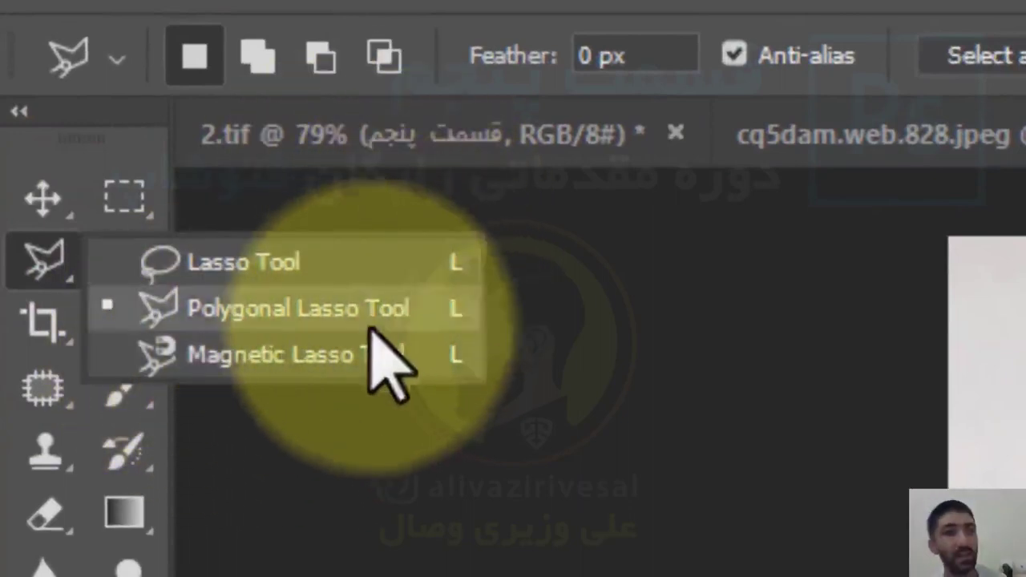
click(353, 355)
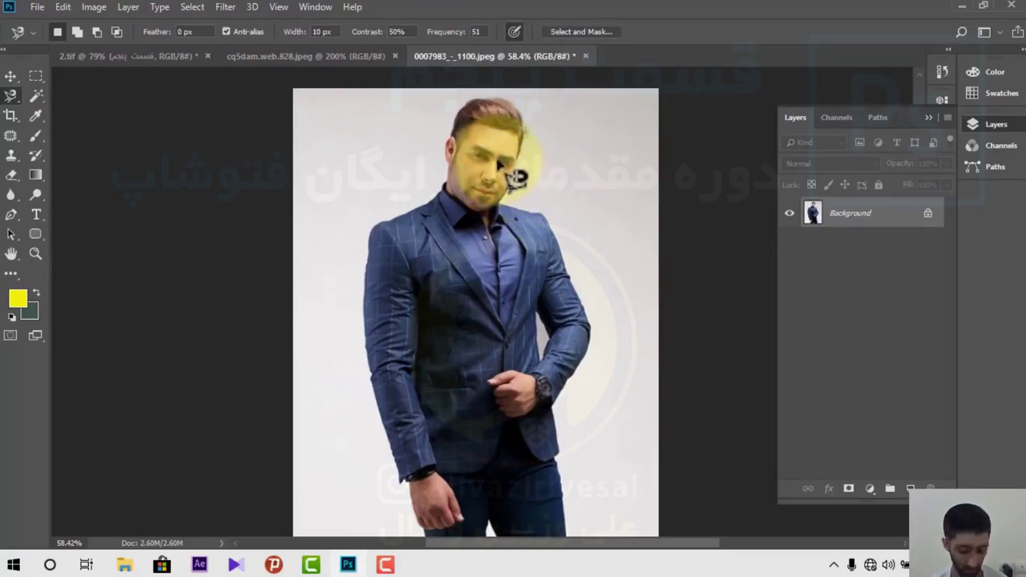
Zoom into the face and anchor a magnetic outline from the hair edge to the chin.
scroll(489, 144, up, 2)
scroll(516, 161, up, 1)
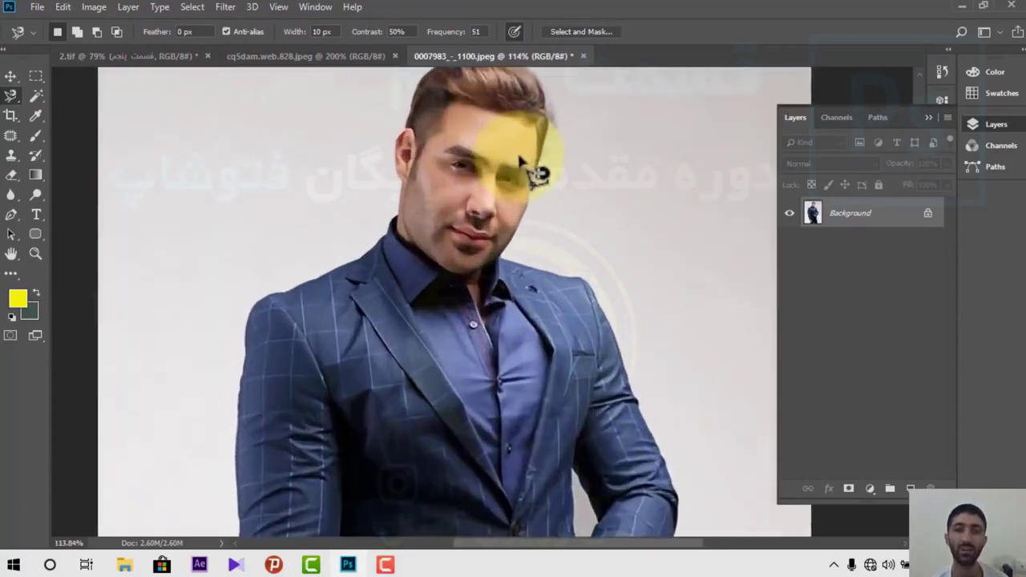
scroll(535, 171, up, 1)
scroll(535, 171, up, 1)
scroll(535, 171, up, 1)
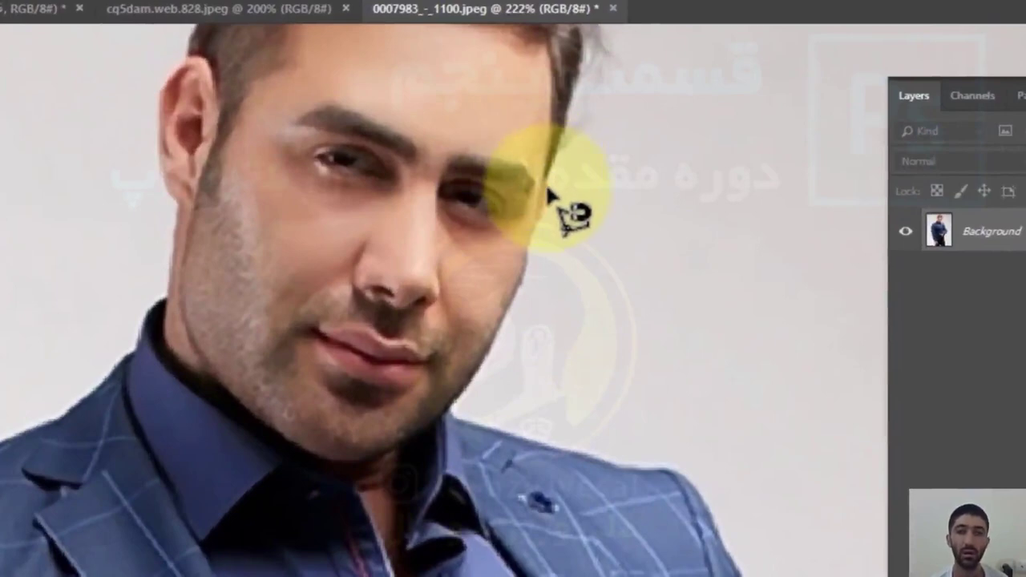
click(543, 182)
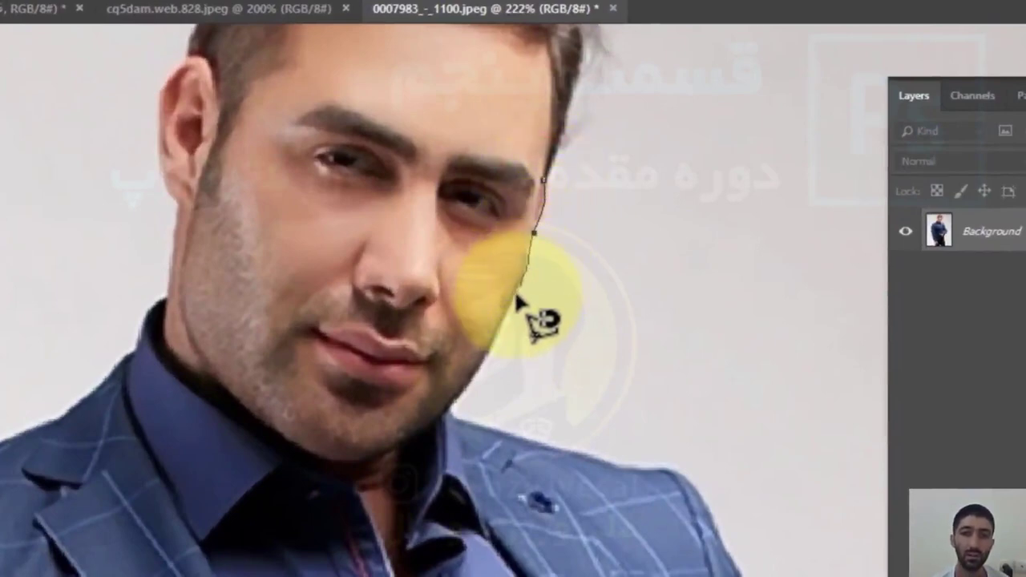
click(453, 413)
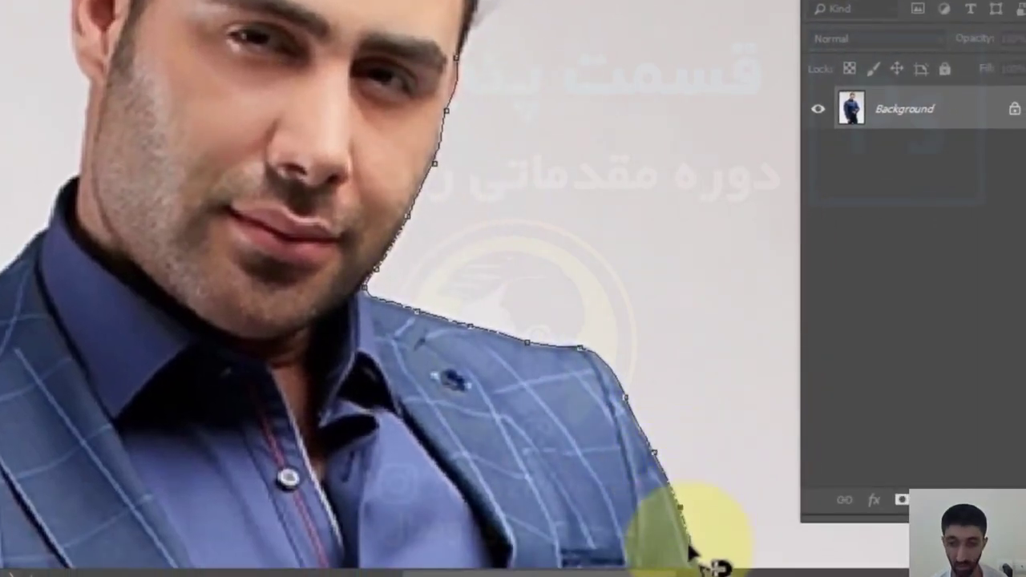
Trace the magnetic outline down the jacket arm and along the trouser and leg edge.
drag(702, 565, 565, 80)
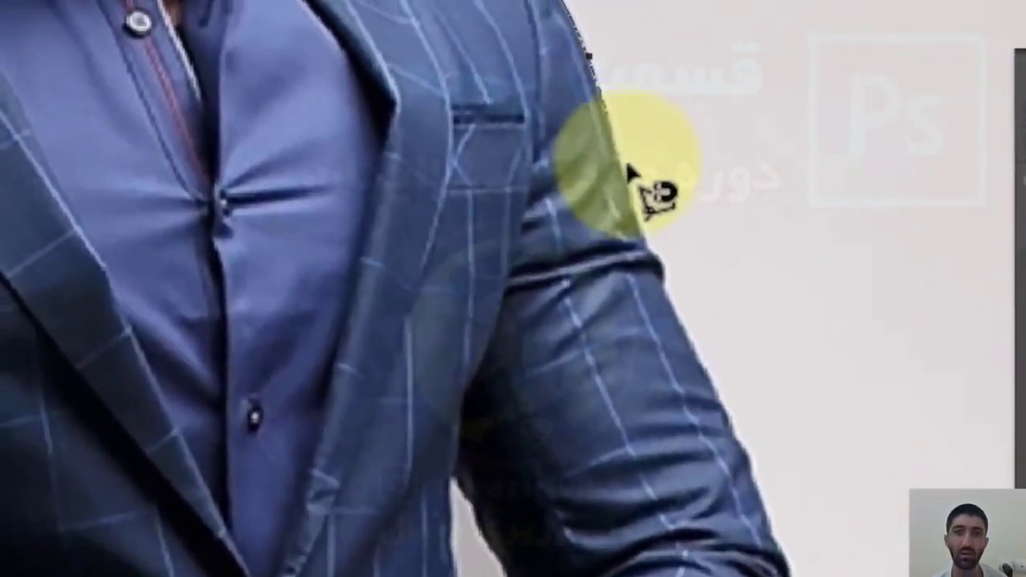
drag(630, 171, 720, 410)
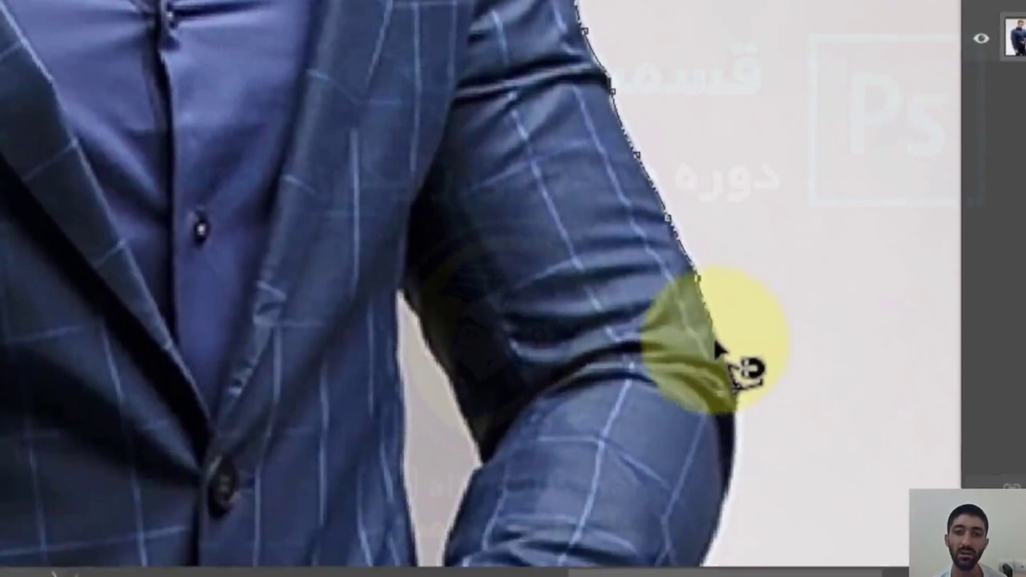
mouse_move(717, 356)
mouse_down()
mouse_move(742, 404)
mouse_move(742, 473)
mouse_move(681, 4)
mouse_move(607, 142)
mouse_move(492, 247)
mouse_move(486, 297)
mouse_move(439, 364)
mouse_move(390, 23)
mouse_move(381, 97)
mouse_move(400, 229)
mouse_move(377, 286)
mouse_move(407, 339)
mouse_move(391, 385)
mouse_up()
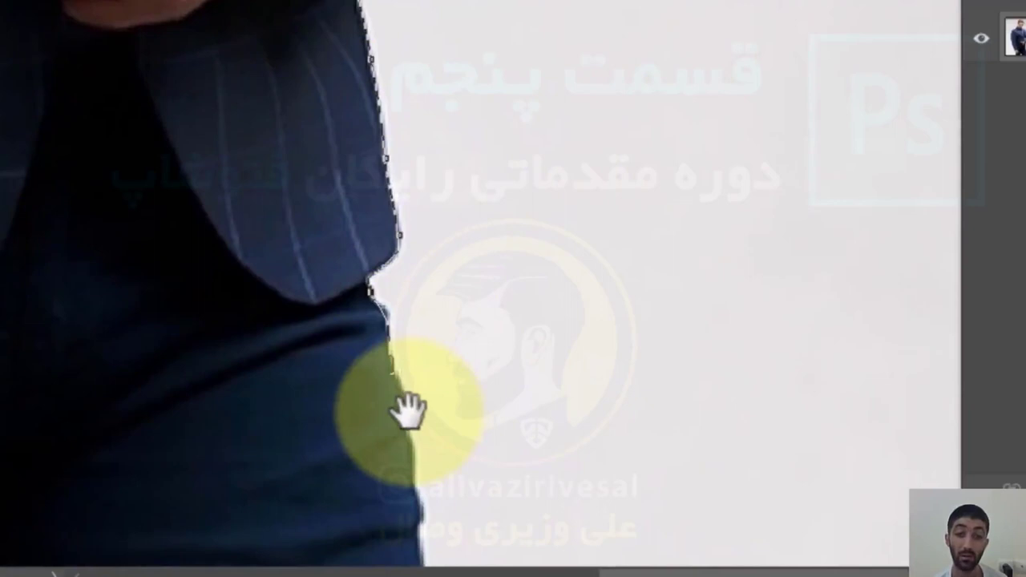
mouse_move(407, 411)
mouse_down()
mouse_move(447, 543)
mouse_move(420, 551)
mouse_move(286, 4)
mouse_up()
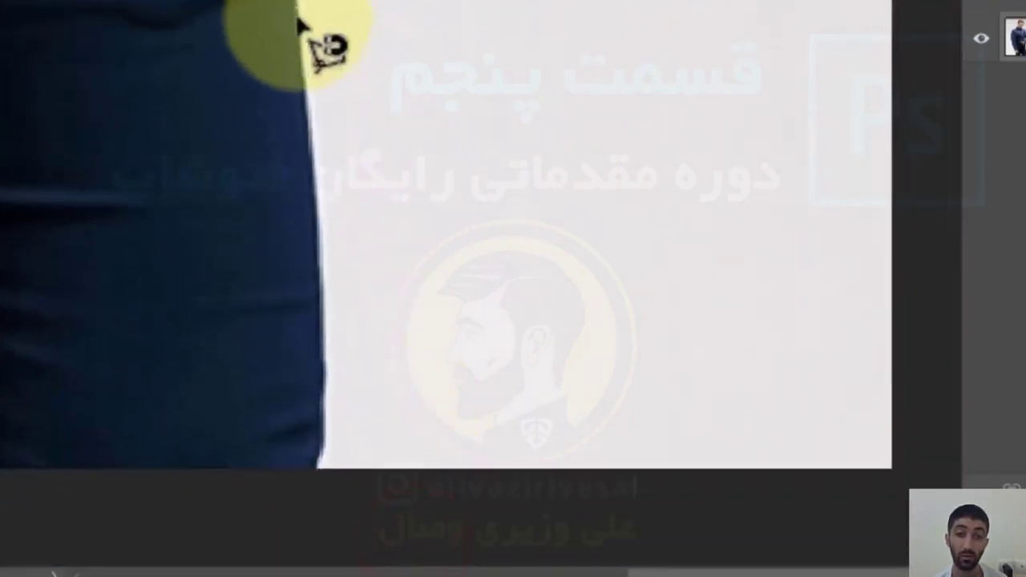
mouse_move(310, 107)
mouse_down()
mouse_move(332, 348)
mouse_move(323, 474)
mouse_move(270, 492)
mouse_move(193, 481)
mouse_up()
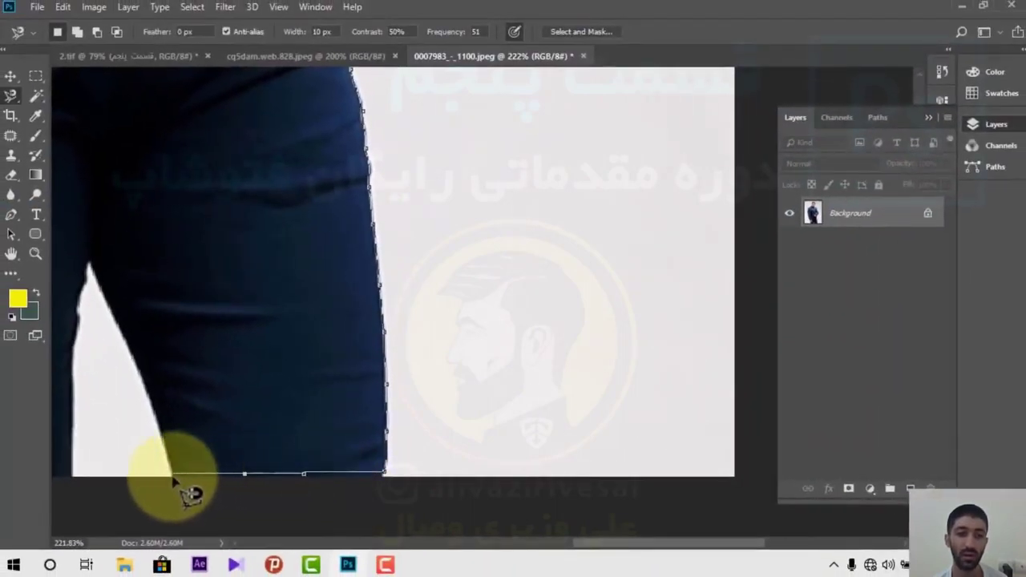
Trace around the leg gap and bottom corners, up the left sleeve, and close the selection.
click(173, 473)
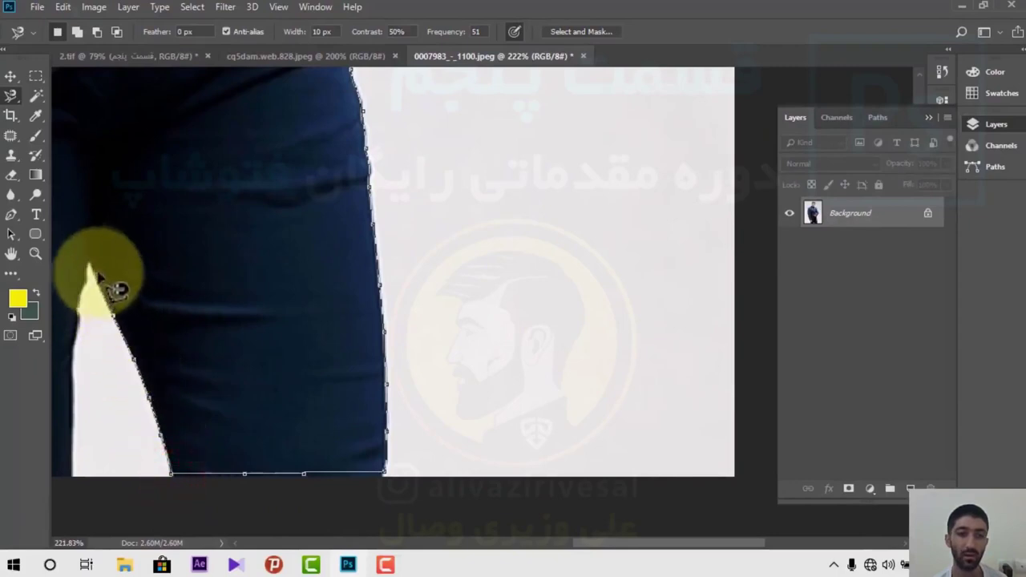
mouse_move(90, 268)
mouse_down()
mouse_move(85, 451)
mouse_move(74, 491)
mouse_move(108, 469)
mouse_move(407, 414)
mouse_move(565, 408)
mouse_up()
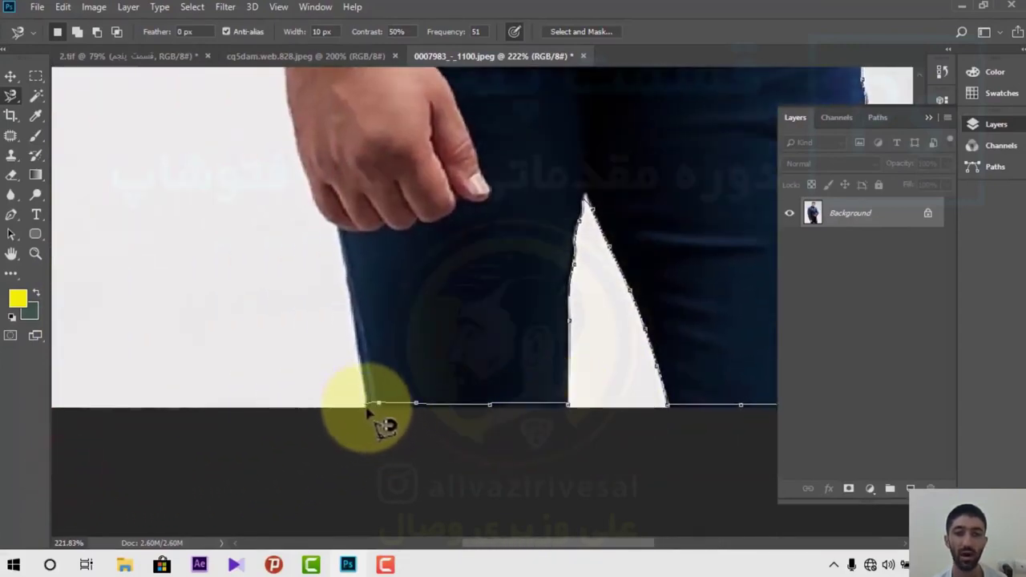
click(364, 403)
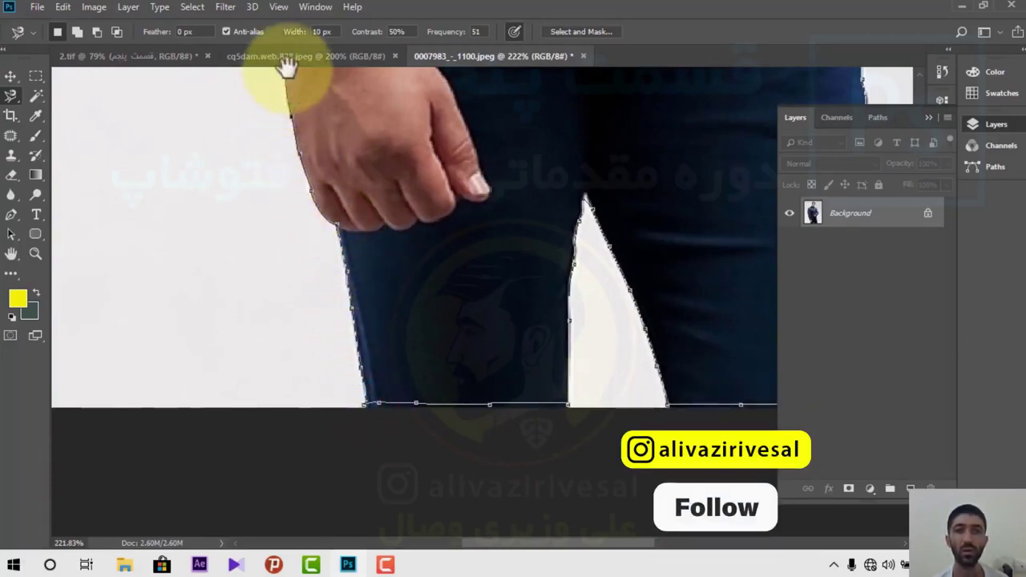
drag(286, 68, 297, 310)
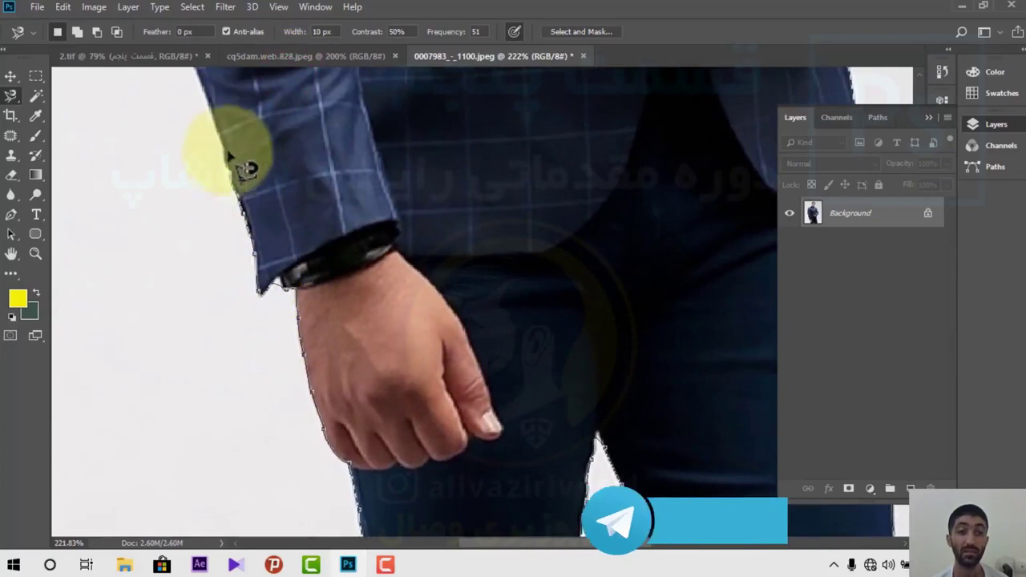
drag(214, 124, 335, 437)
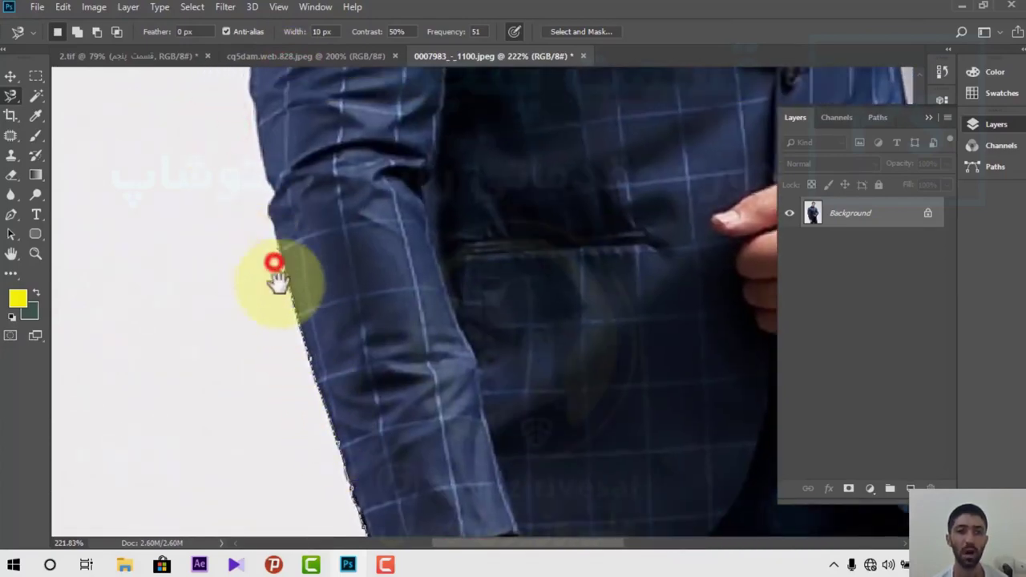
drag(277, 279, 292, 473)
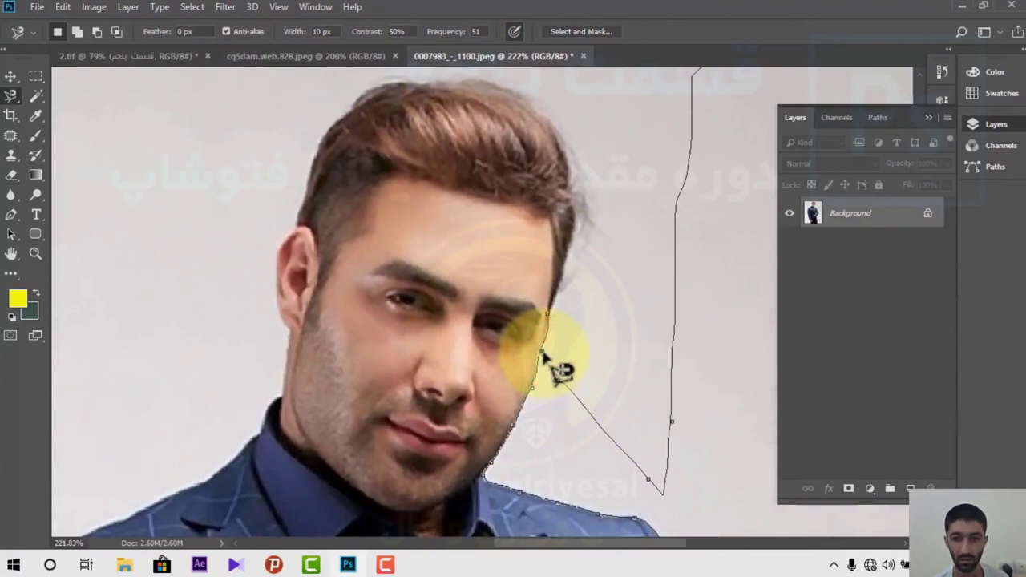
click(662, 491)
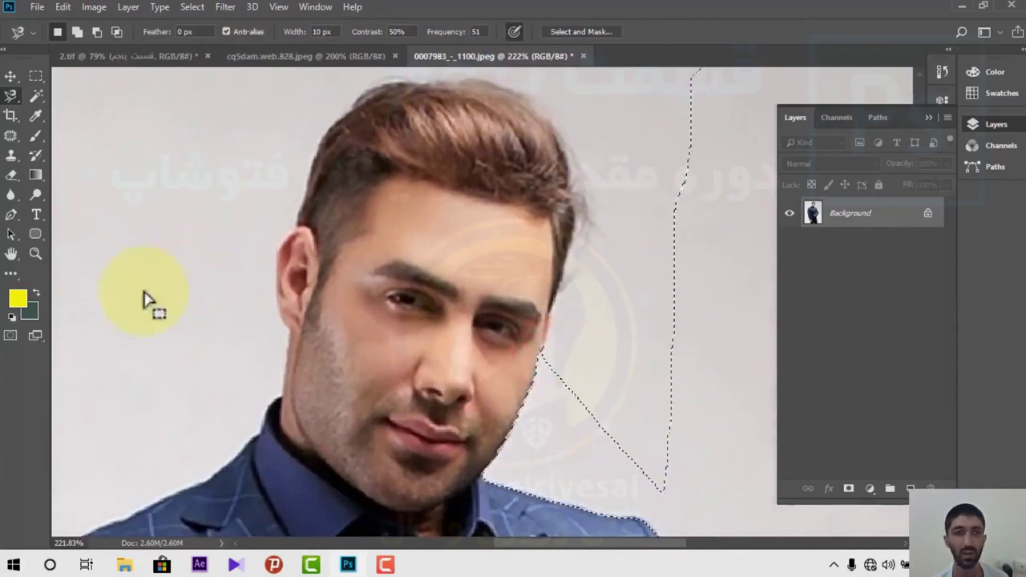
Fit the image on screen and add a layer mask from the selection to hide the background.
click(35, 254)
right_click(257, 221)
click(265, 226)
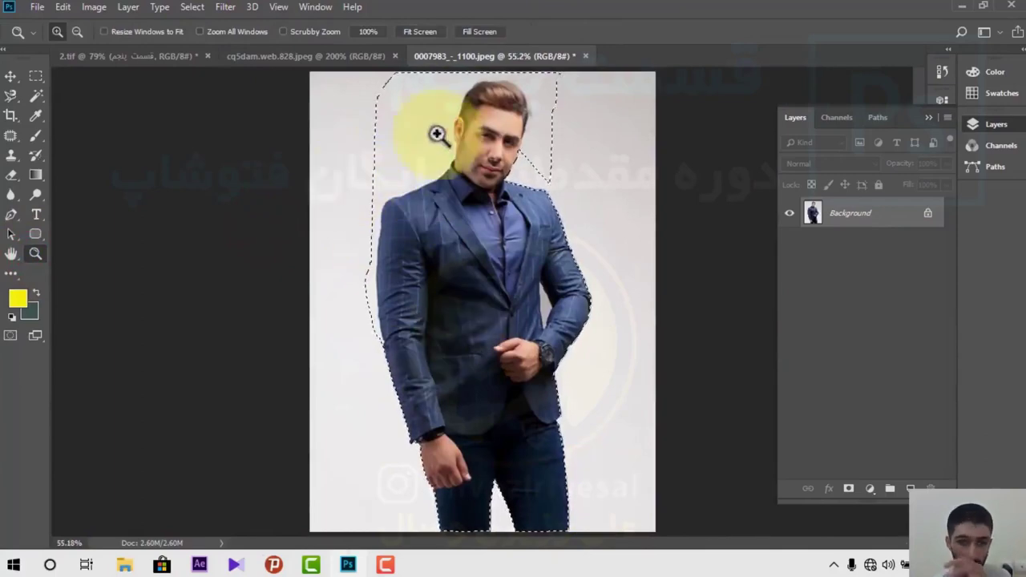
click(849, 488)
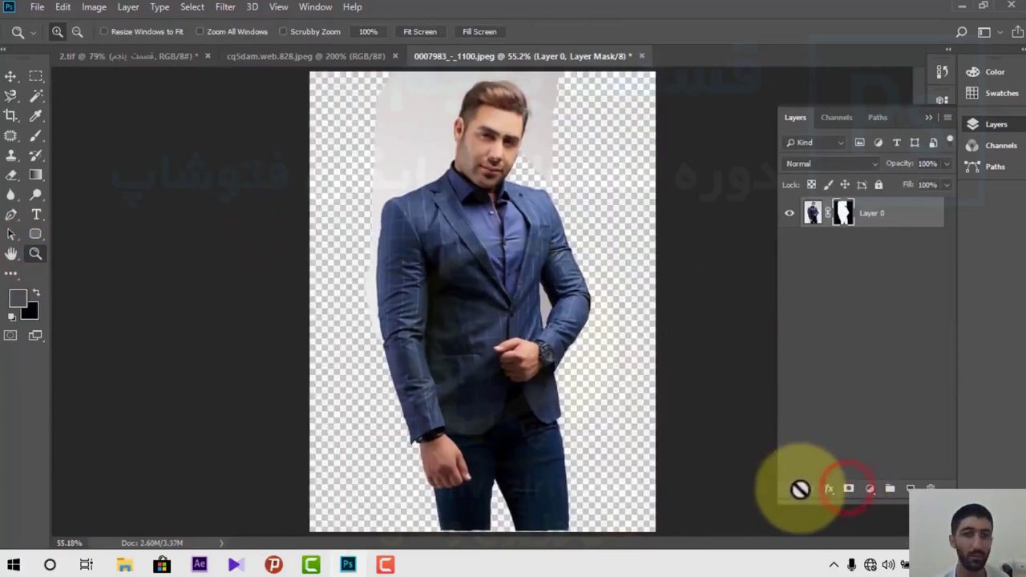
Inspect the mask edges up close at the hand, jacket hem and face, fitting back each time.
click(521, 449)
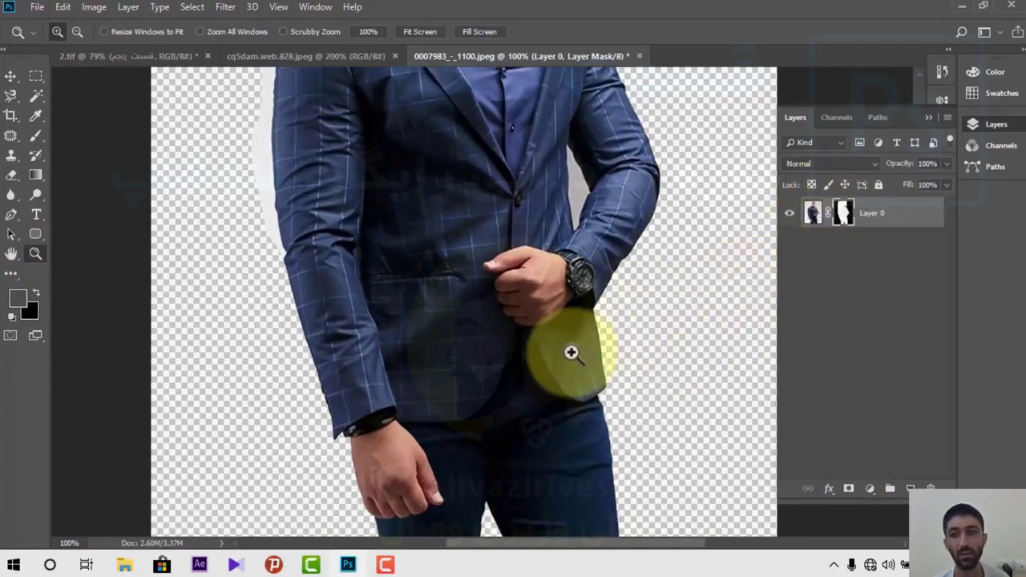
click(571, 353)
right_click(571, 352)
click(596, 362)
click(489, 146)
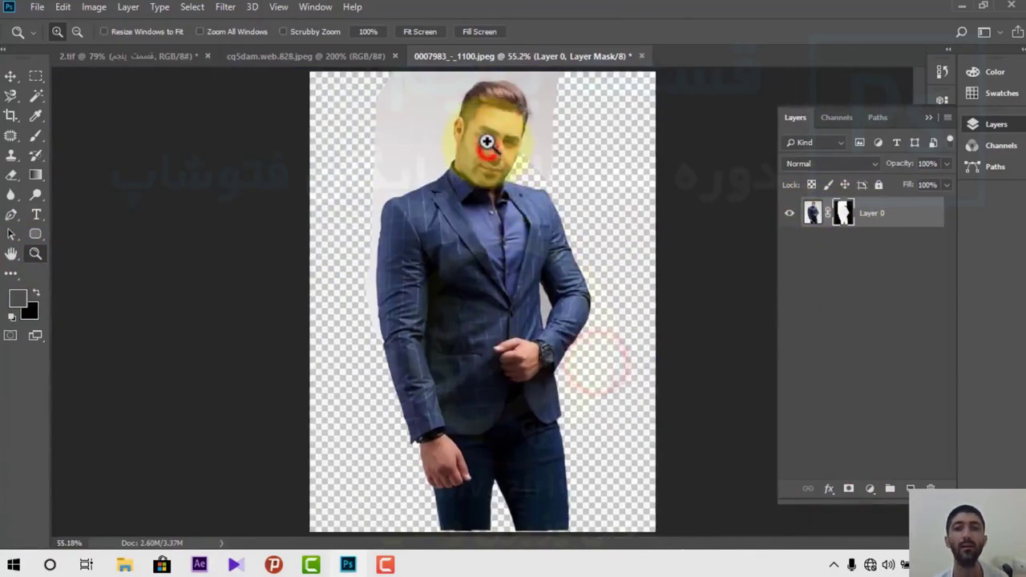
right_click(488, 142)
click(501, 149)
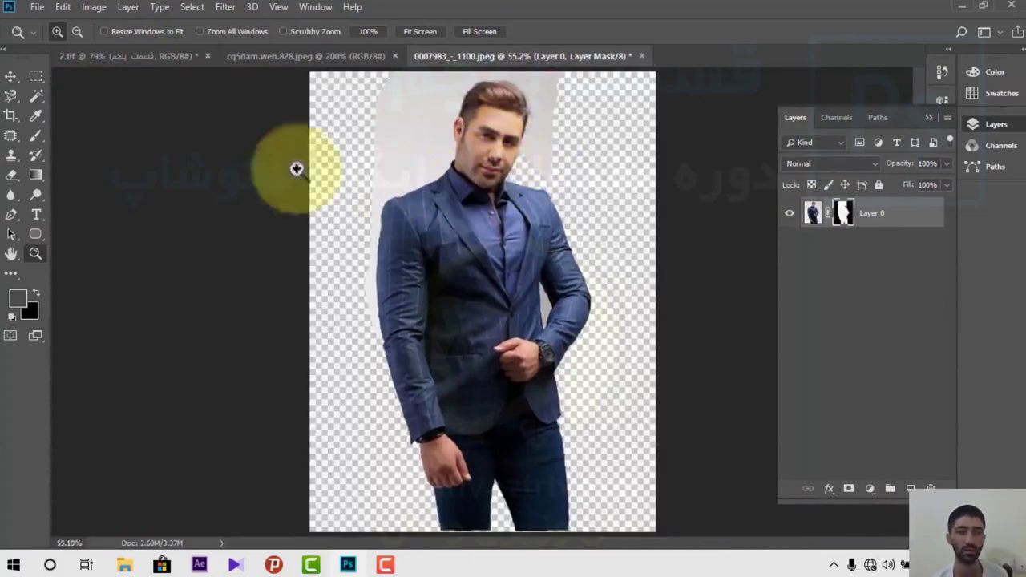
right_click(15, 94)
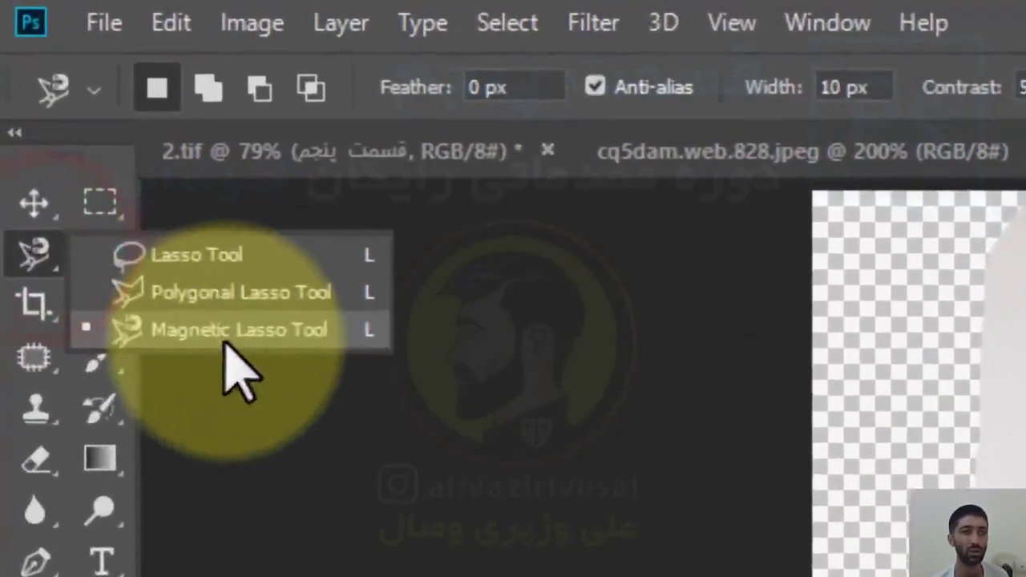
Switch to the Brush tool, then show and collapse the Brush Settings panel.
click(89, 123)
click(101, 365)
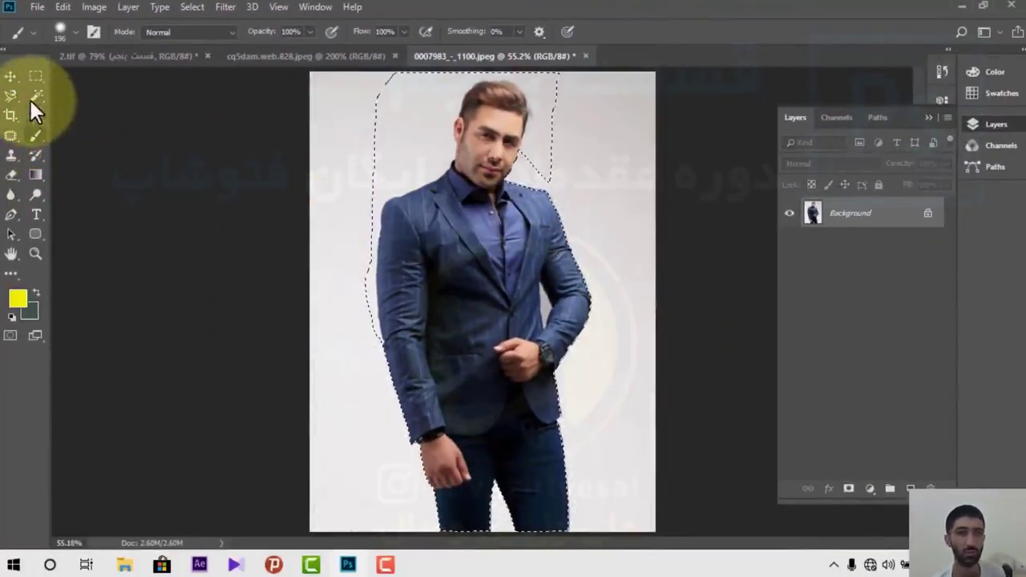
click(35, 95)
click(486, 194)
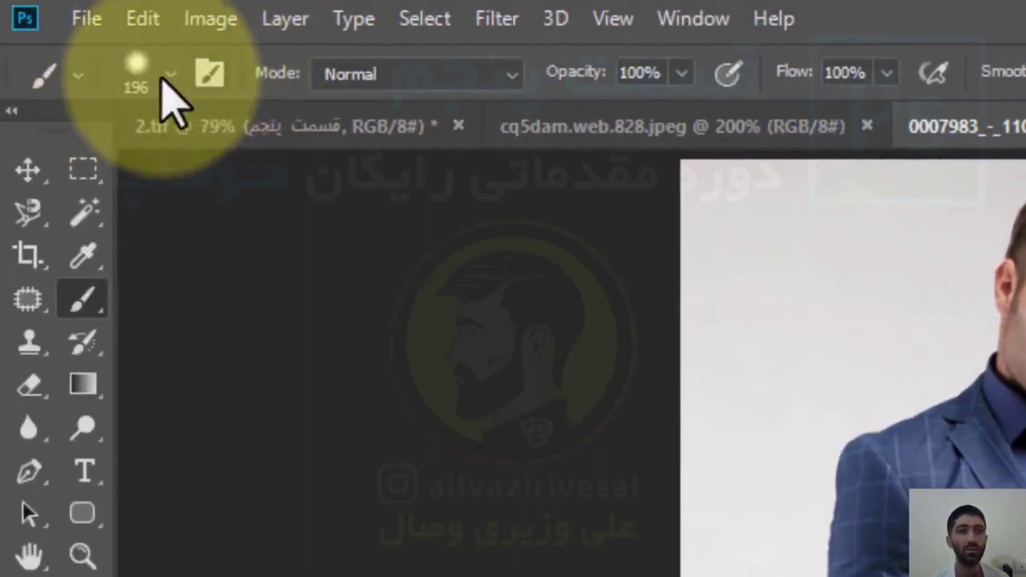
click(214, 75)
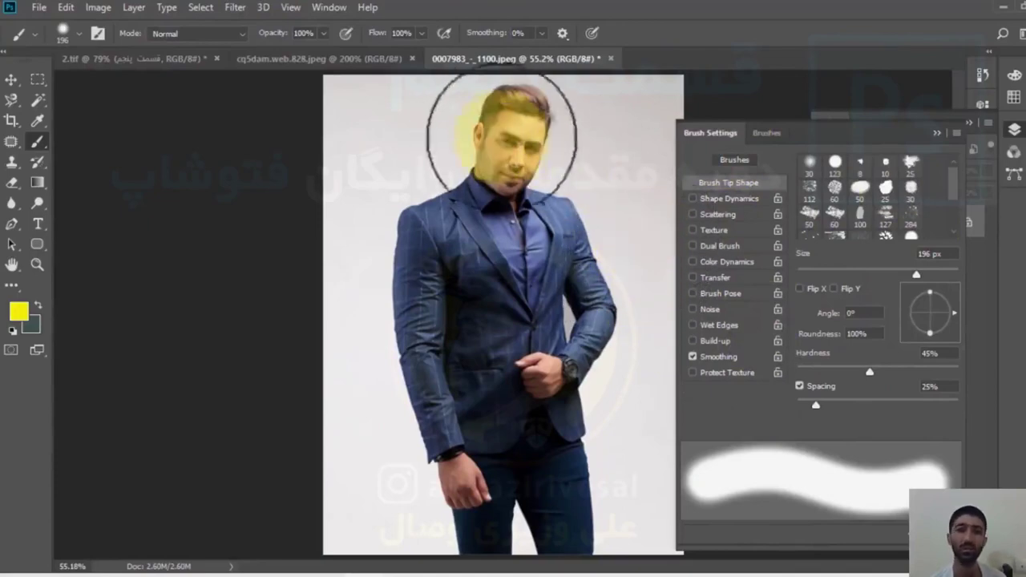
click(937, 132)
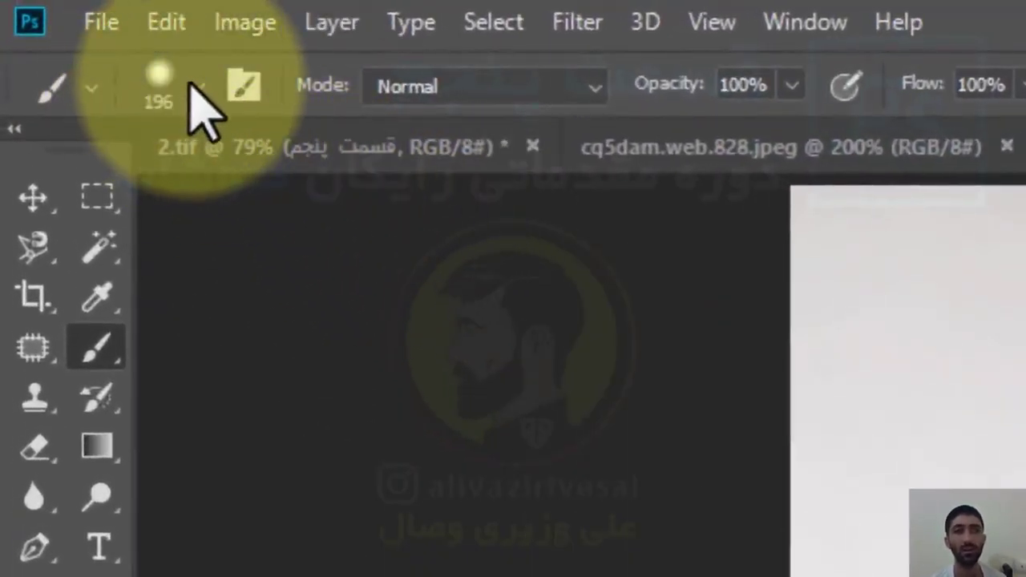
Set the brush size to 175 px using the preset picker slider and bracket keys.
click(191, 85)
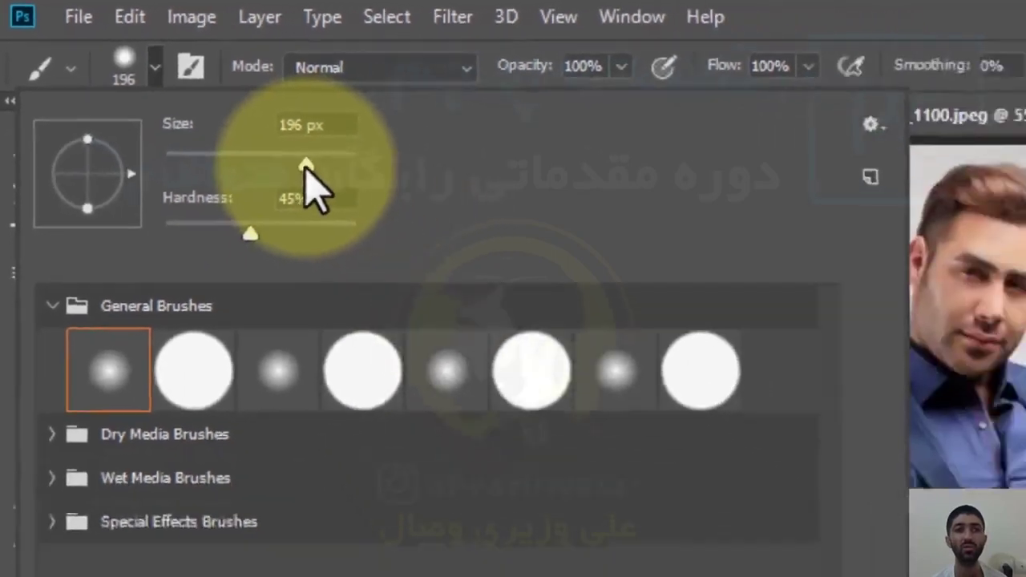
drag(307, 168, 244, 164)
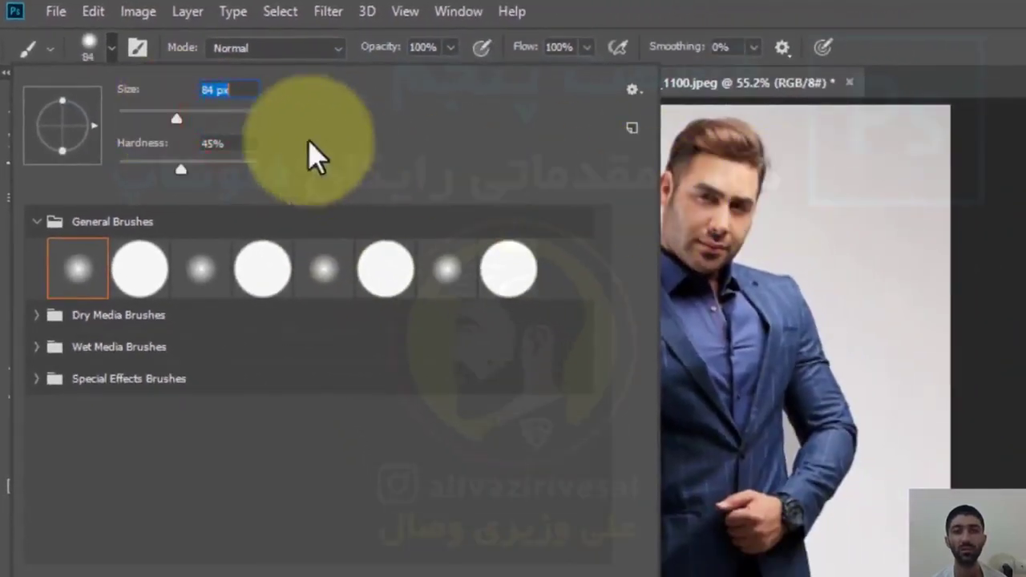
click(218, 118)
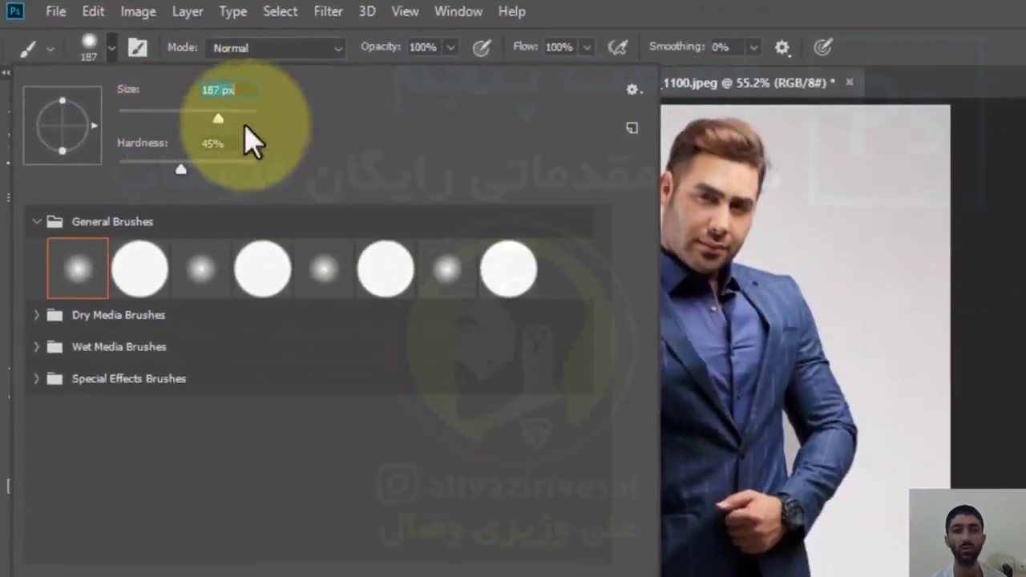
click(192, 118)
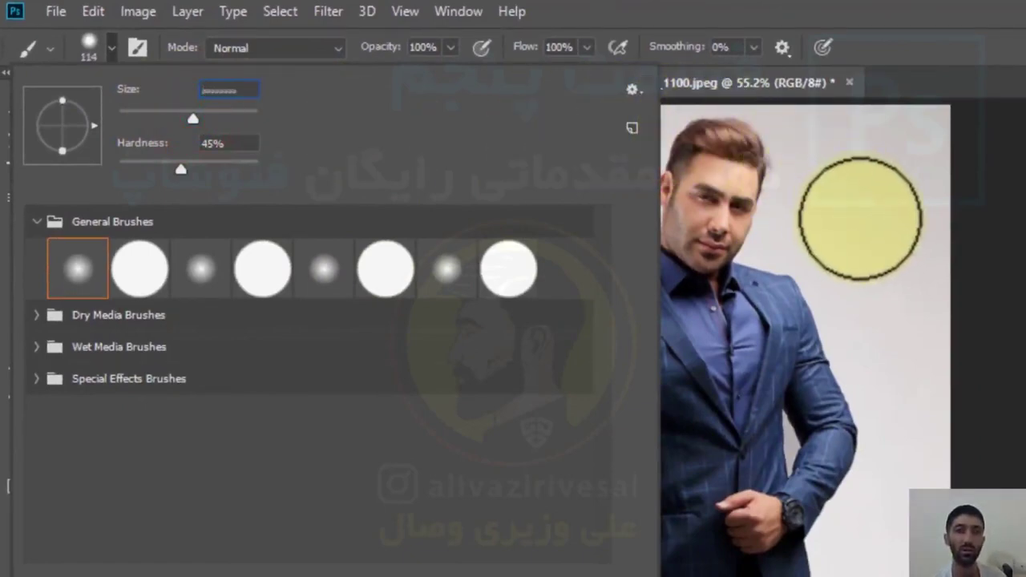
click(860, 221)
click(732, 330)
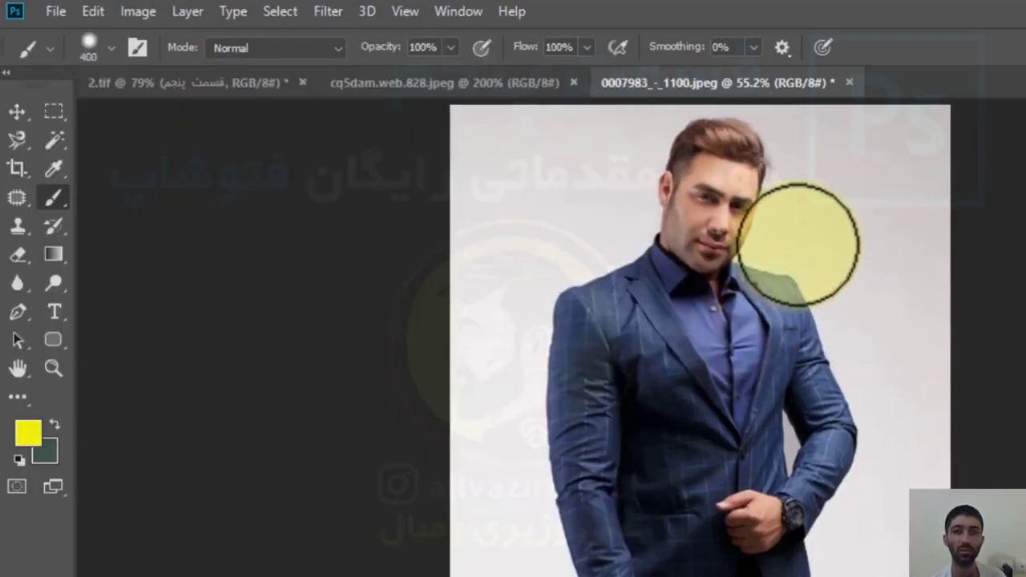
key(bracketright)
key(bracketright)
key(bracketright)
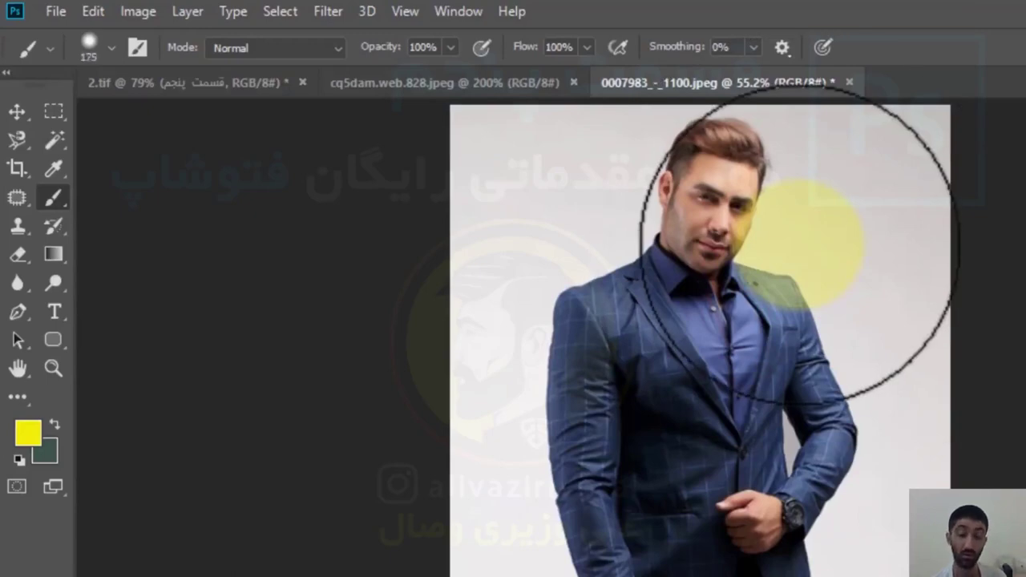
key(bracketleft)
key(bracketleft)
key(bracketleft)
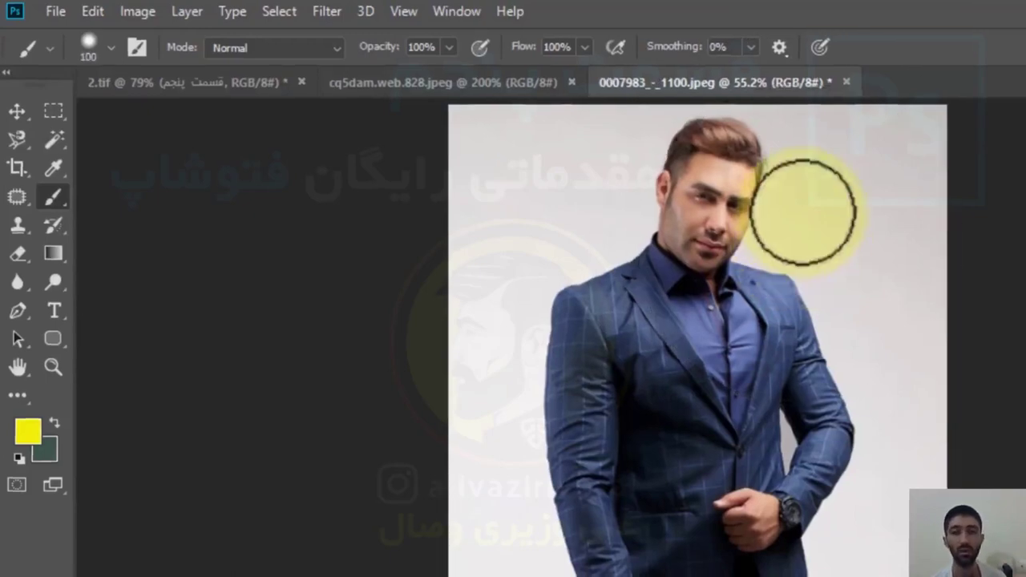
key(bracketright)
key(bracketright)
key(bracketright)
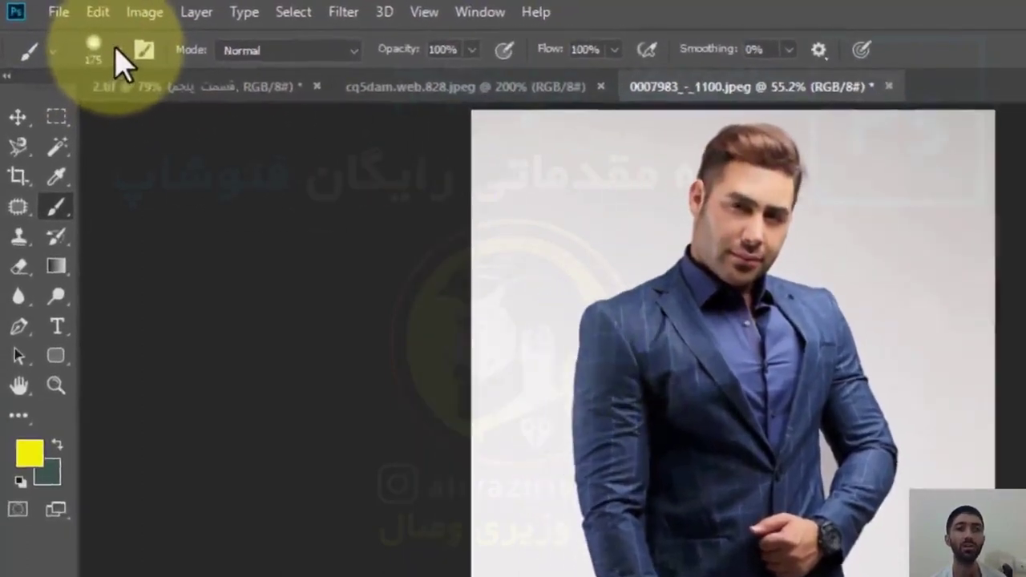
Choose the Soft Round preset, raise its hardness, and paint test yellow strokes on the jacket.
click(80, 40)
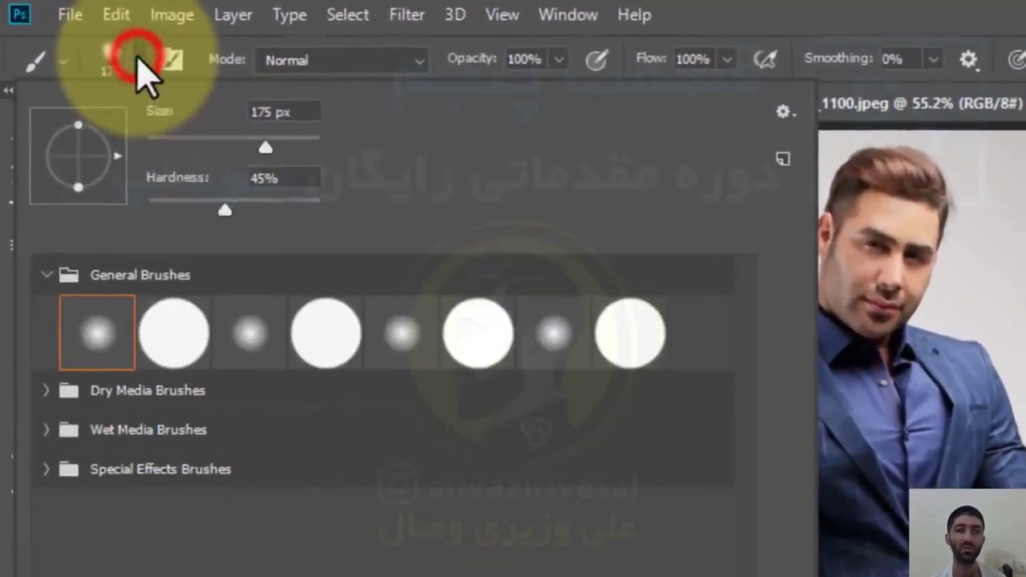
click(80, 336)
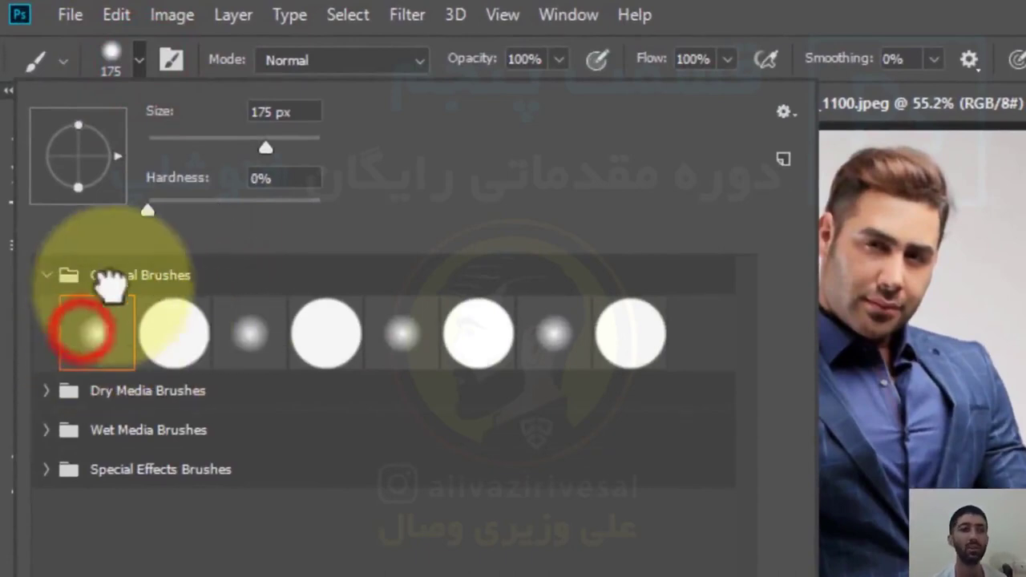
click(145, 210)
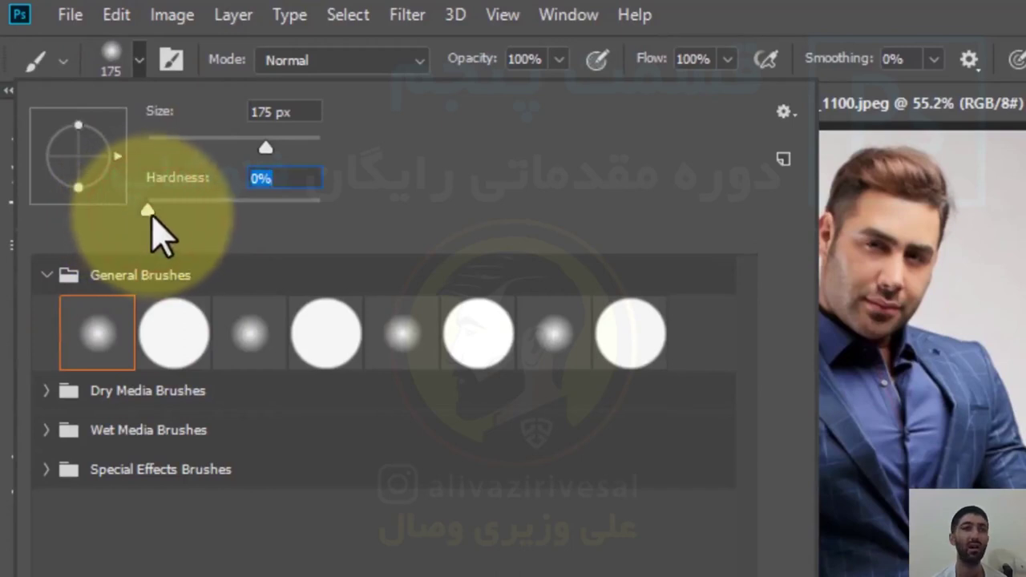
drag(146, 210, 296, 211)
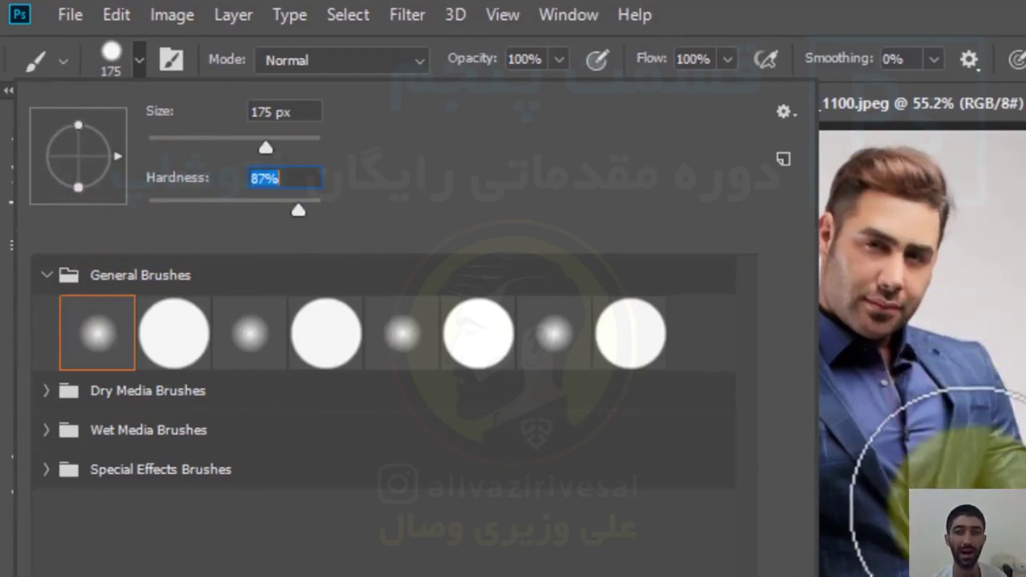
key(Return)
mouse_move(962, 481)
mouse_down()
mouse_move(962, 470)
mouse_move(802, 435)
mouse_move(894, 473)
mouse_move(768, 431)
mouse_up()
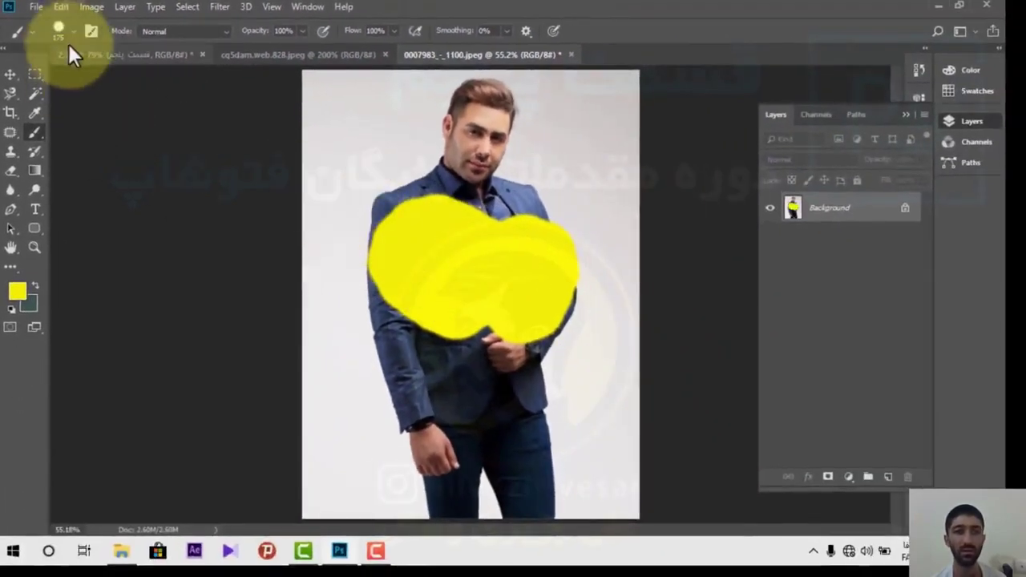
Set hardness to 100%, undo the test strokes, and dab one hard yellow dot on the chest.
click(72, 37)
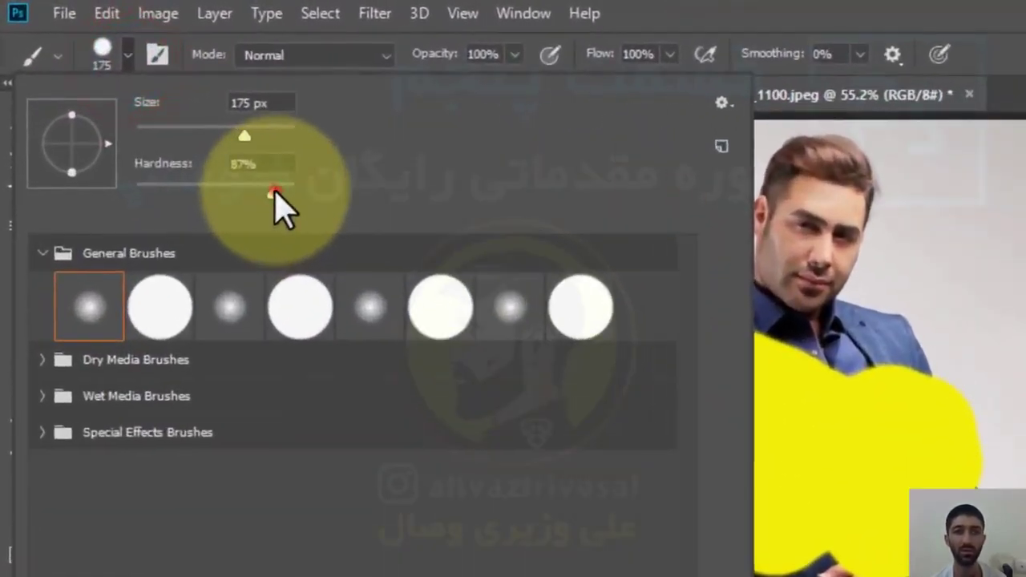
drag(272, 197, 298, 193)
key(Return)
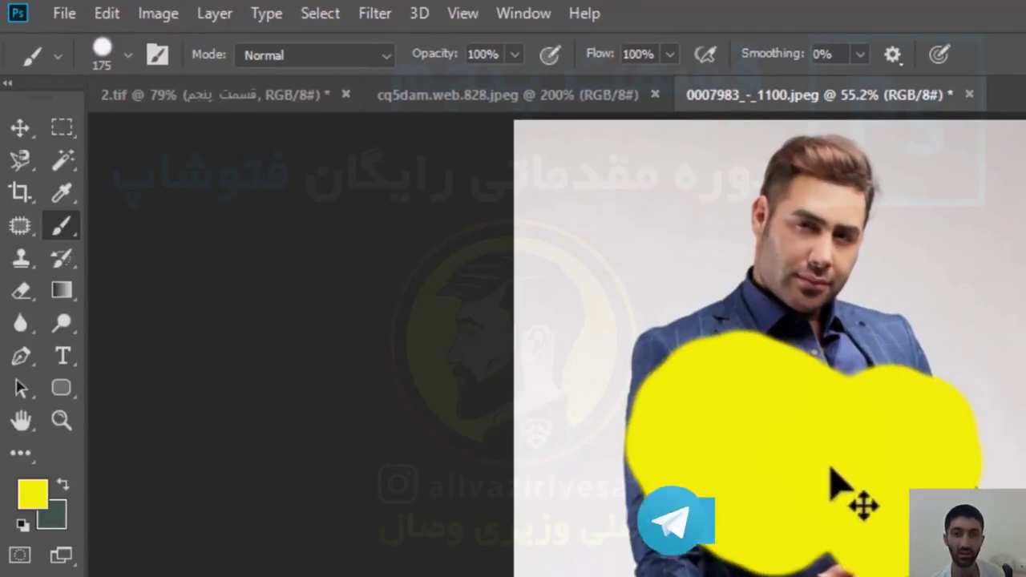
key(ctrl+z)
click(815, 405)
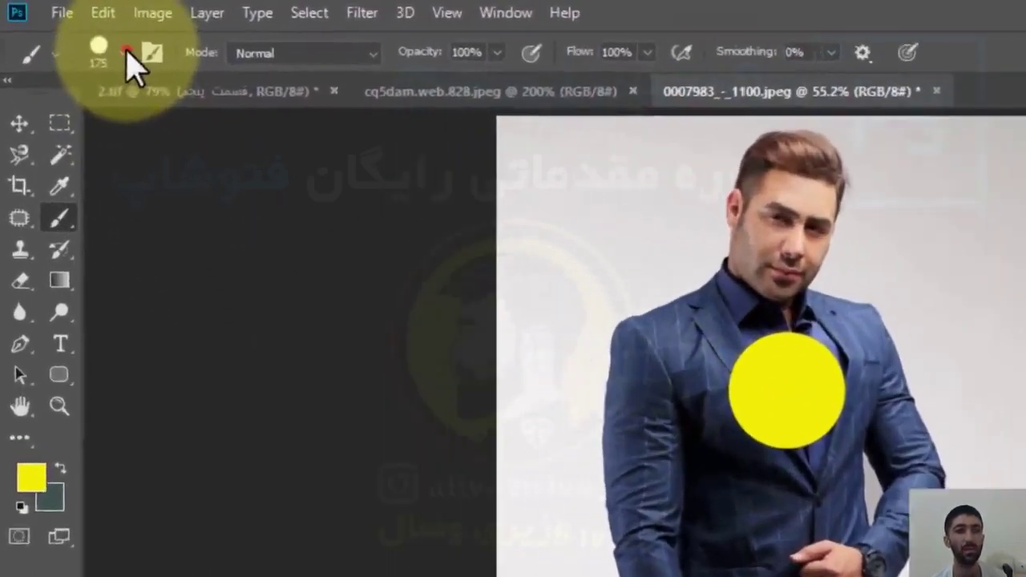
Drop brush hardness to 0% and dab a soft yellow glow on the jacket below the dot.
click(94, 40)
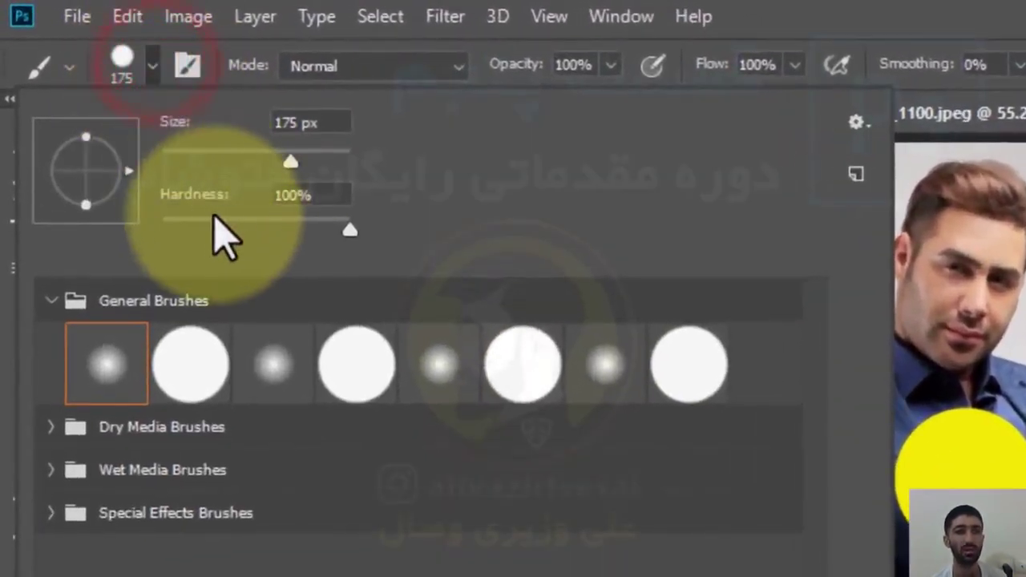
drag(225, 237, 162, 231)
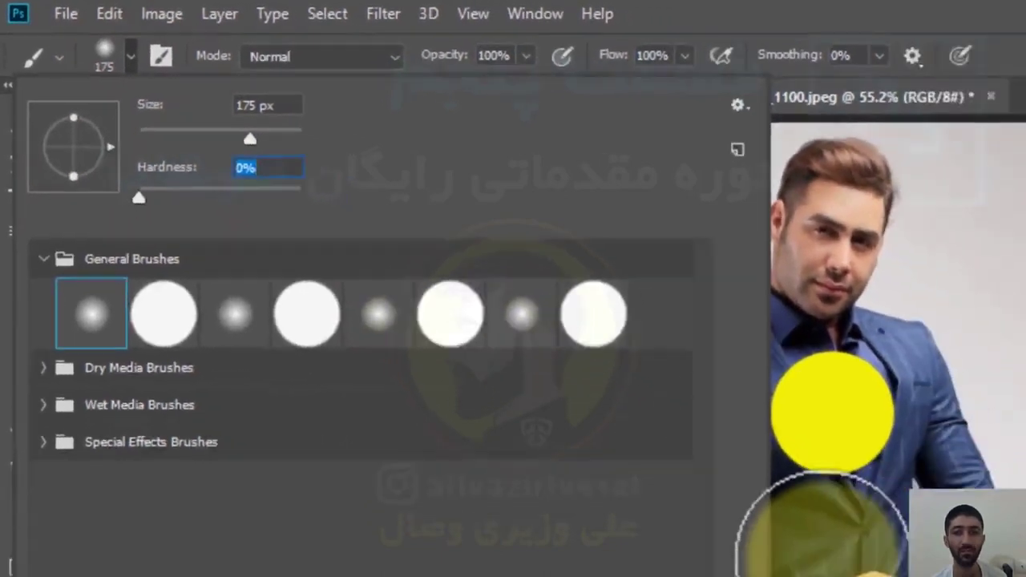
click(600, 399)
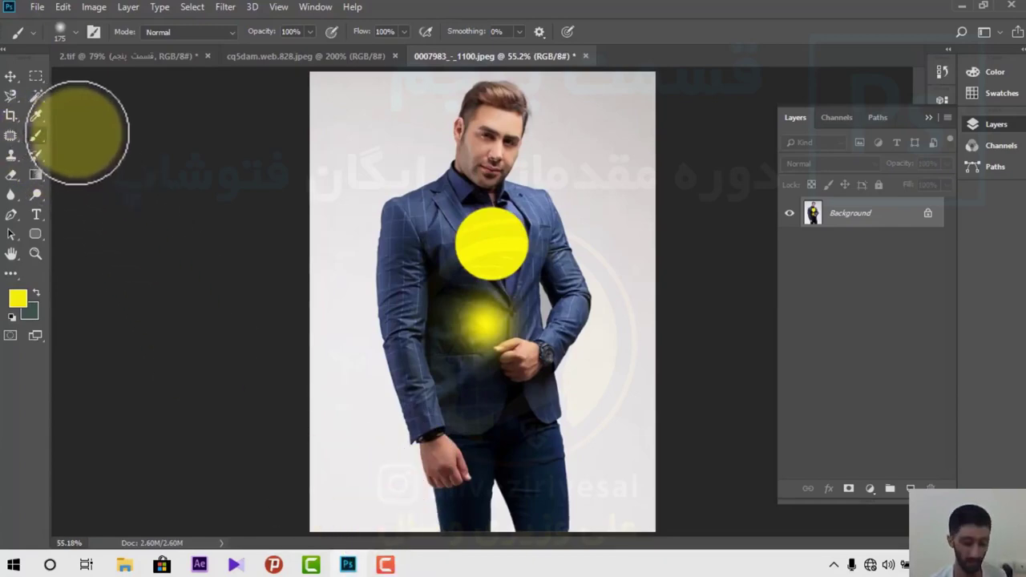
Undo both the soft glow and the hard yellow dot, and select the Clone Stamp tool.
key(ctrl+z)
key(ctrl+shift+z)
key(ctrl+z)
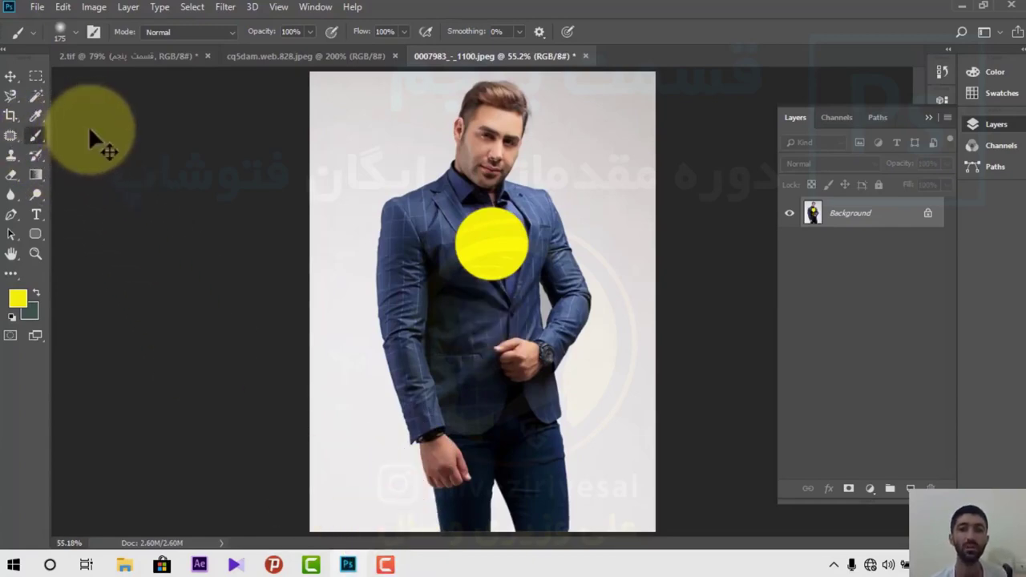
key(ctrl+z)
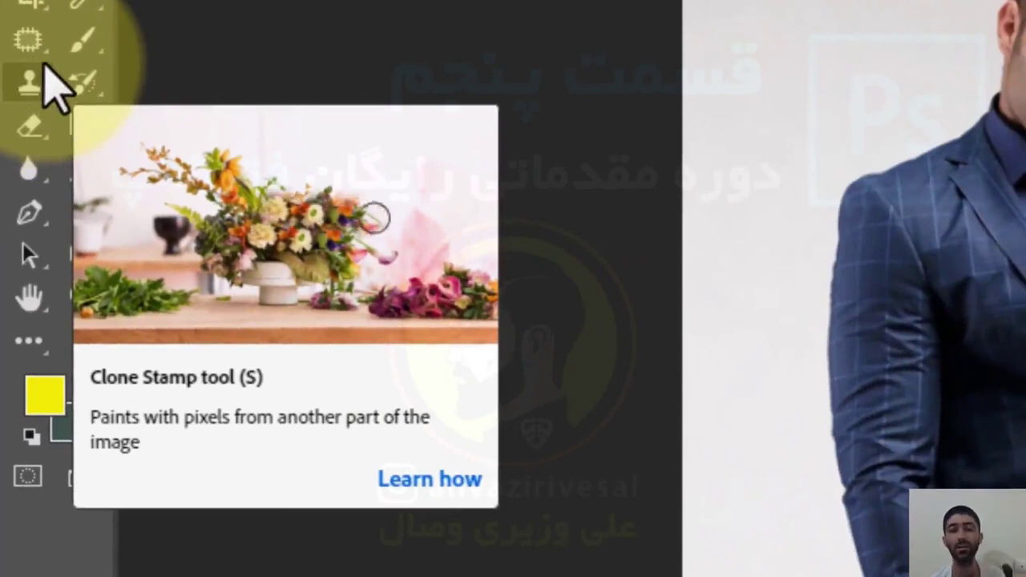
click(45, 80)
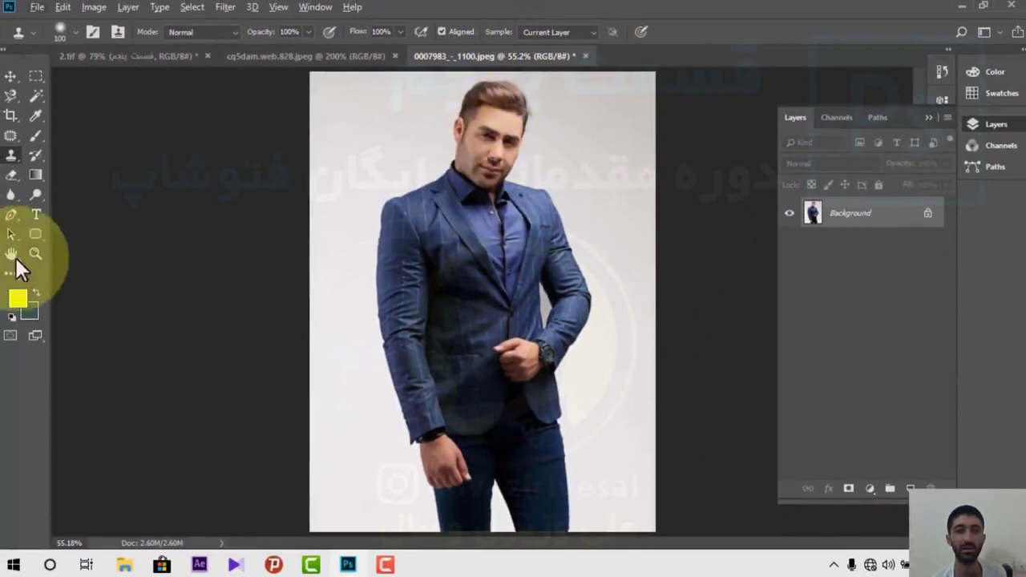
Zoom to 300% on the man's face, pan it into view, and reselect Clone Stamp.
click(35, 254)
click(518, 110)
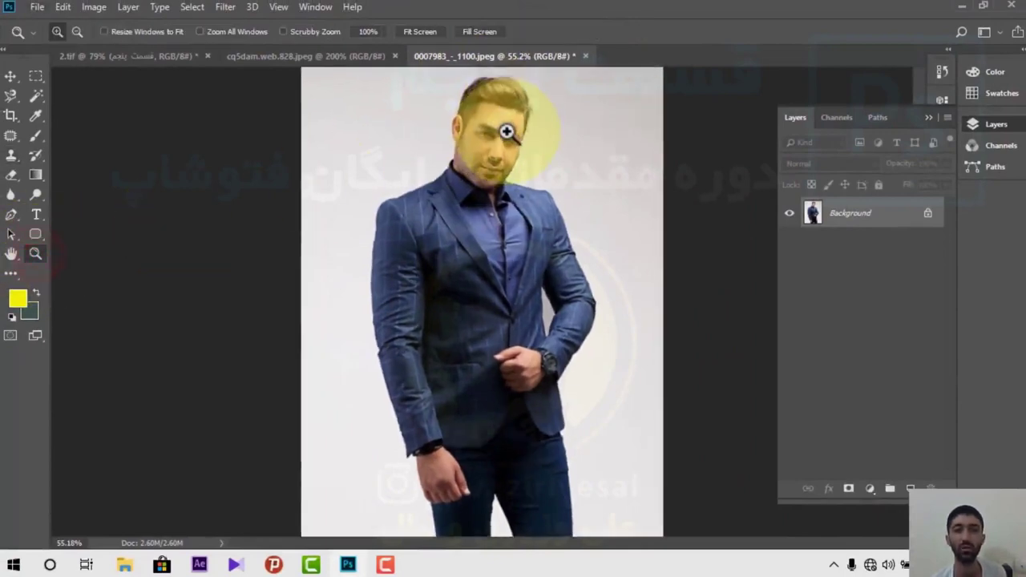
click(504, 133)
click(505, 137)
mouse_move(504, 137)
mouse_down()
mouse_move(425, 186)
mouse_move(485, 286)
mouse_move(367, 233)
mouse_move(400, 249)
mouse_up()
click(10, 255)
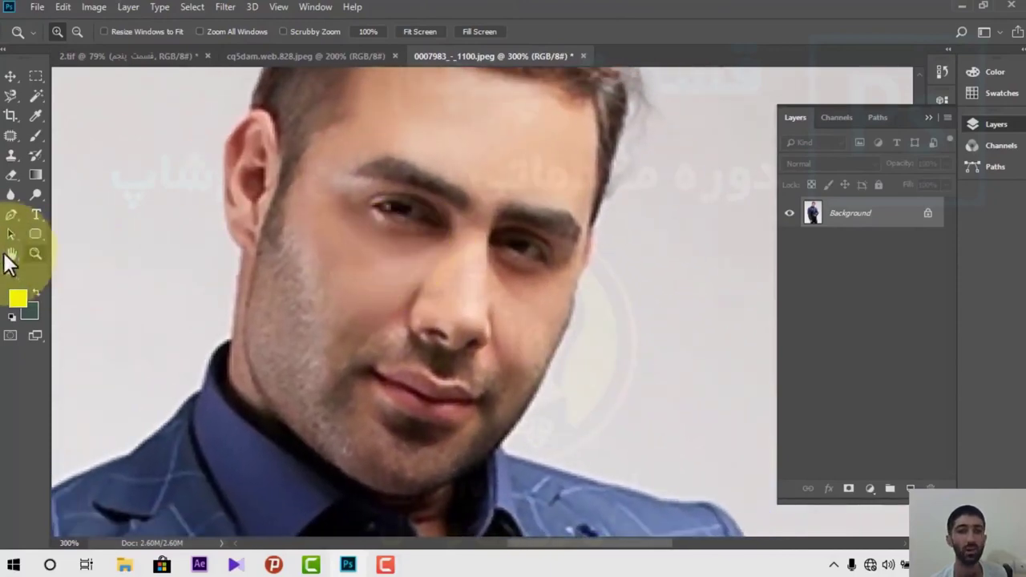
click(11, 156)
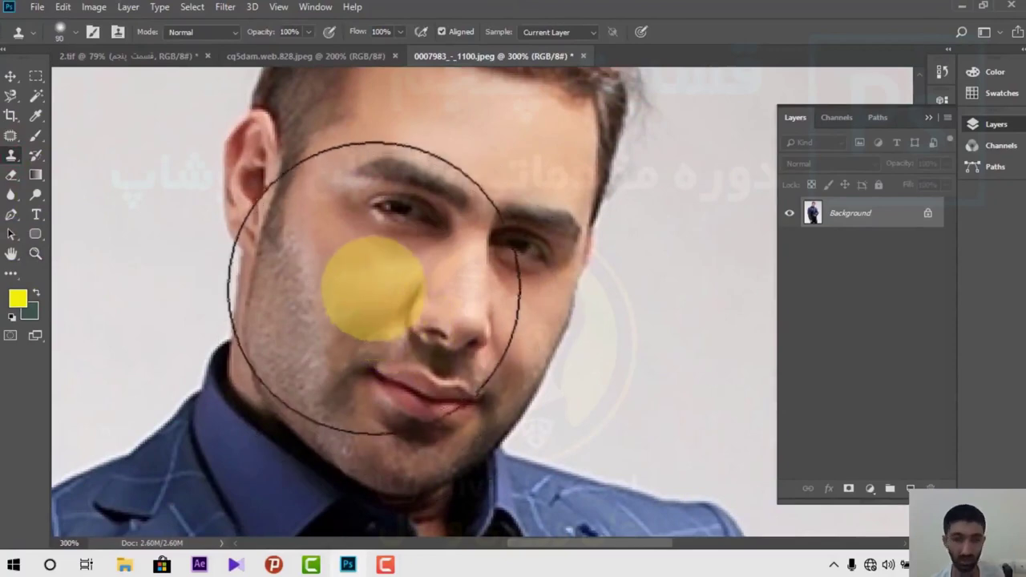
Shrink the Clone Stamp to 35 px, sample forehead skin, and clone it over the brow.
key(bracketleft)
key(bracketleft)
key(bracketleft)
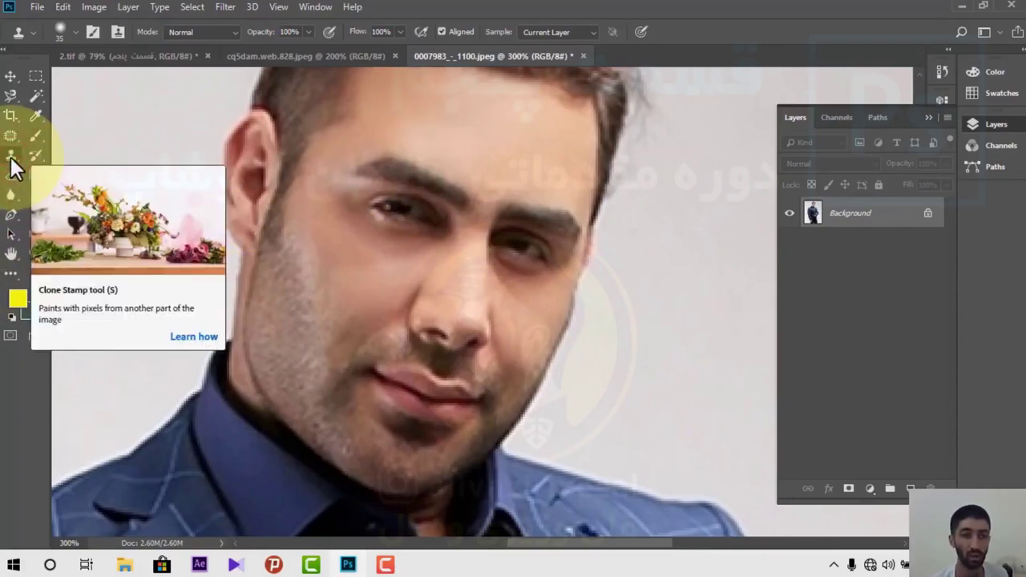
key(s)
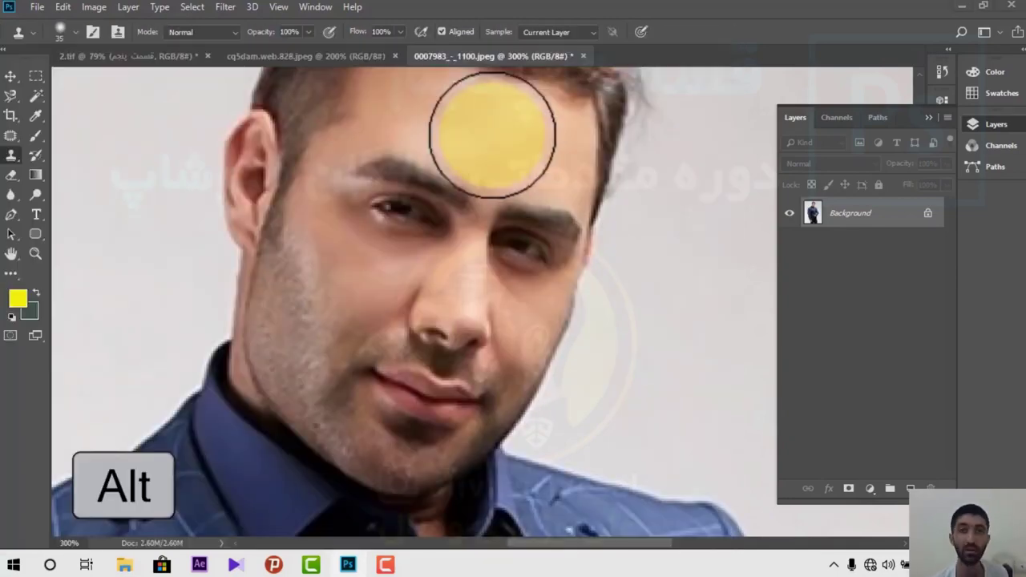
alt+click(465, 141)
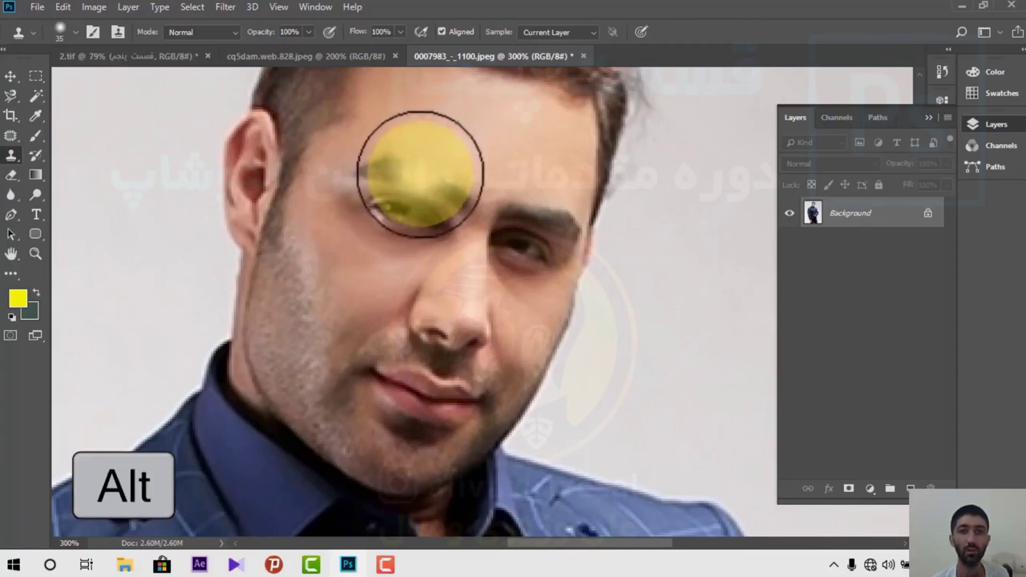
click(413, 197)
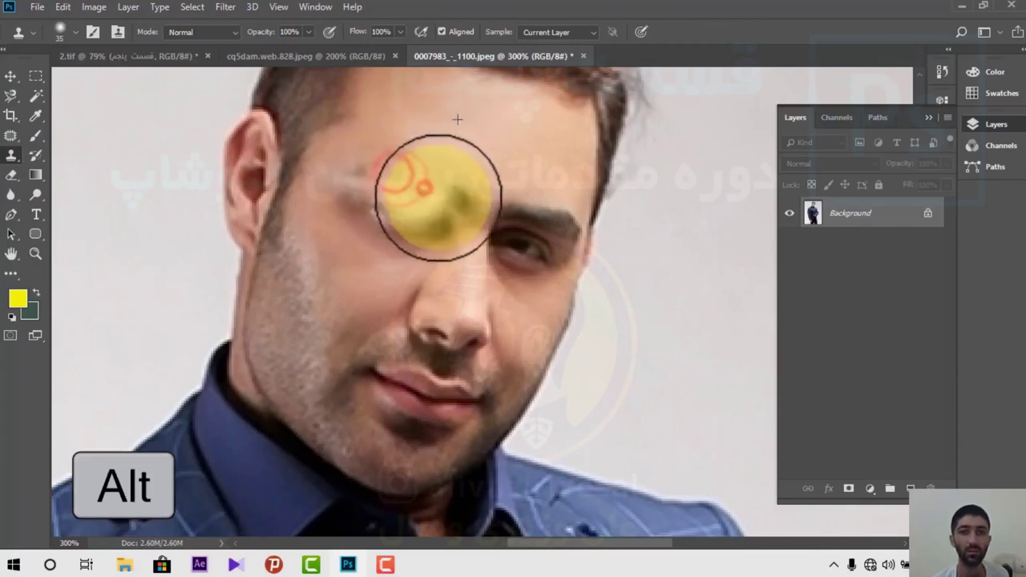
click(419, 195)
click(401, 211)
click(393, 229)
click(373, 197)
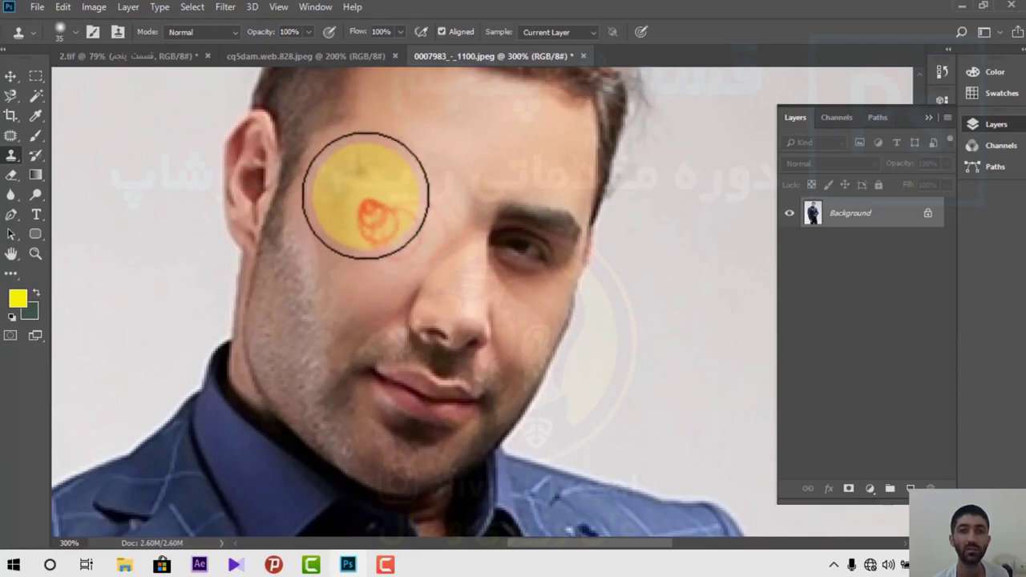
click(441, 199)
click(473, 195)
click(446, 220)
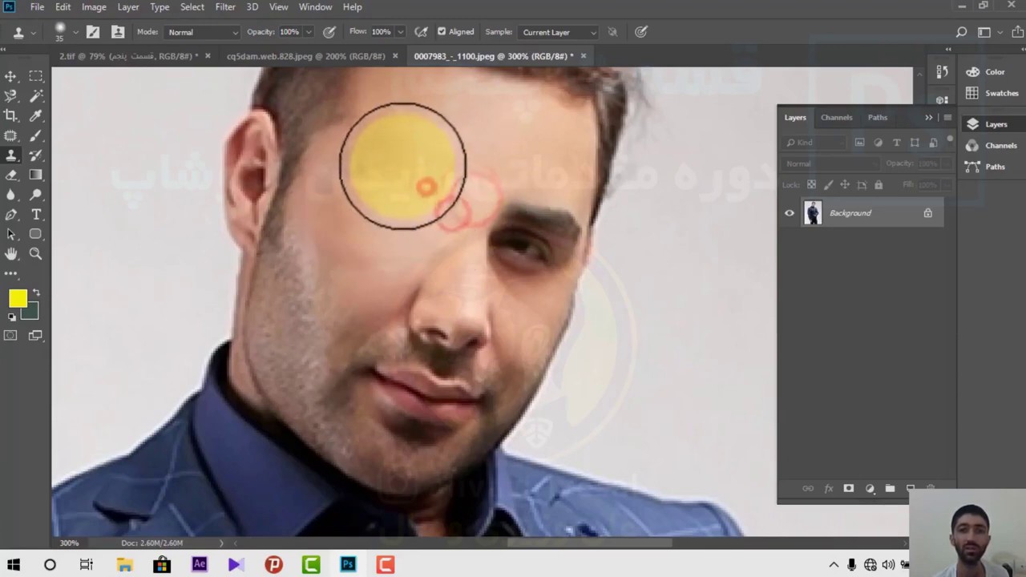
click(394, 165)
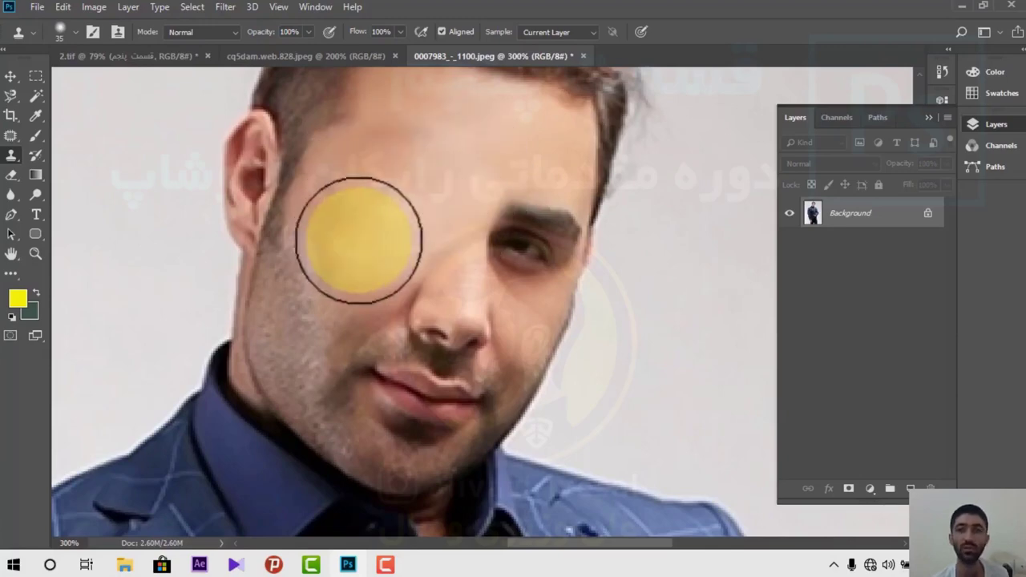
Resample brow skin and clone it over the forehead, beside the eye and onto the cheek.
alt+click(512, 152)
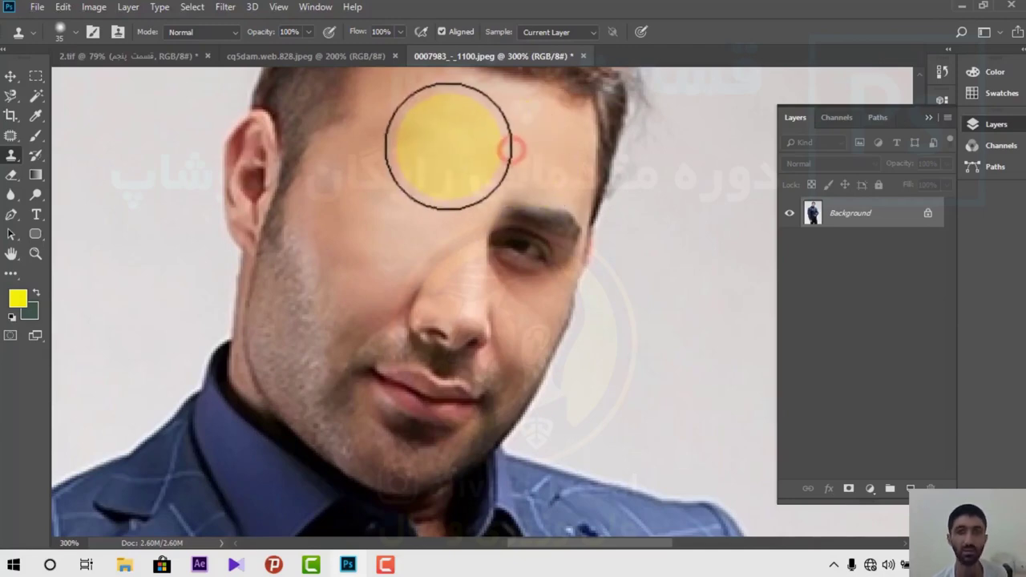
click(423, 138)
click(373, 167)
click(427, 197)
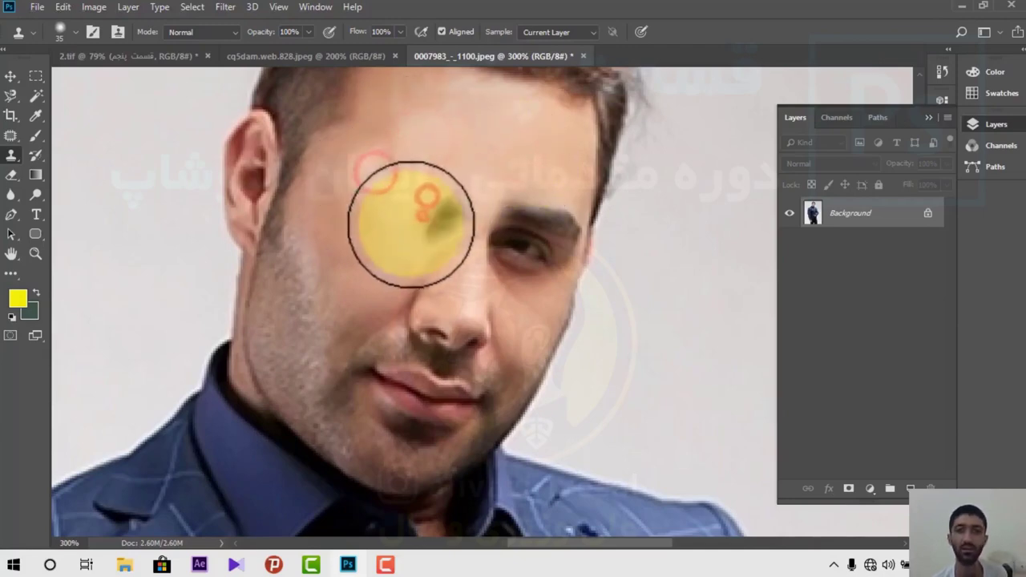
alt+click(467, 163)
click(426, 210)
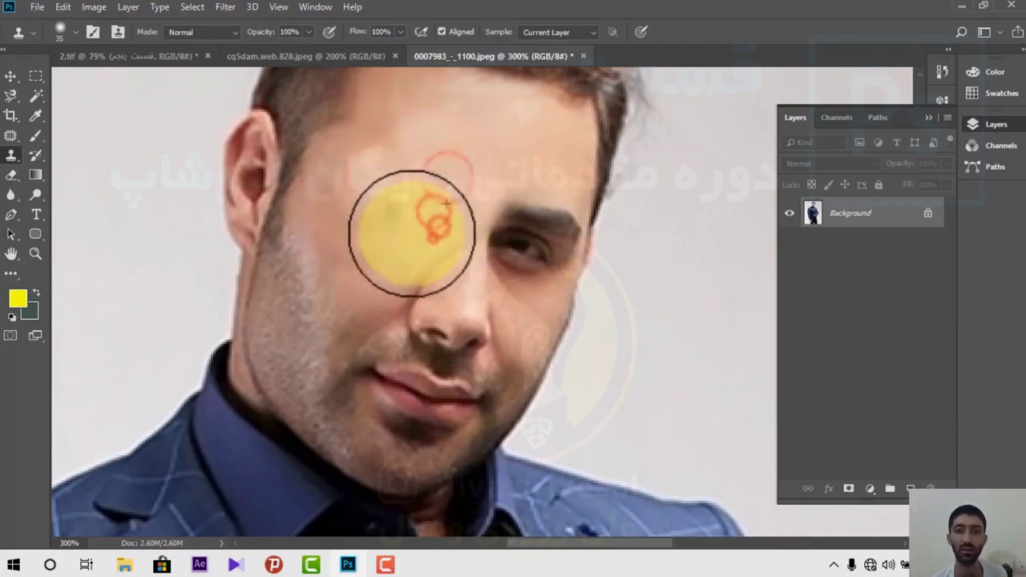
click(401, 223)
click(381, 210)
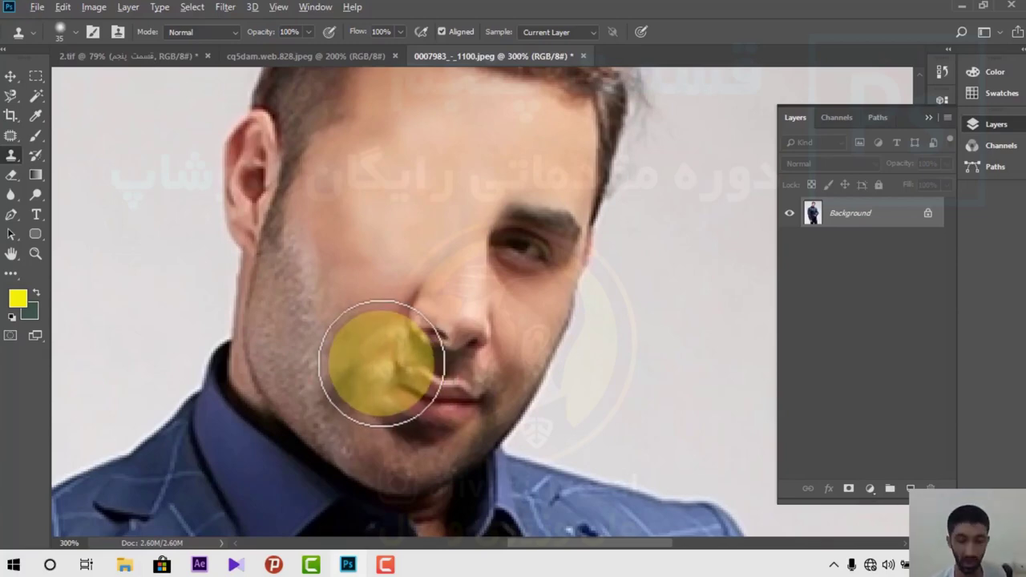
Undo the messy clone strokes on the forehead, eyes and cheek.
key(ctrl+z)
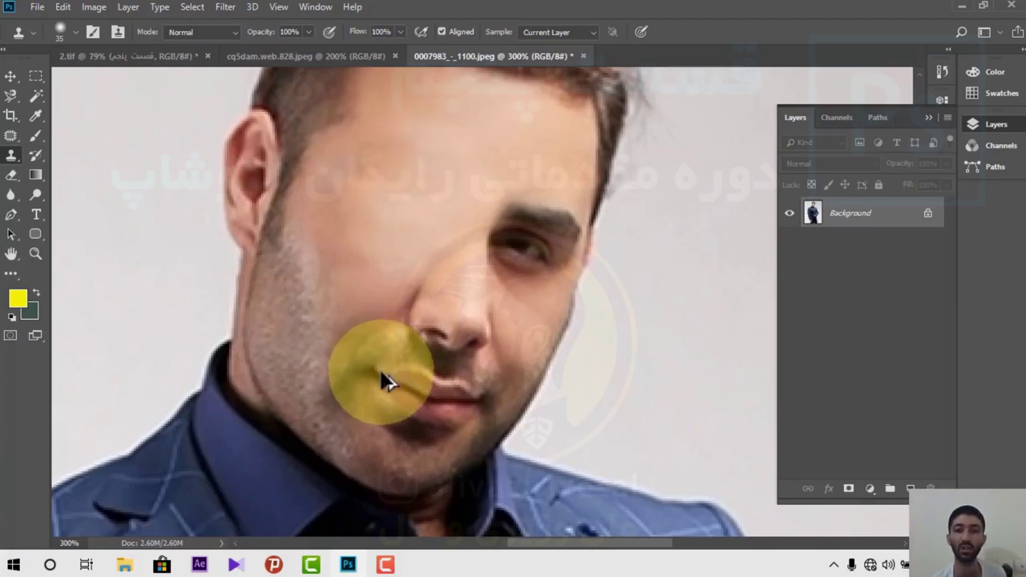
key(ctrl+z)
key(ctrl+z)
key(ctrl+z)
key(ctrl+z)
key(ctrl+z)
key(ctrl+z)
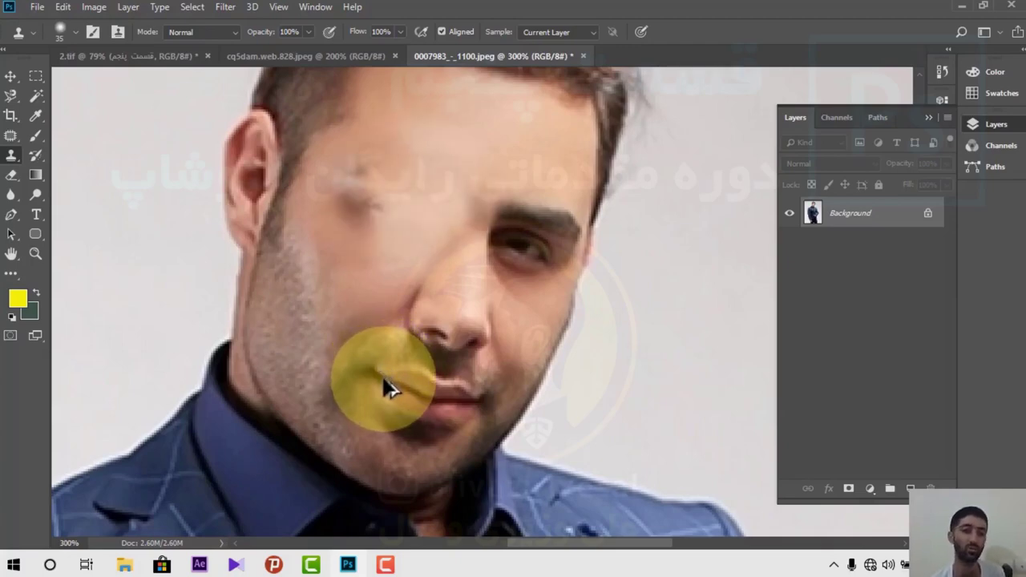
key(ctrl+z)
key(ctrl+z)
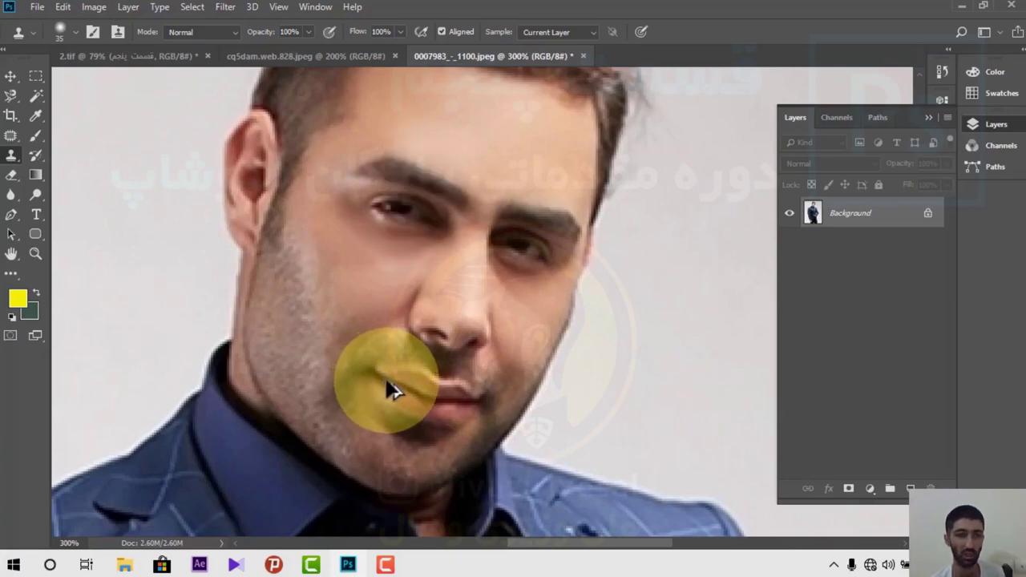
key(ctrl+z)
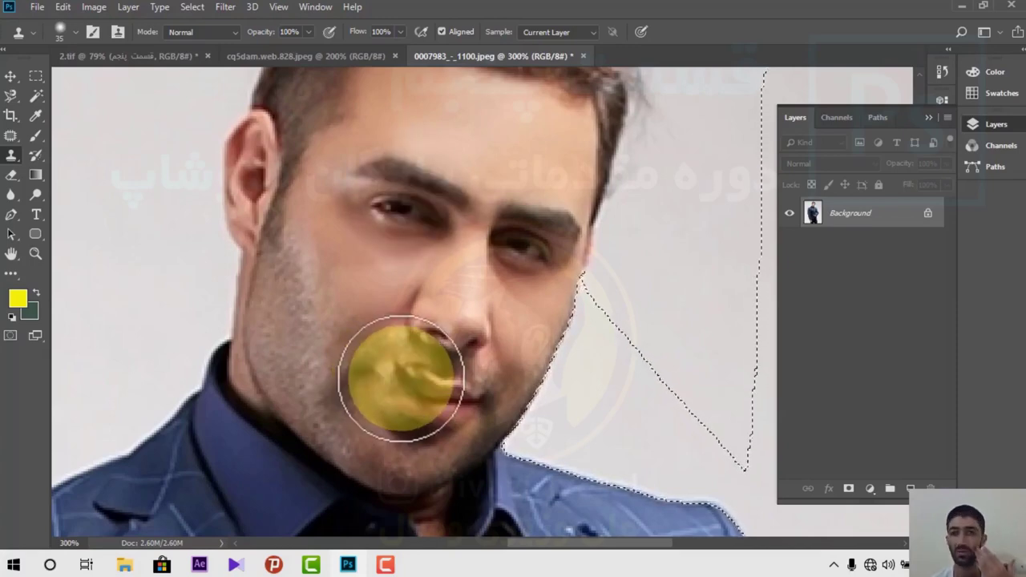
scroll(397, 383, up, 1)
scroll(385, 368, up, 3)
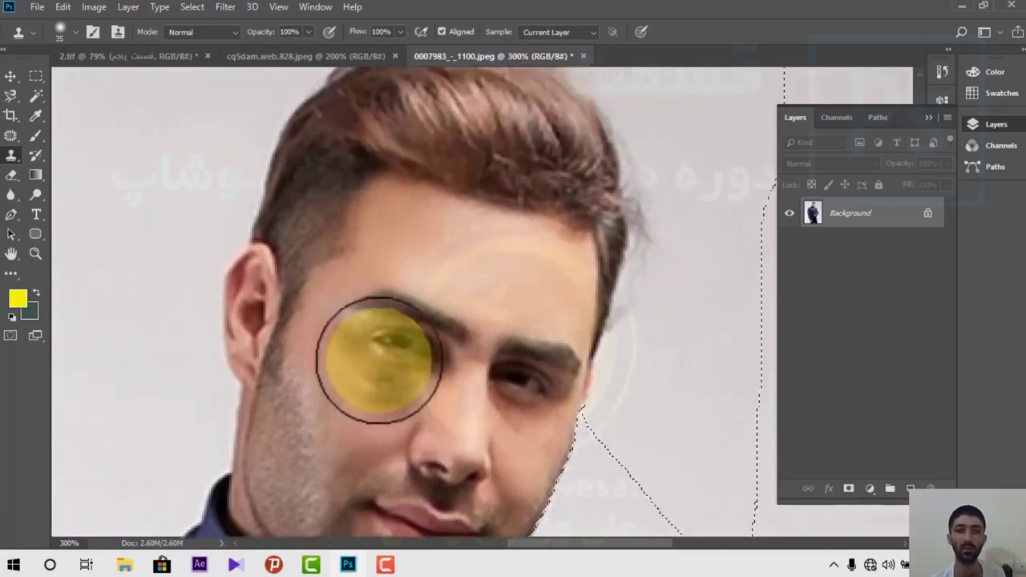
scroll(379, 359, up, 2)
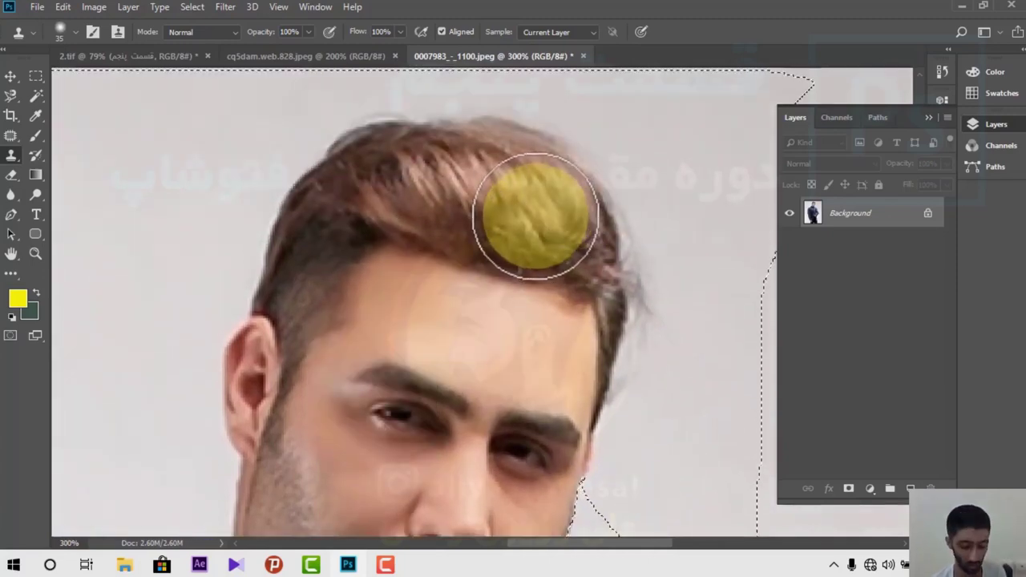
Clear the leftover colour selection along the face and return to the Clone Stamp.
click(36, 95)
click(485, 453)
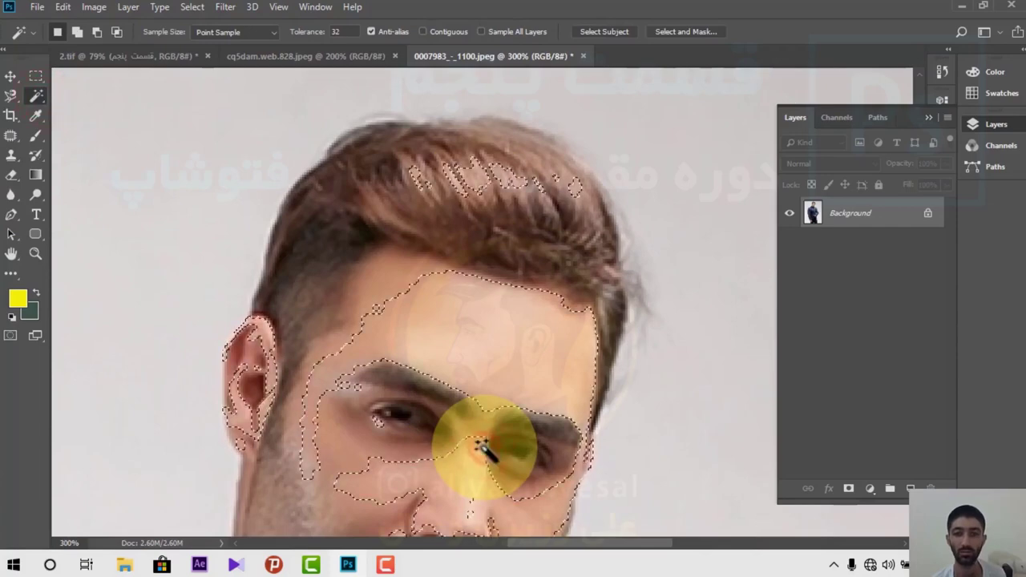
click(471, 433)
click(11, 155)
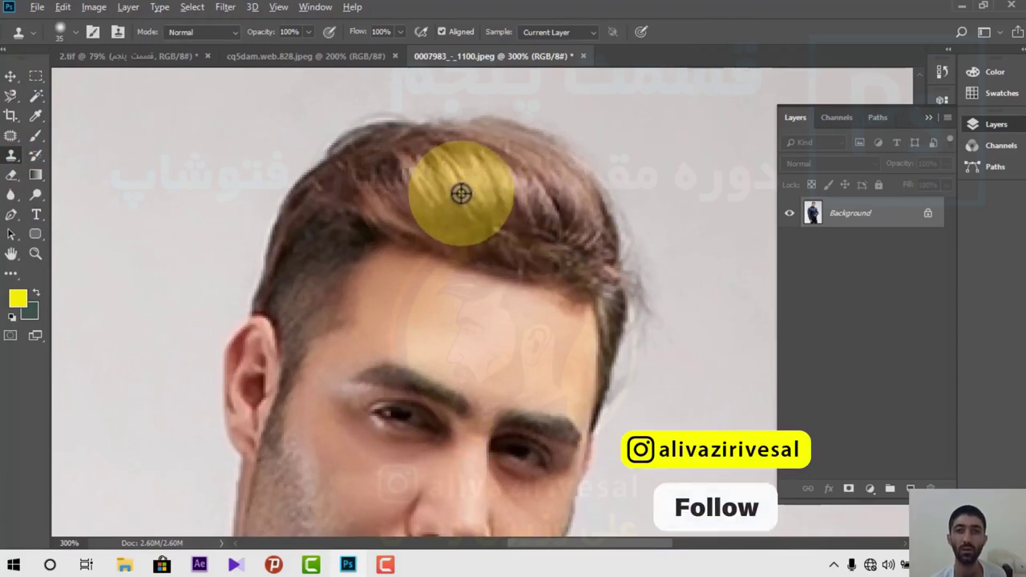
Sample the hair and clone it over the top of the head and the ear.
alt+click(461, 193)
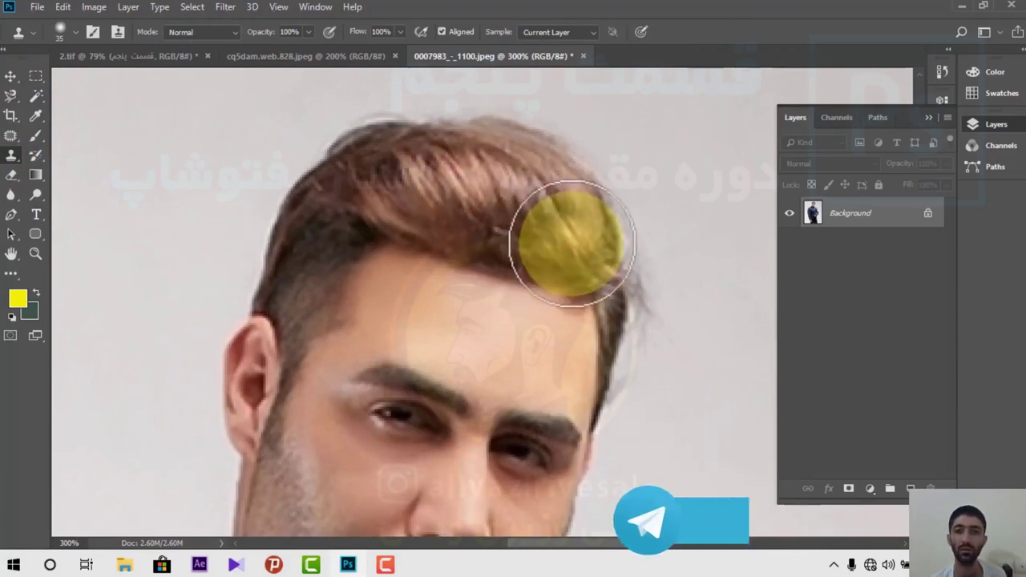
drag(571, 243, 525, 214)
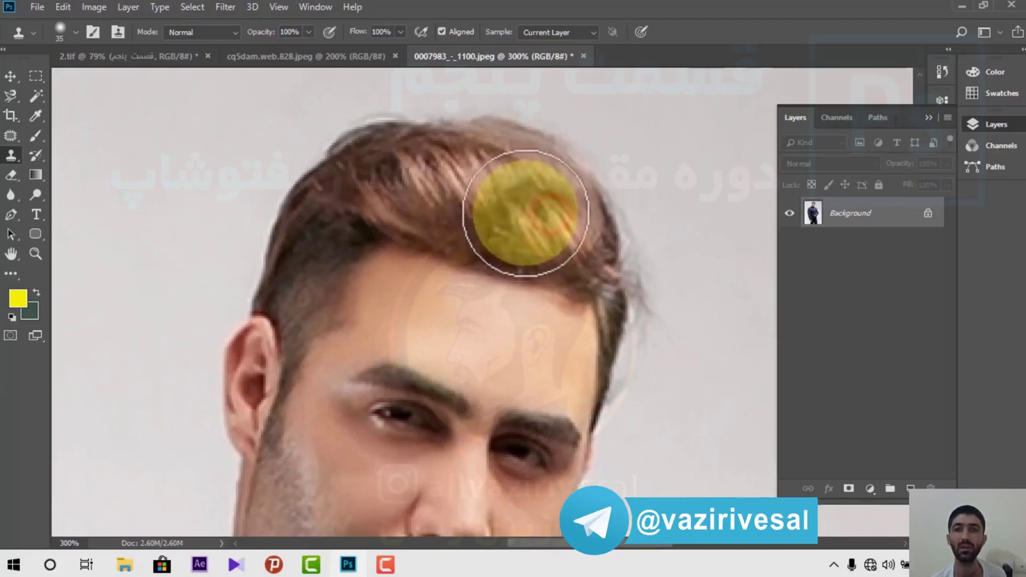
alt+click(557, 236)
mouse_move(532, 201)
mouse_down()
mouse_move(464, 181)
mouse_move(545, 206)
mouse_move(436, 171)
mouse_move(393, 274)
mouse_up()
alt+click(419, 184)
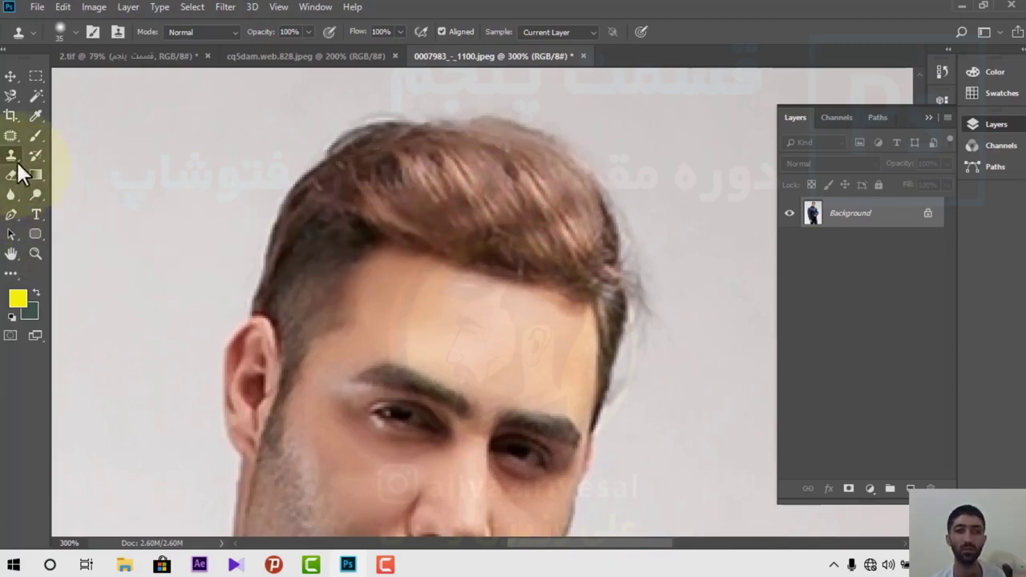
click(291, 376)
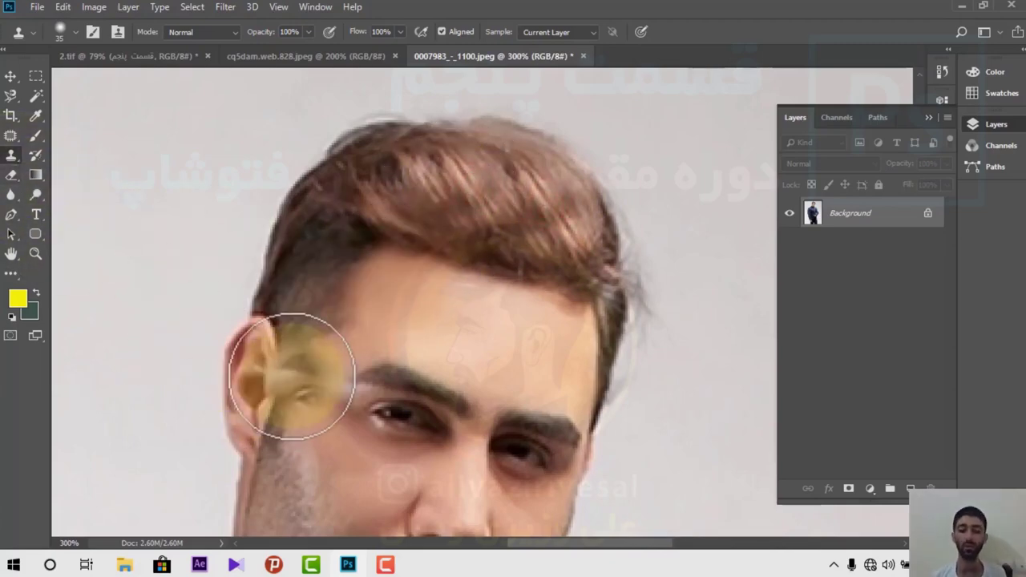
drag(291, 376, 217, 286)
click(35, 254)
Fit the image on screen and collapse the Layers panel to icons.
right_click(390, 251)
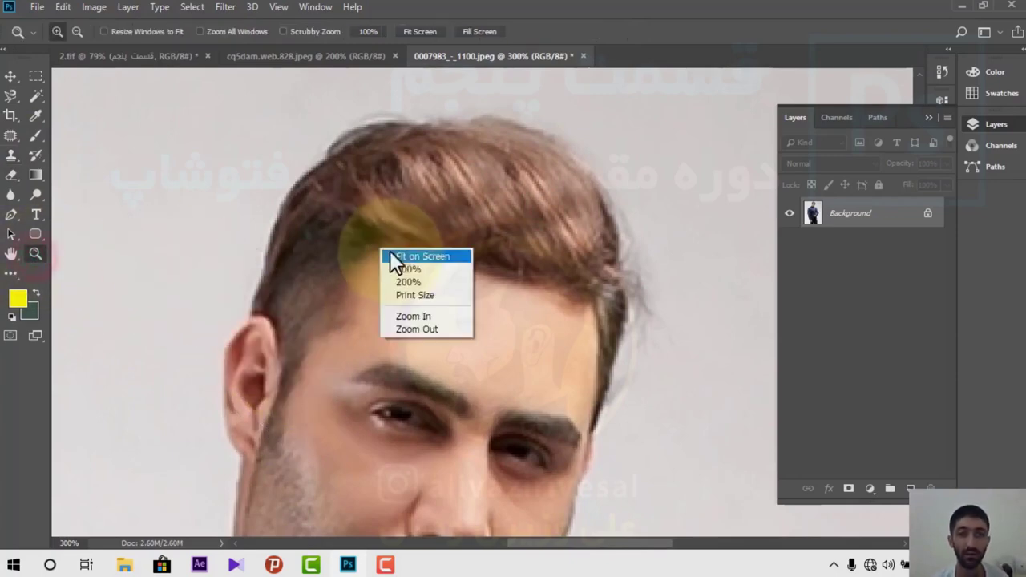
click(391, 255)
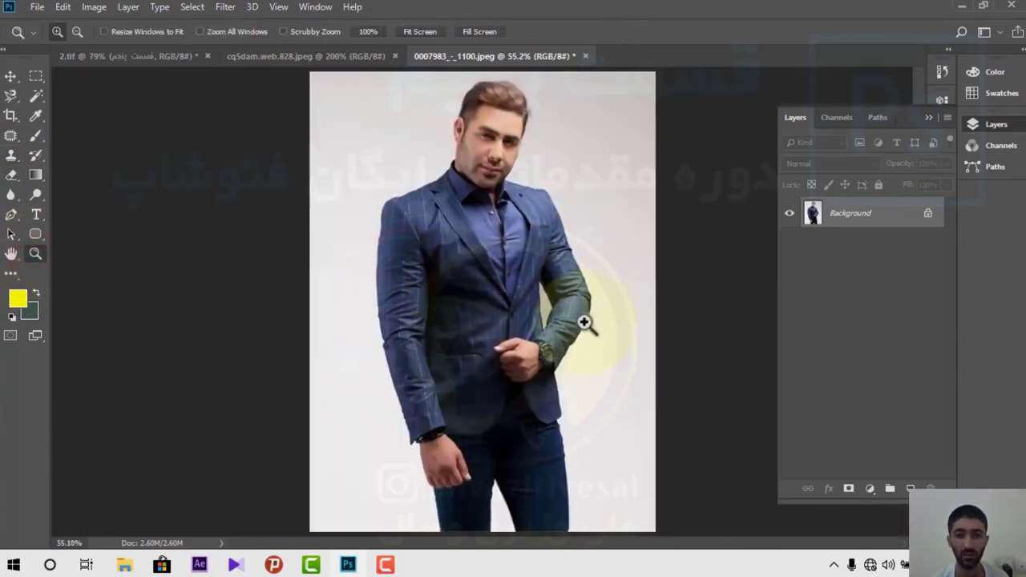
click(925, 116)
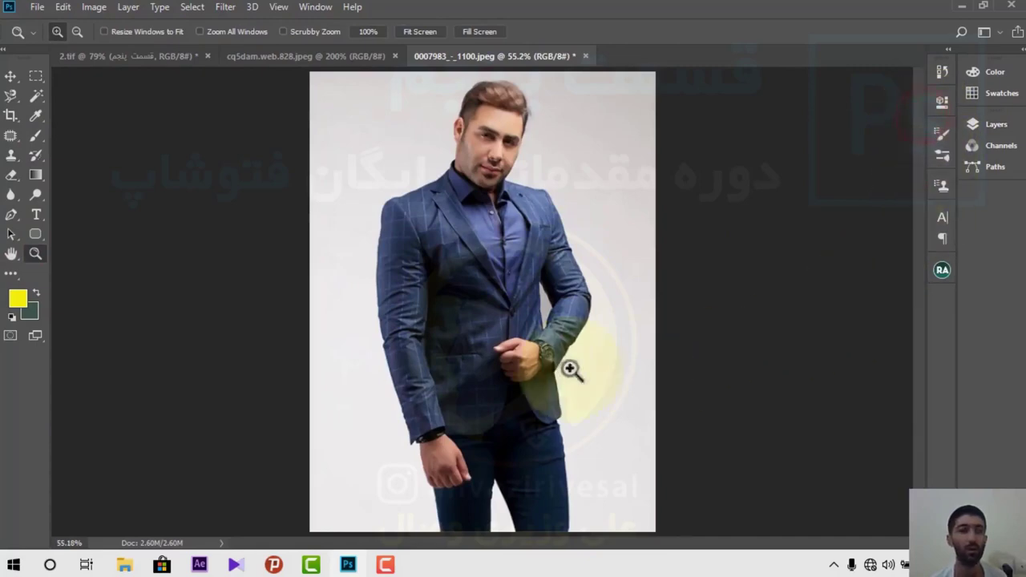
Choose the freehand Lasso, briefly reopen the Layers panel, and show the lasso variants list.
click(13, 97)
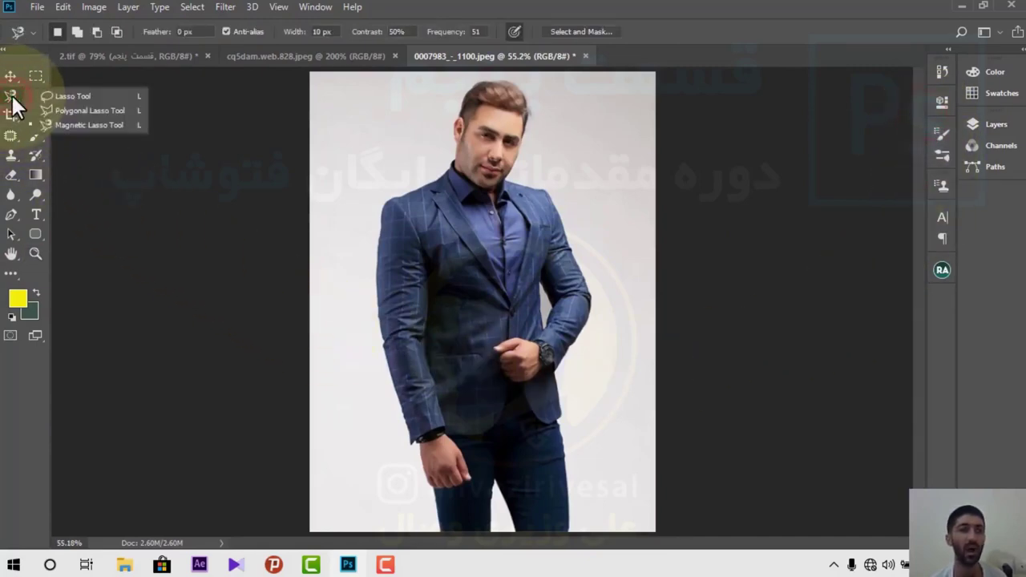
click(81, 97)
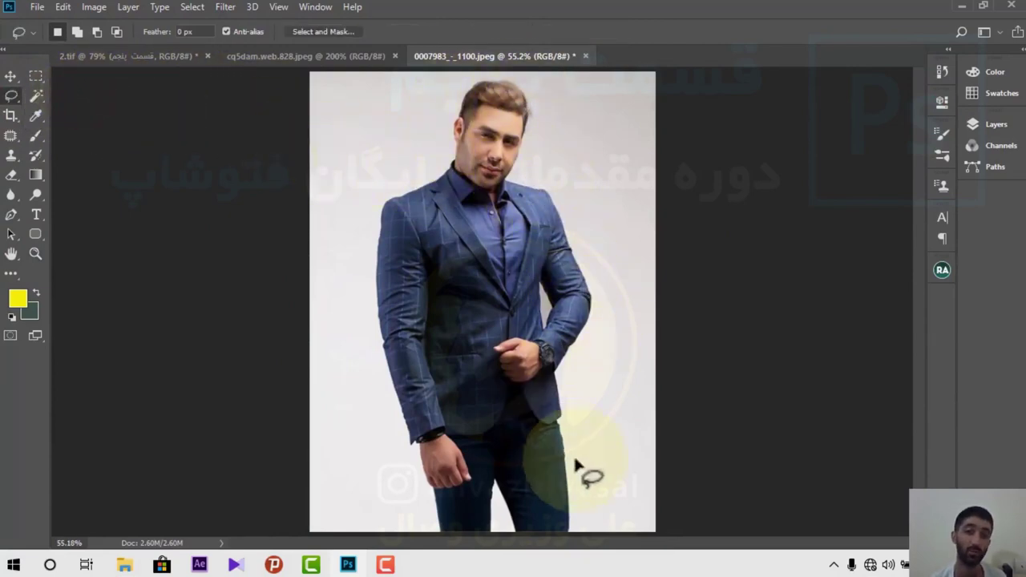
click(985, 129)
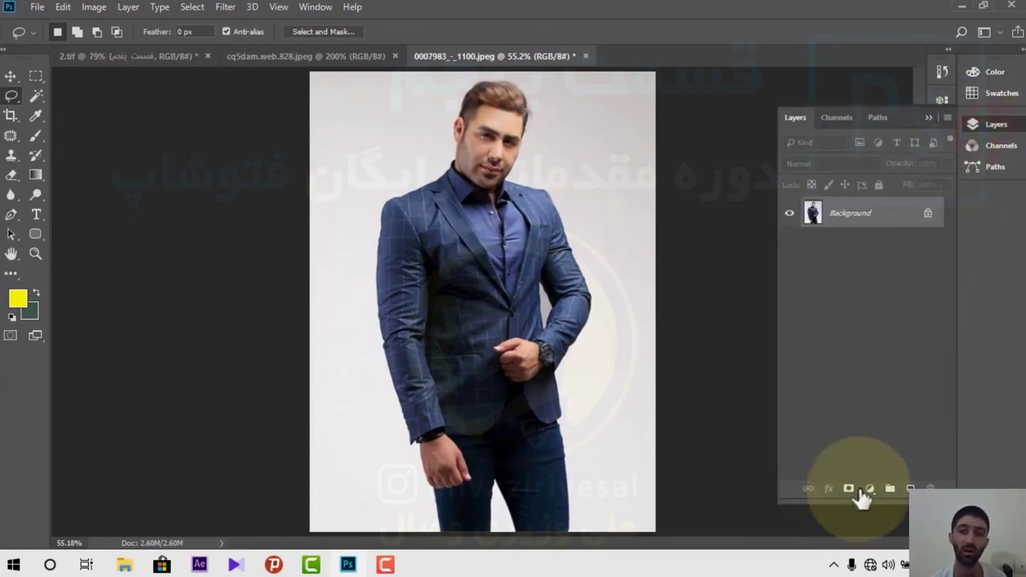
click(933, 115)
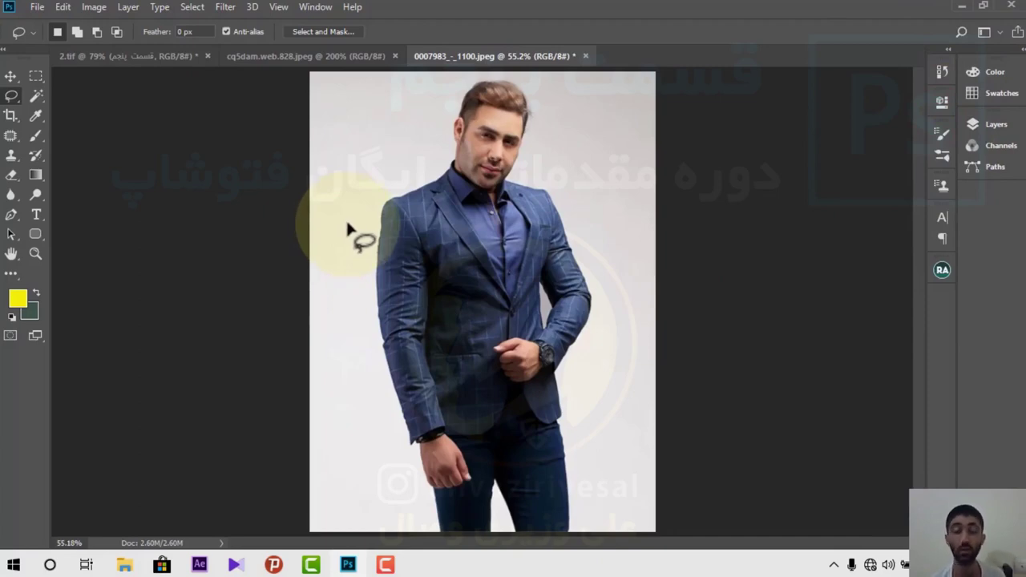
right_click(12, 96)
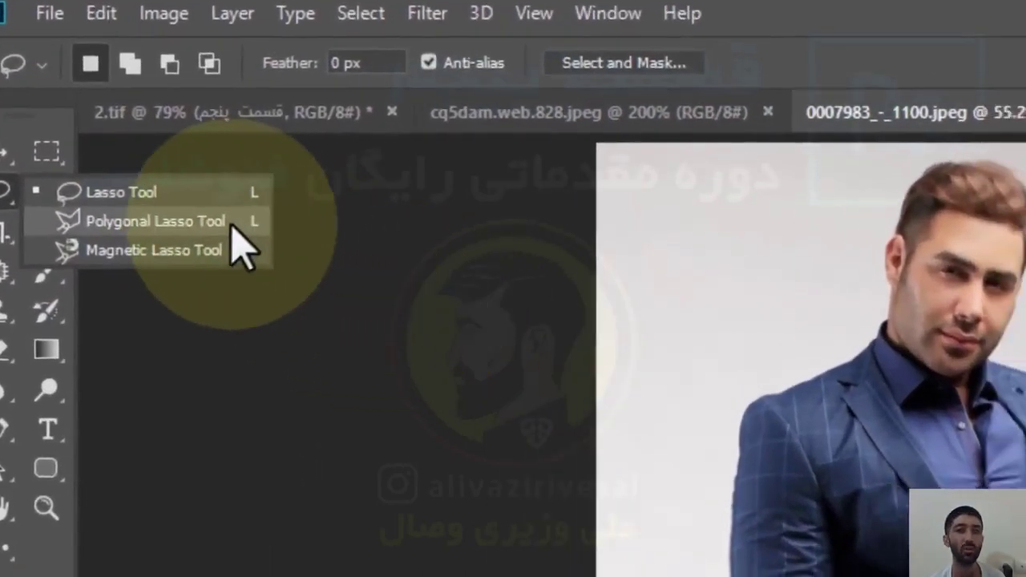
Outline the man with a nine-point Polygonal Lasso selection, then switch to the Magnetic Lasso.
click(208, 228)
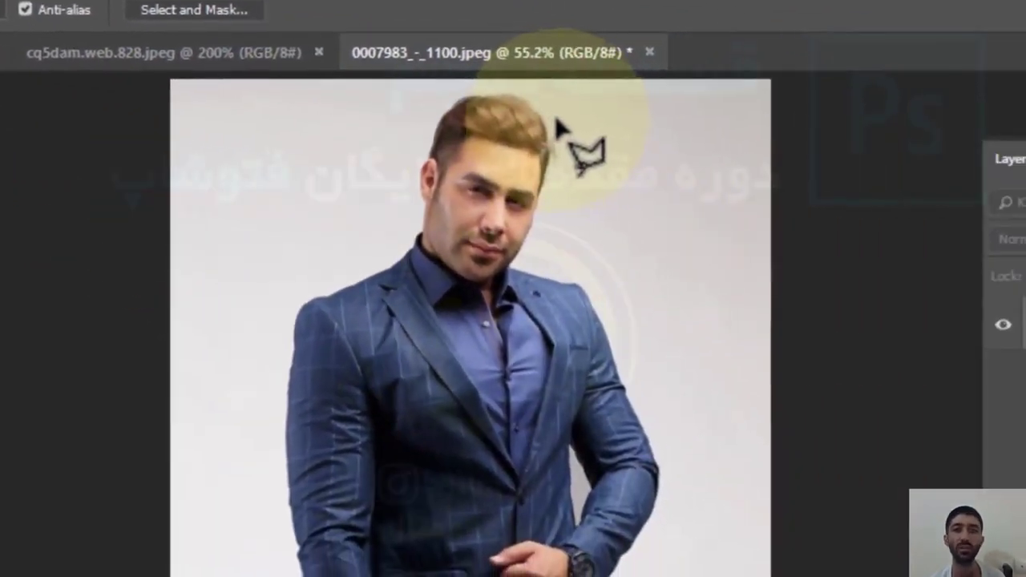
click(569, 111)
click(620, 266)
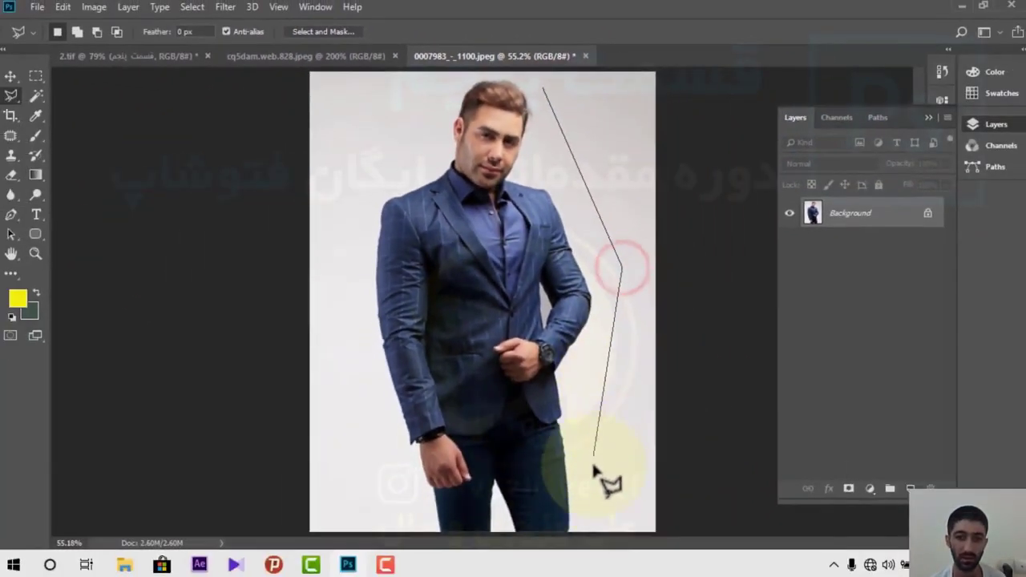
click(592, 495)
click(411, 506)
click(332, 331)
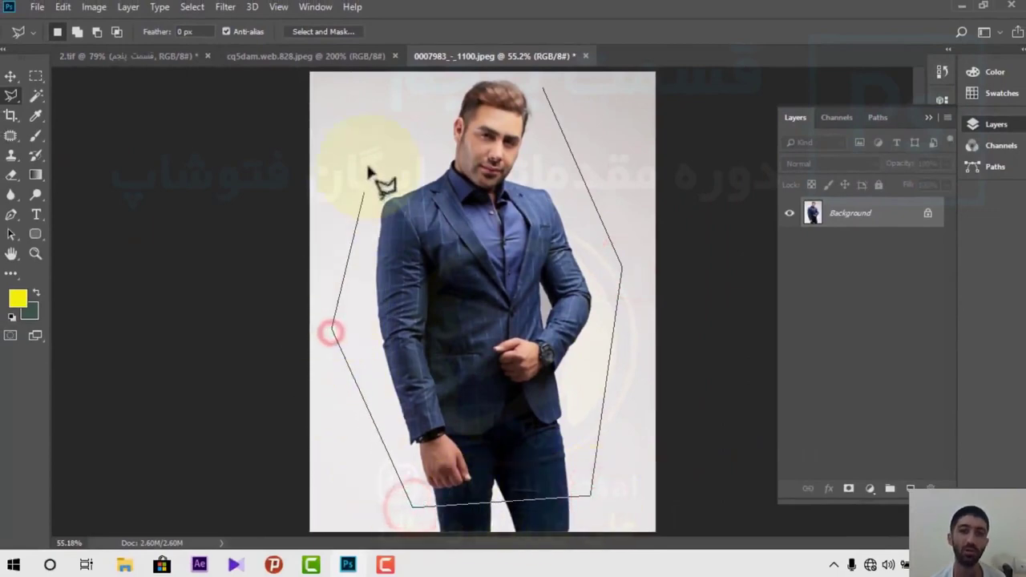
click(374, 142)
click(459, 77)
click(527, 80)
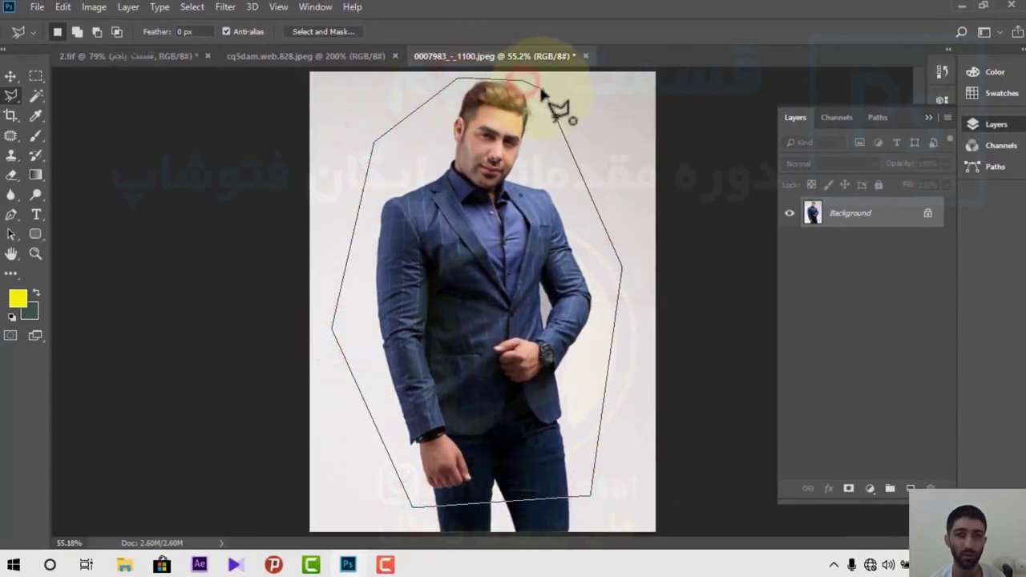
click(542, 93)
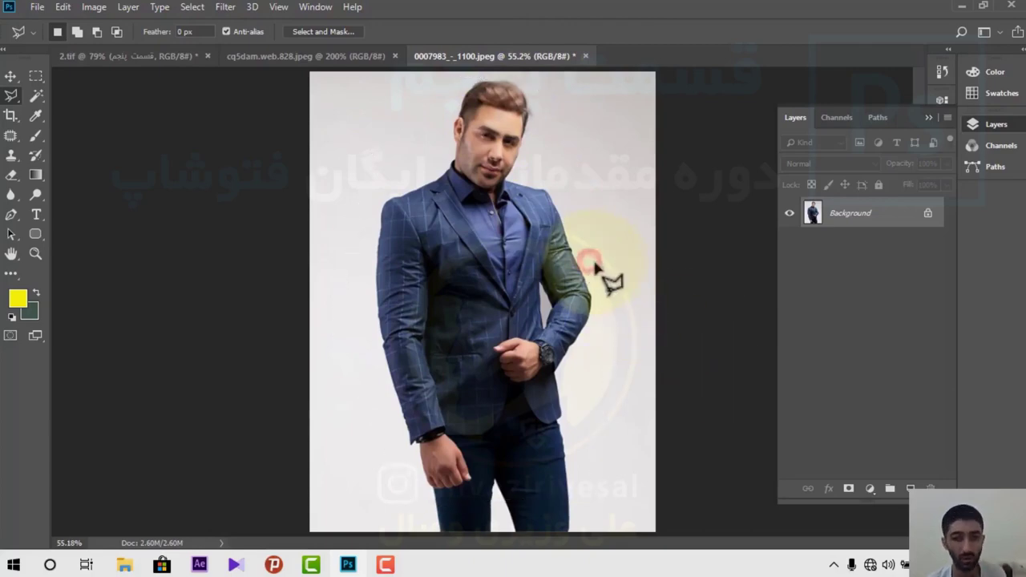
right_click(11, 96)
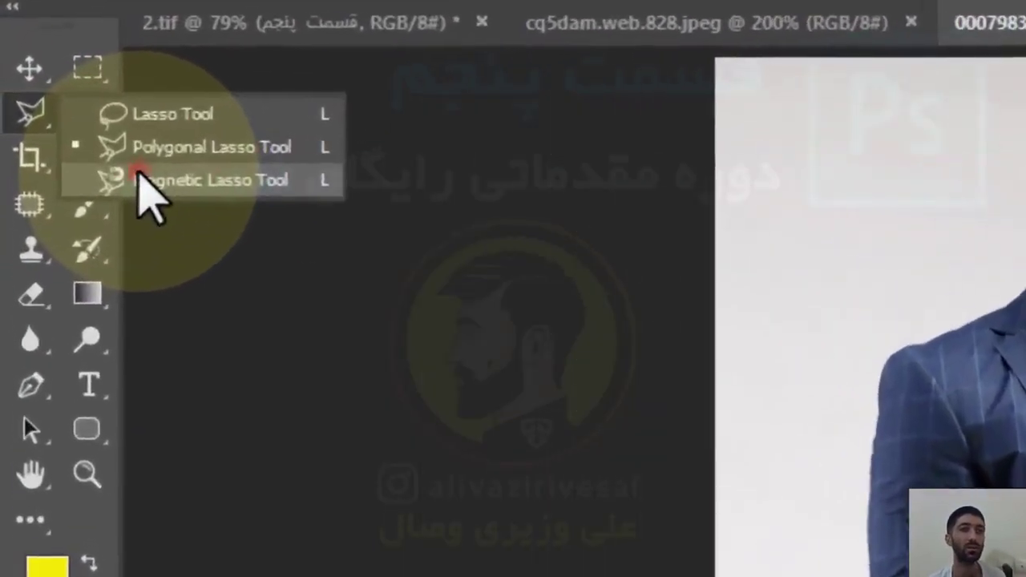
click(61, 124)
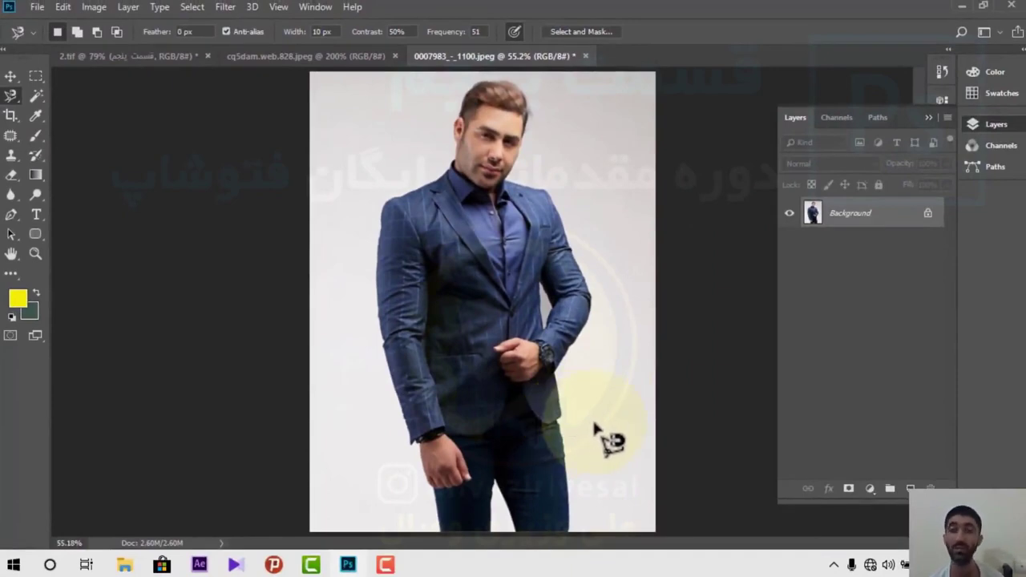
Select the Brush tool and set it to 275 px with 17% hardness.
click(35, 136)
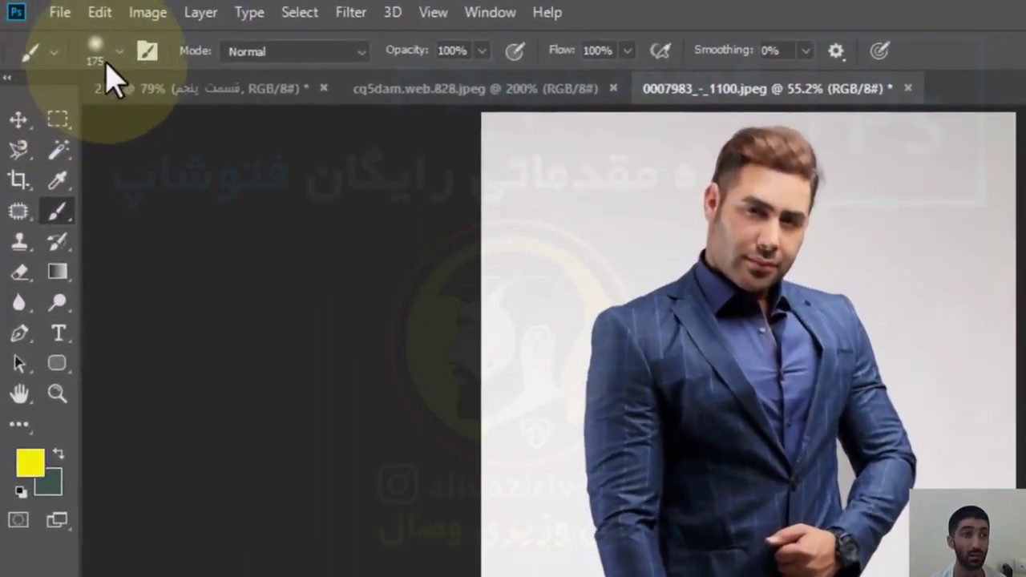
click(75, 32)
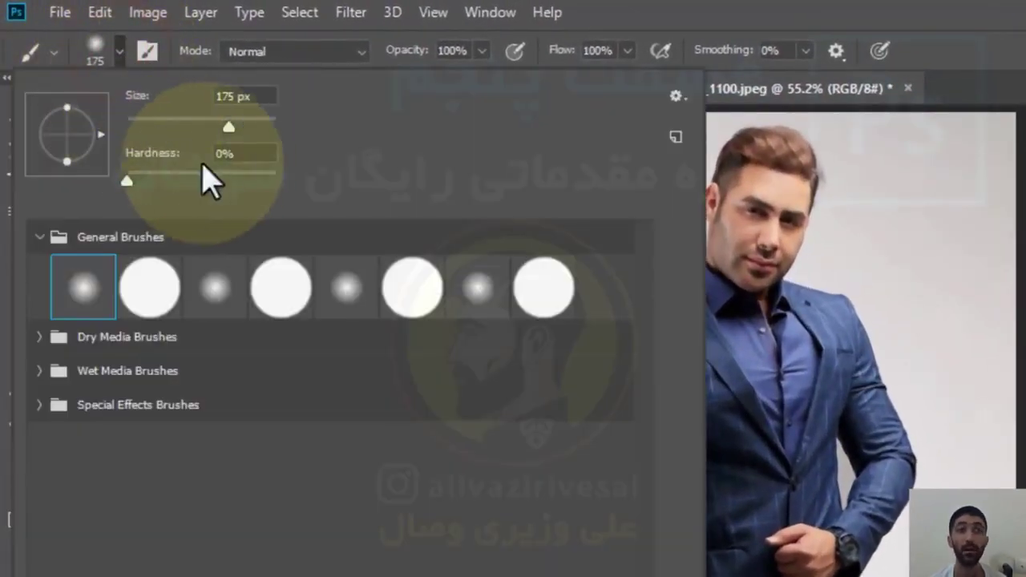
drag(223, 129, 242, 130)
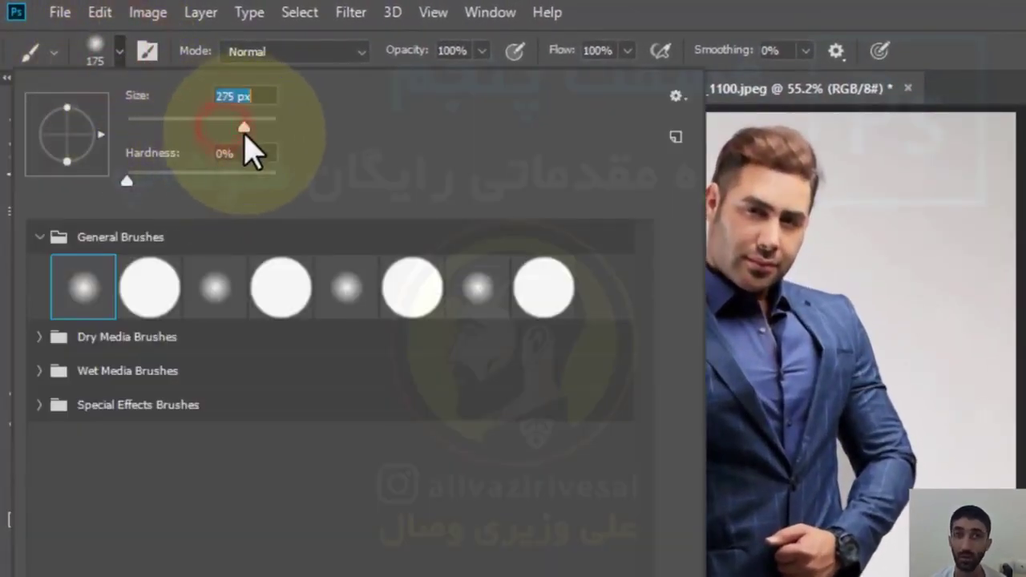
mouse_move(136, 197)
mouse_down()
mouse_move(178, 210)
mouse_move(152, 212)
mouse_up()
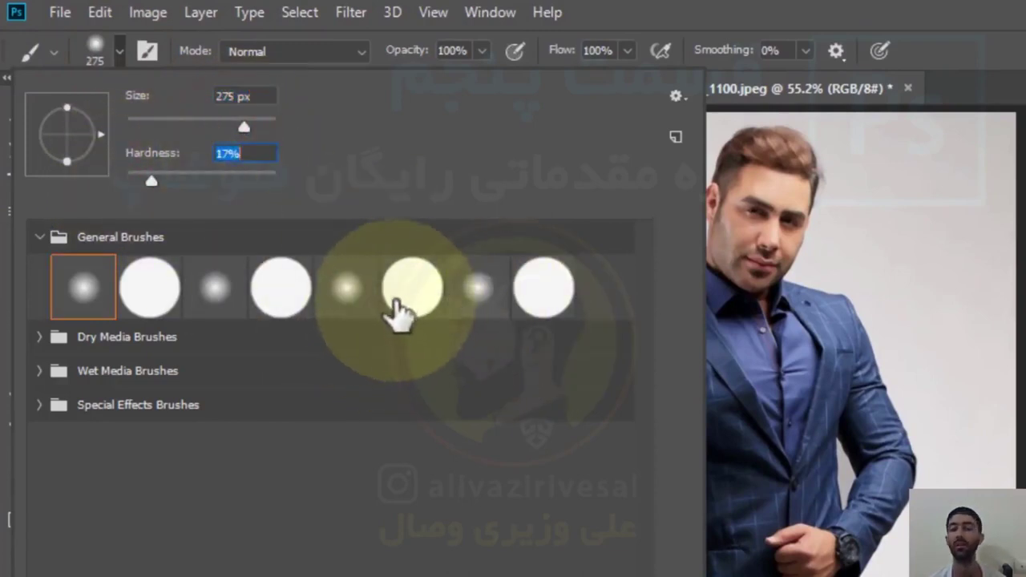
Browse the Dry Media, Wet Media and Special Effects brush groups, then switch to Clone Stamp.
click(40, 339)
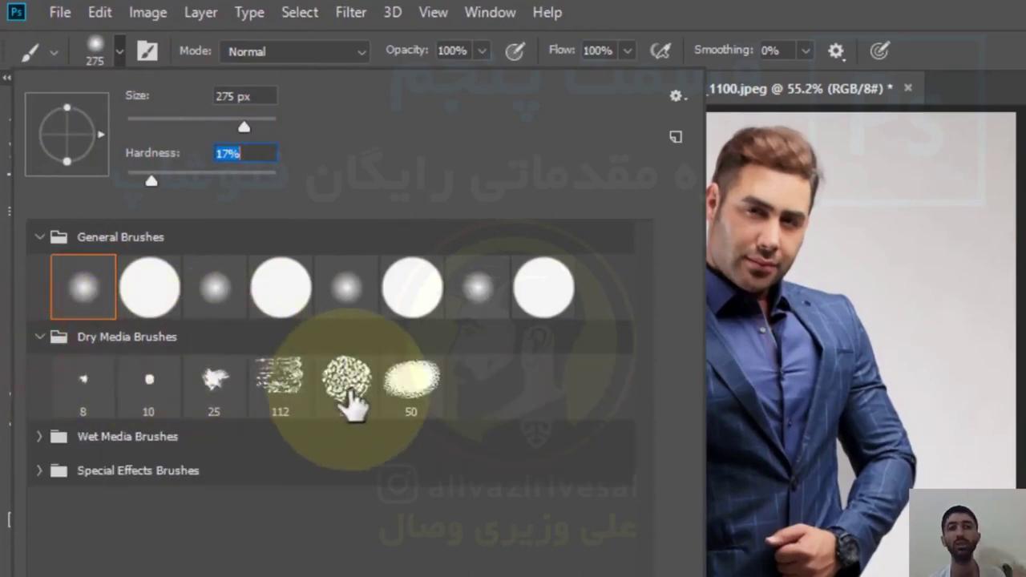
click(40, 438)
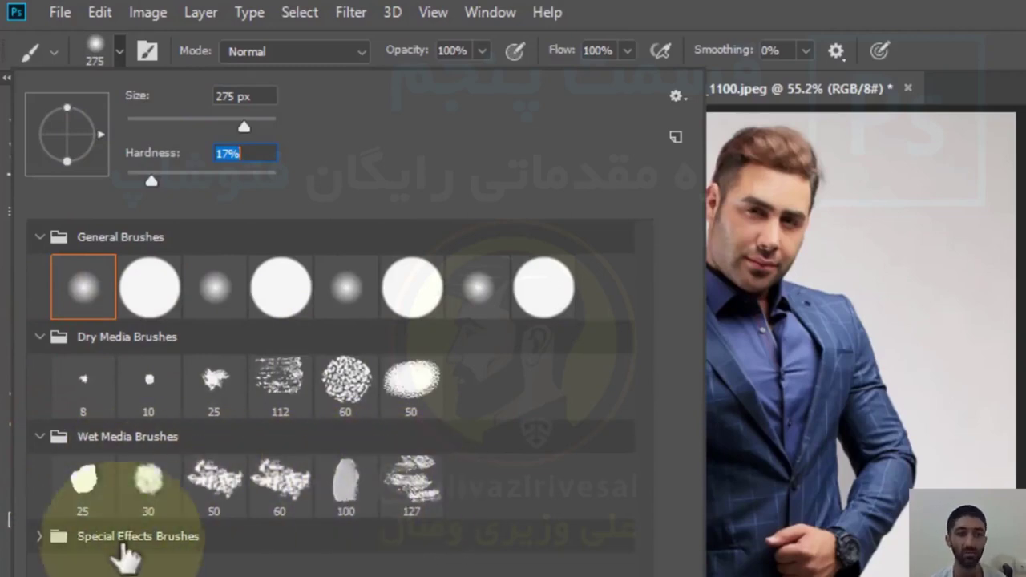
click(37, 536)
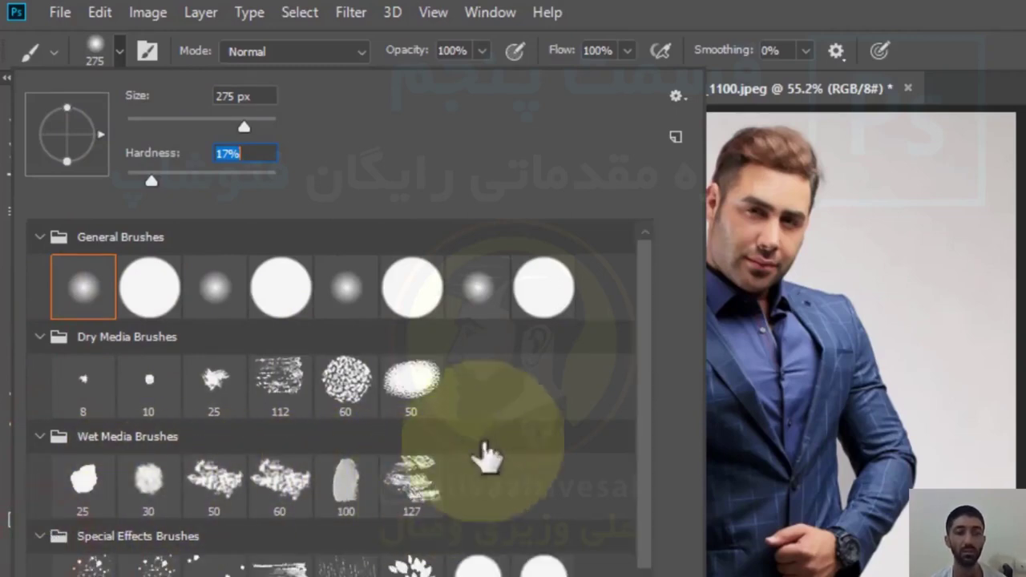
scroll(646, 329, down, 1)
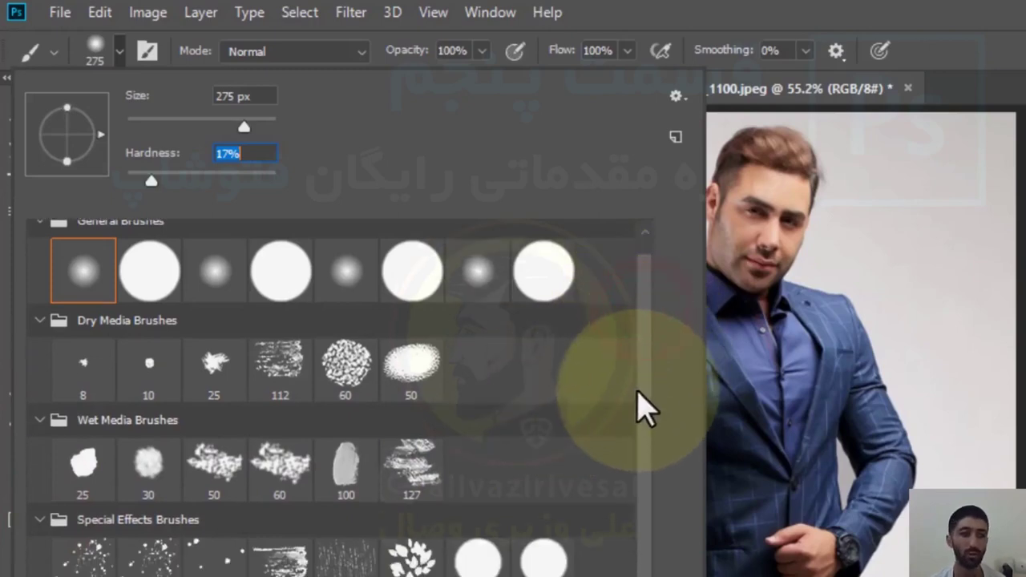
scroll(646, 341, up, 1)
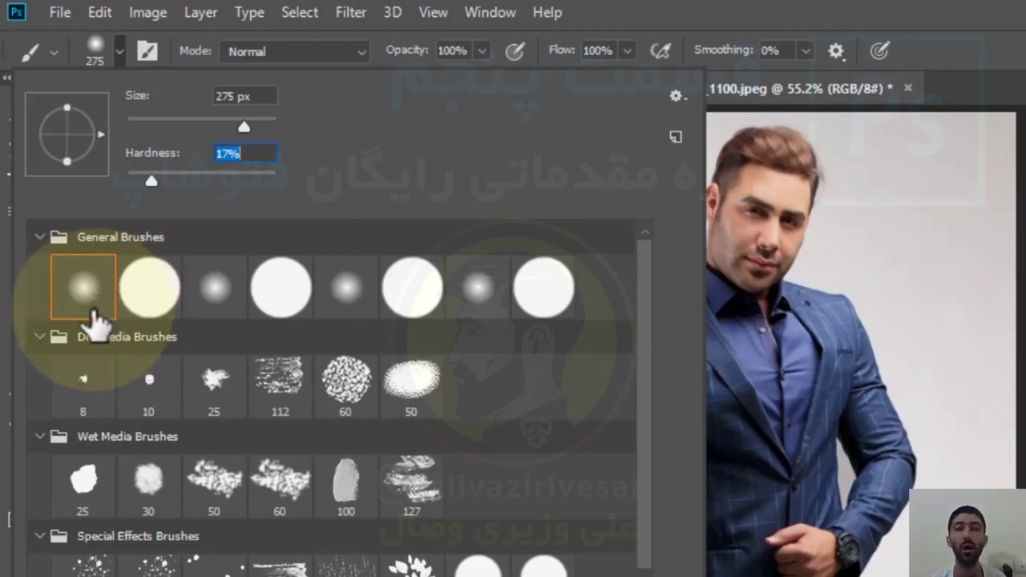
click(630, 19)
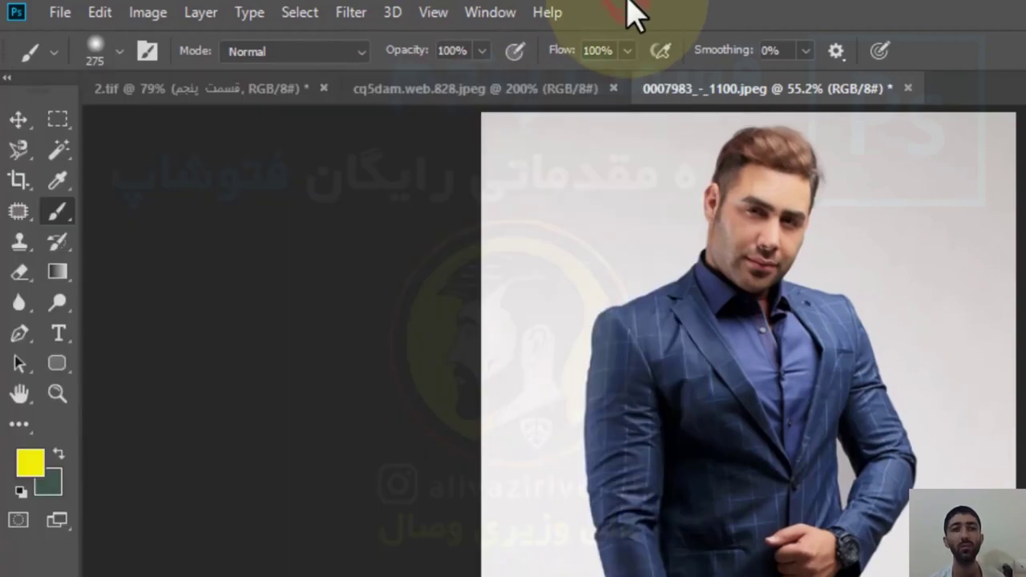
click(148, 50)
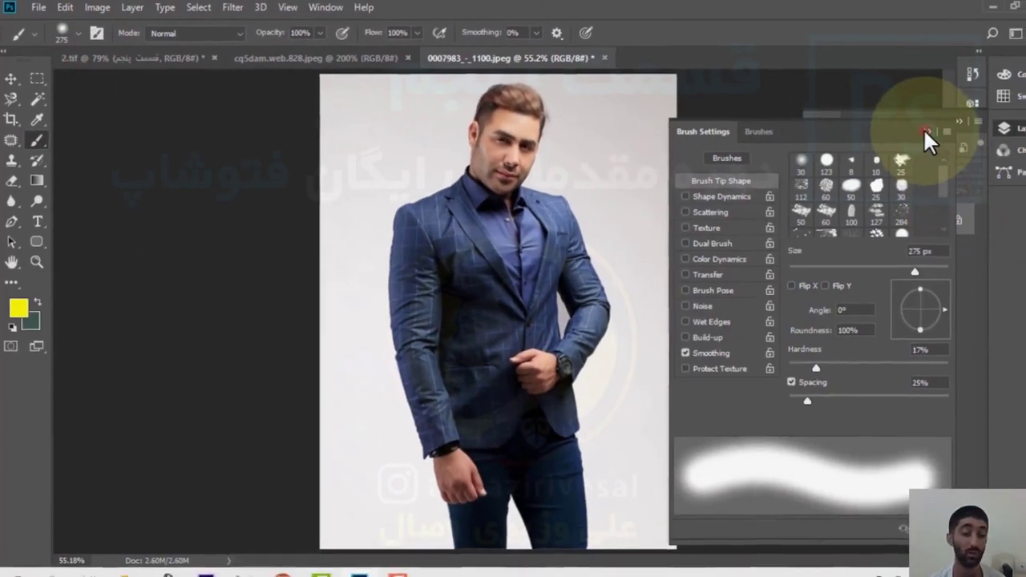
click(927, 129)
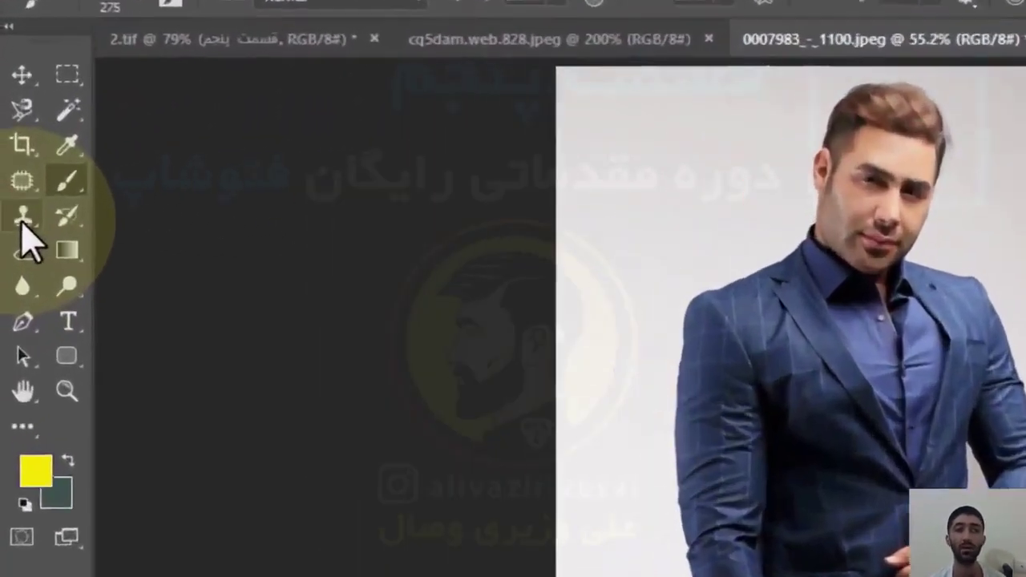
click(12, 157)
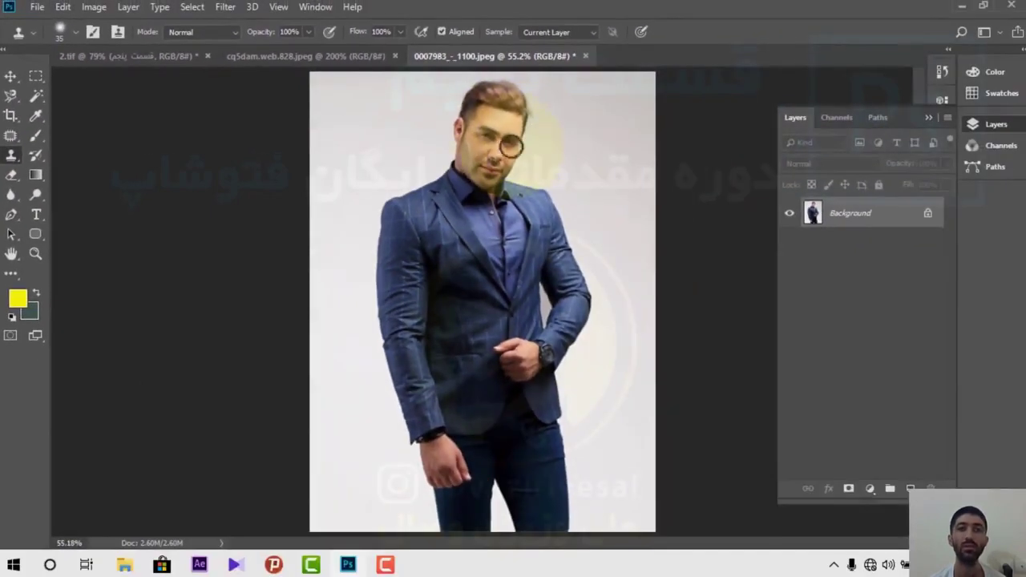
Zoom into the face, sample cheek skin and stamp it over the cheek, then fit on screen.
scroll(464, 98, up, 5)
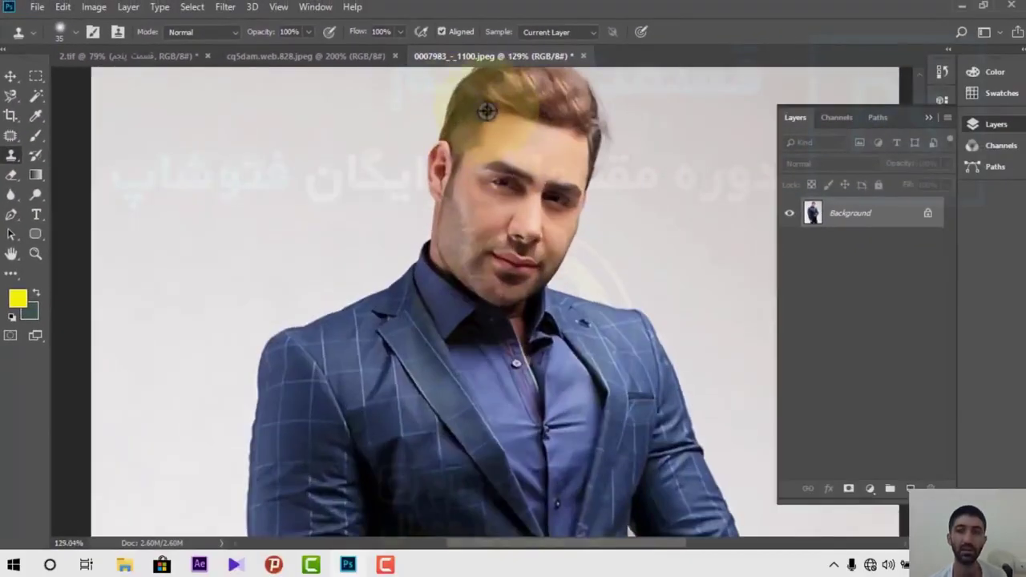
scroll(483, 101, up, 4)
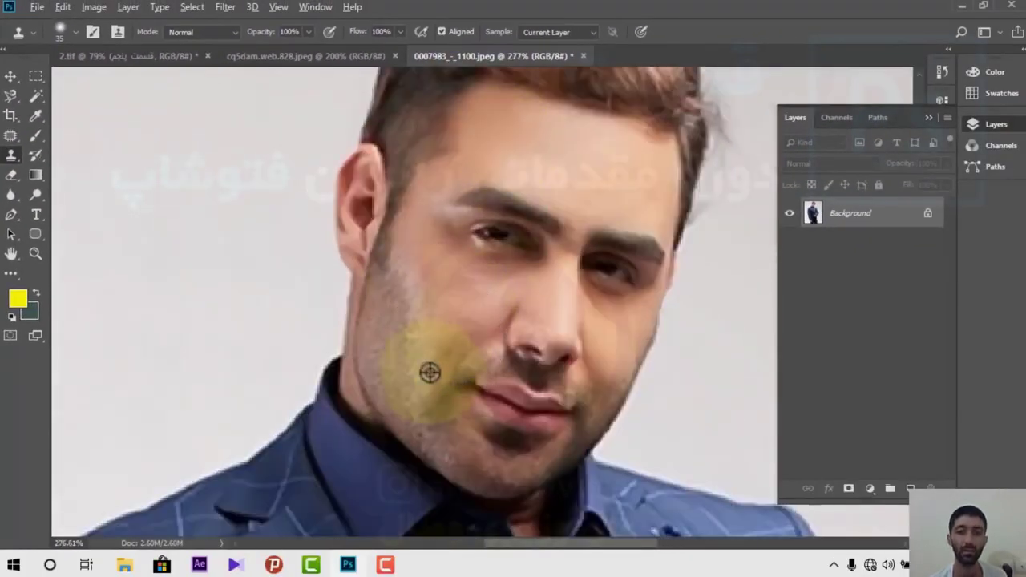
alt+click(406, 347)
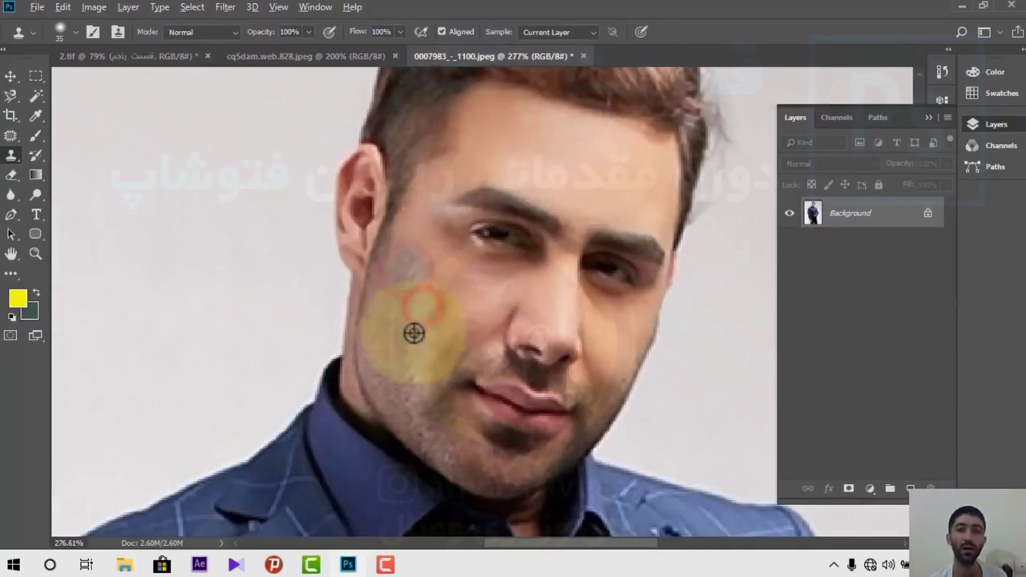
alt+click(412, 332)
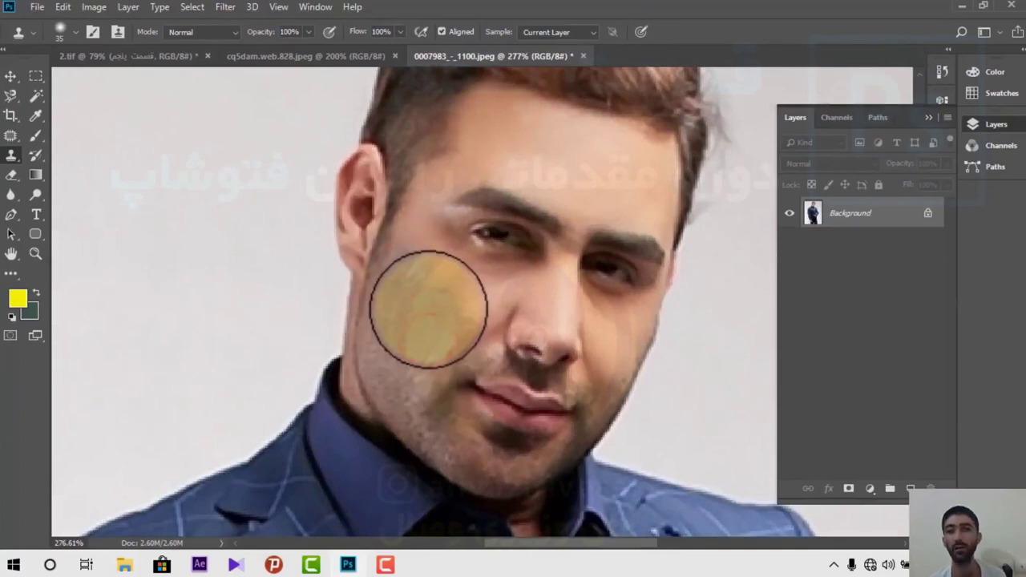
click(35, 253)
right_click(368, 249)
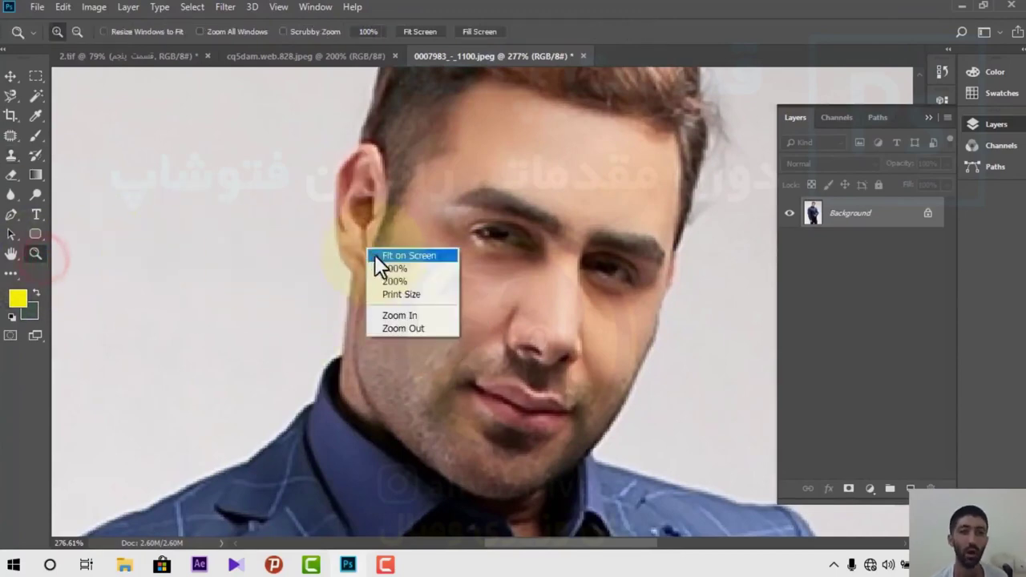
click(393, 255)
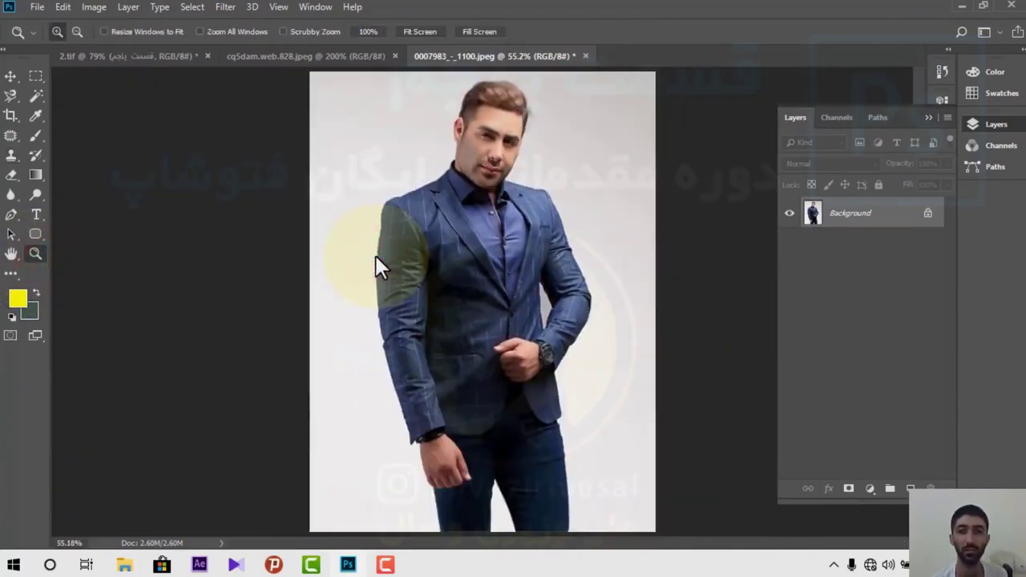